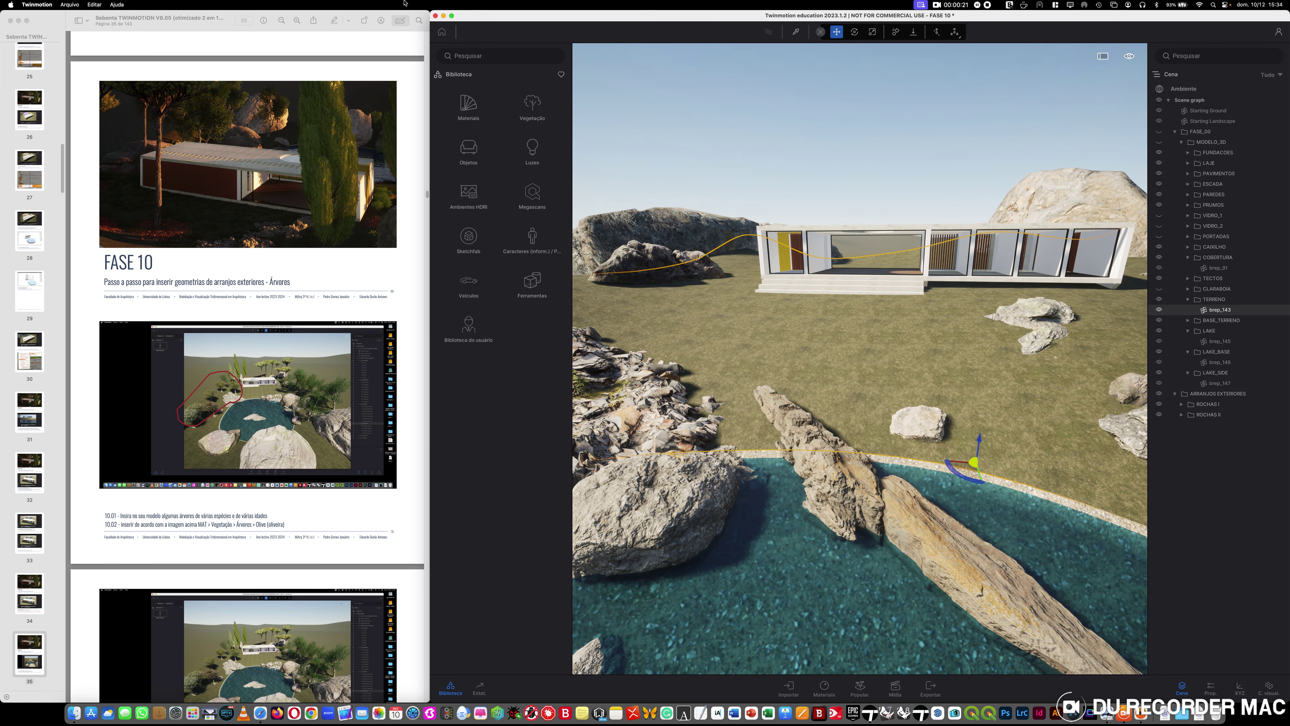
- Place an Italian Stone Pine from the library's tree vegetation behind the house, in front of the large boulder
{"action": "left_click", "coordinate": [537, 107]}
{"action": "left_click", "coordinate": [536, 106]}
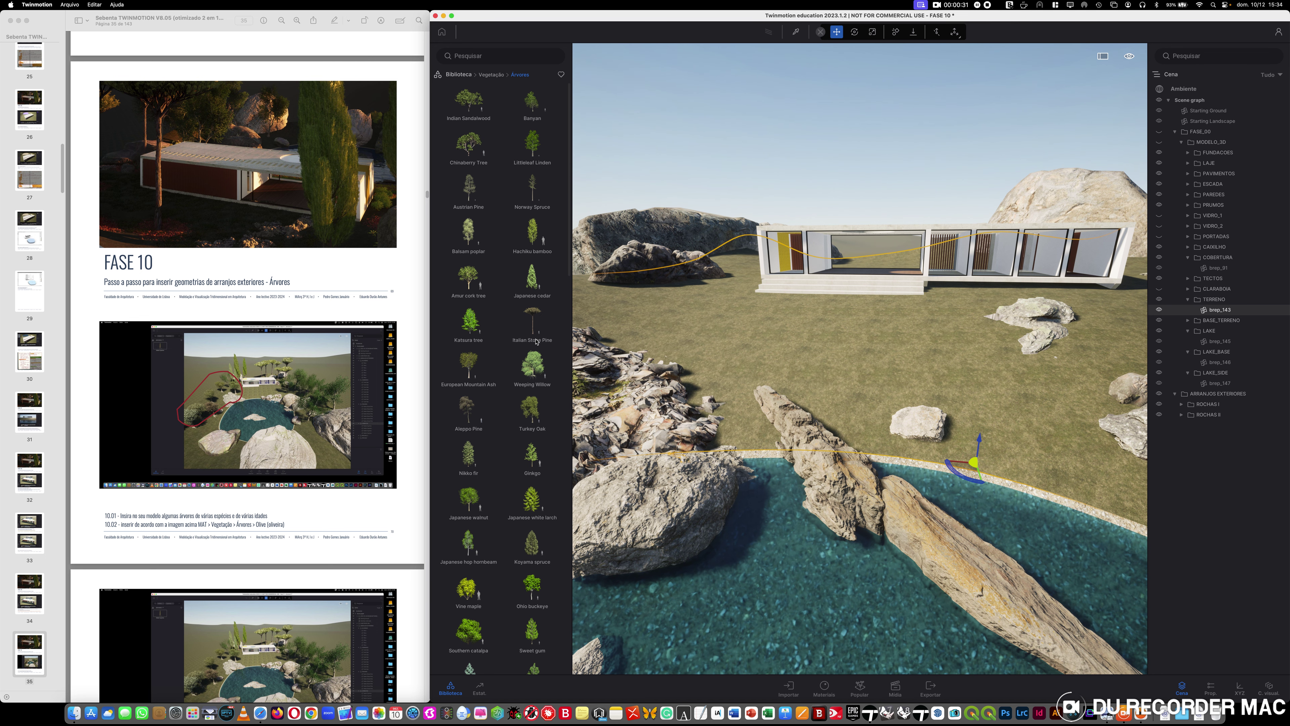
{"action": "mouse_move", "coordinate": [536, 342]}
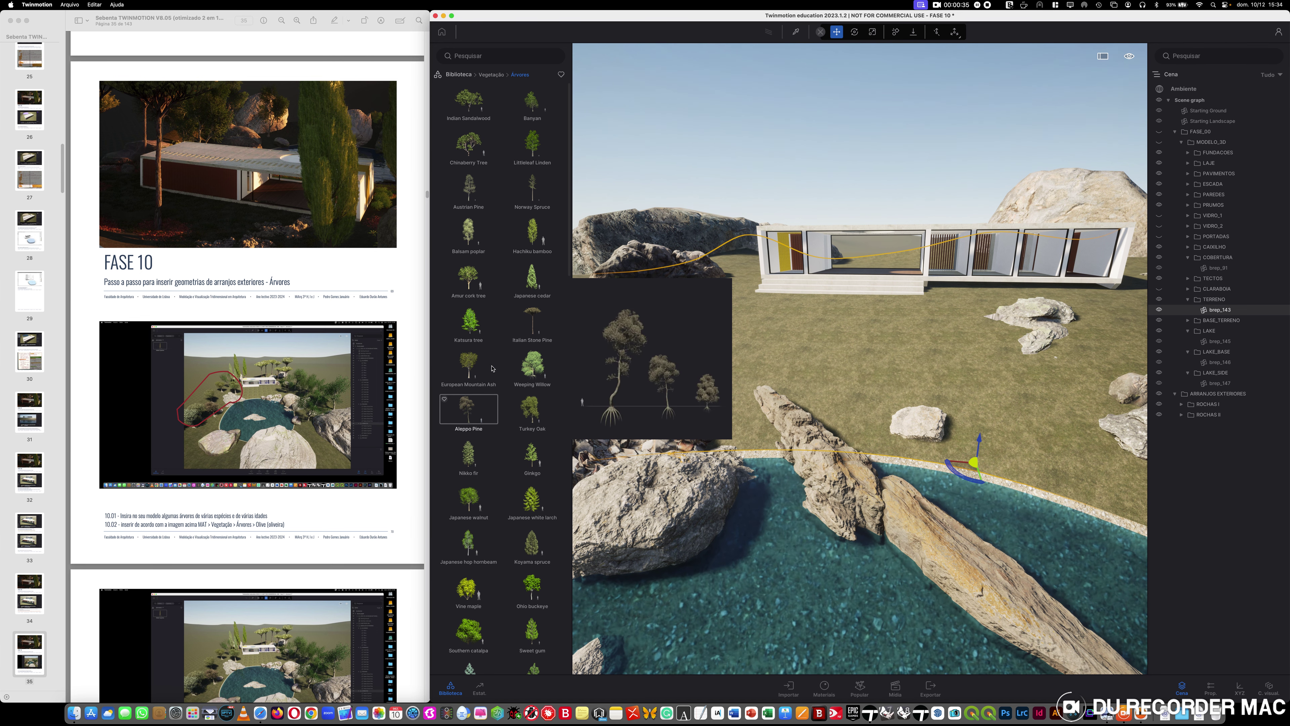
{"action": "left_click", "coordinate": [534, 334]}
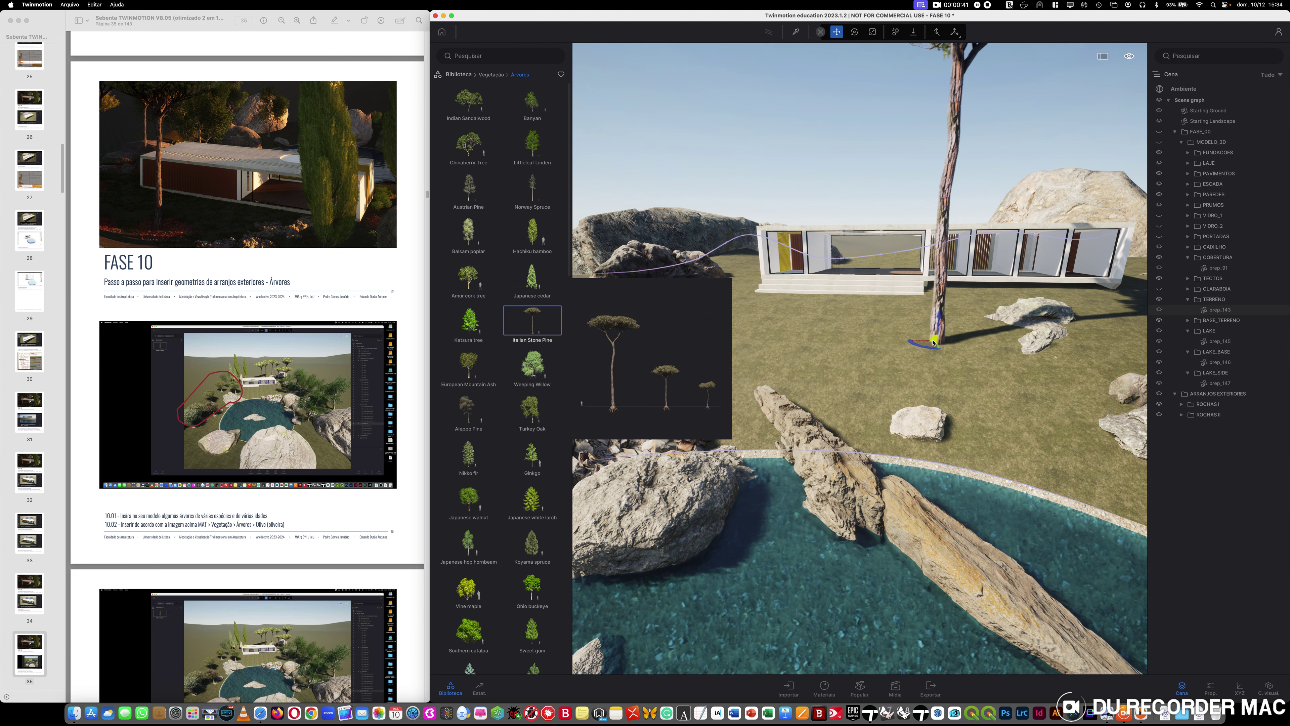
{"action": "middle_click_drag", "start_coordinate": [932, 342], "coordinate": [752, 376], "text": "shift"}
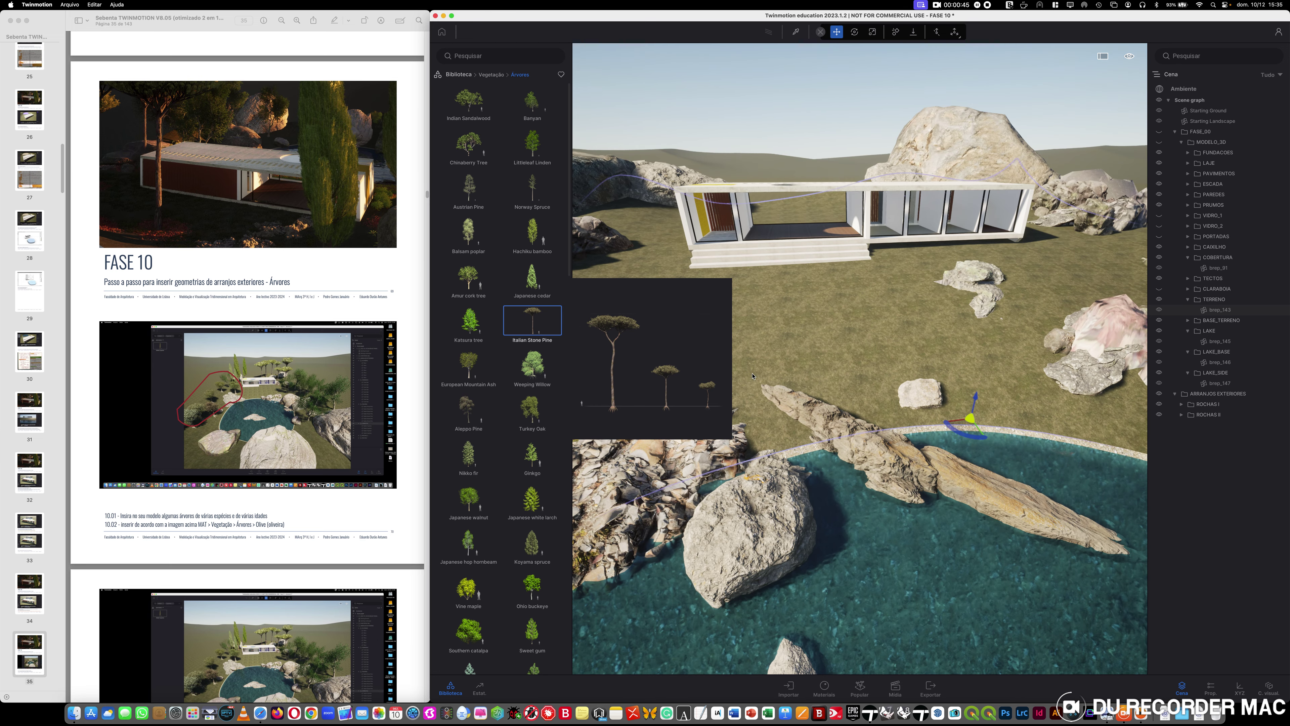
{"action": "left_click_drag", "start_coordinate": [752, 376], "coordinate": [760, 372]}
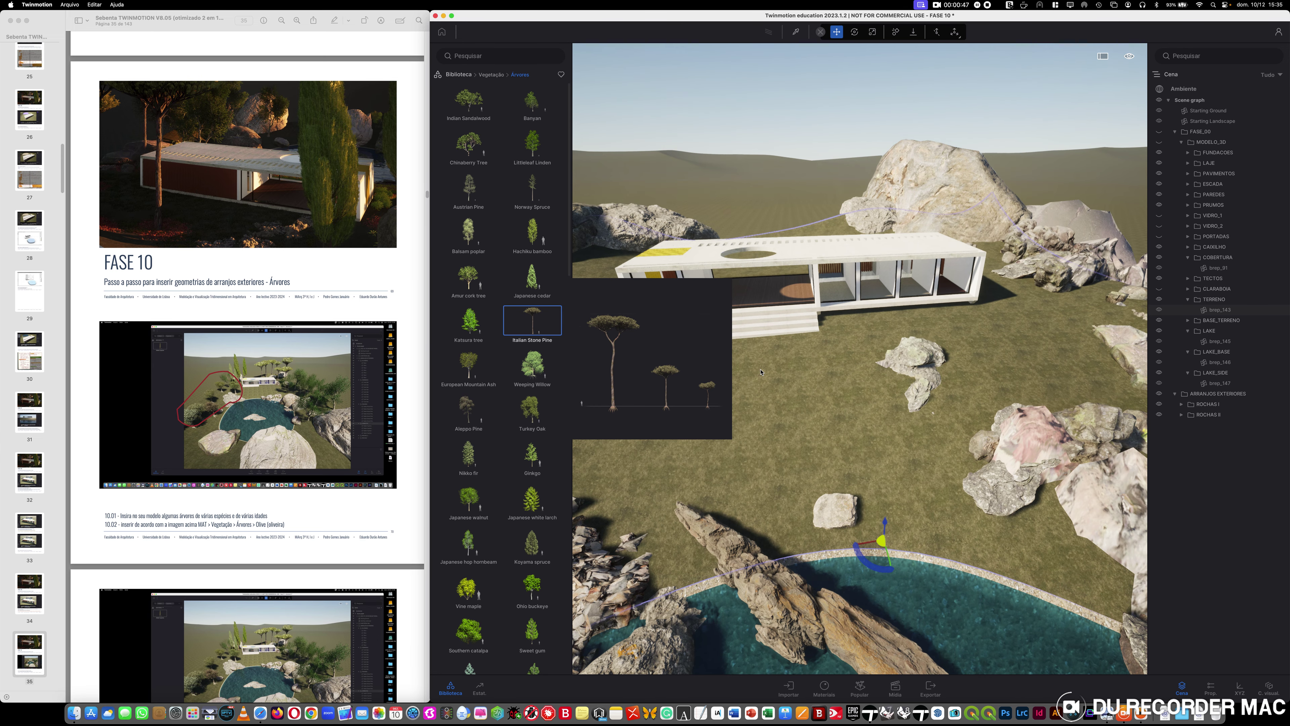
{"action": "middle_click_drag", "start_coordinate": [760, 372], "coordinate": [760, 432], "text": "shift"}
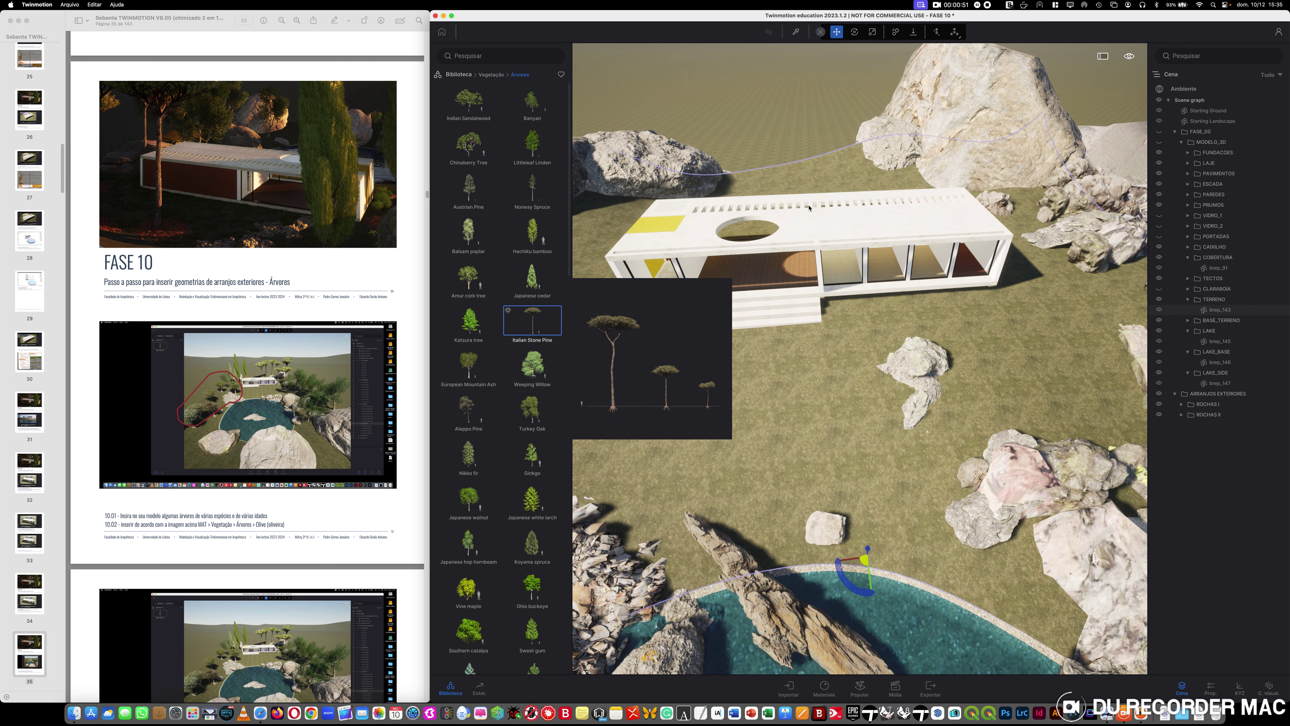
{"action": "left_click_drag", "start_coordinate": [809, 207], "coordinate": [895, 177]}
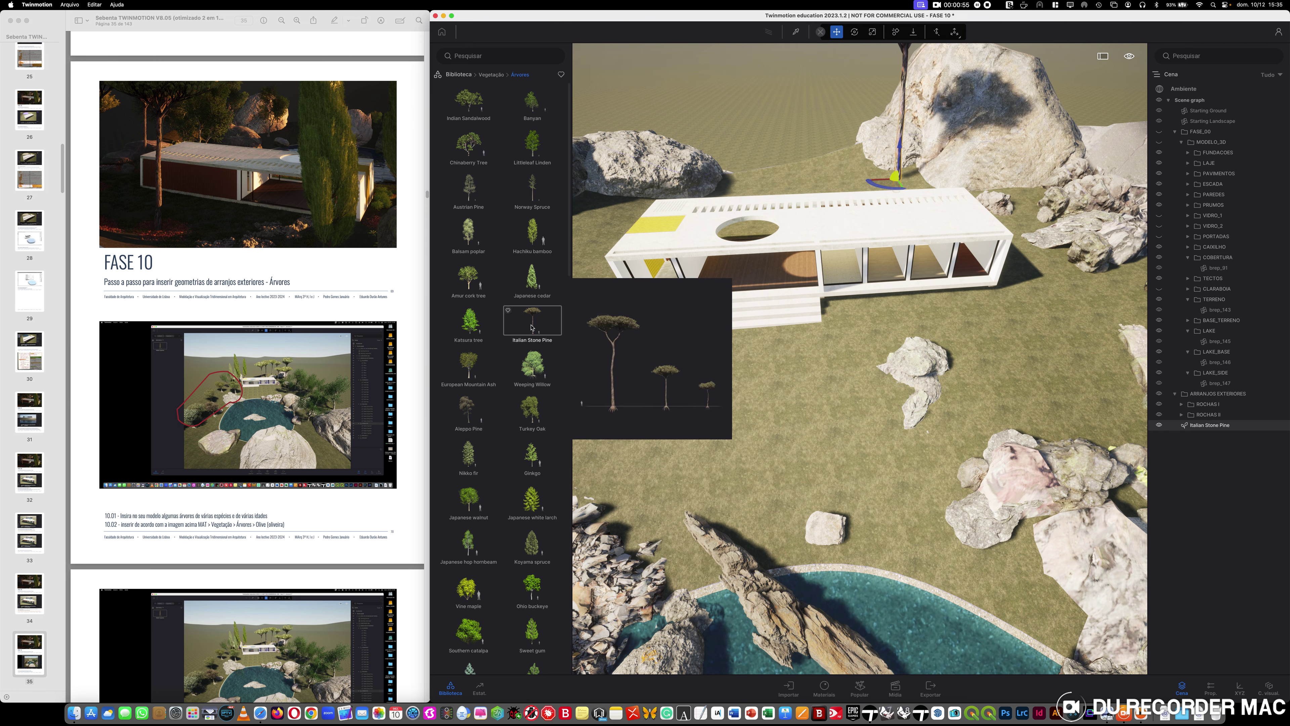
- Add two more Italian Stone Pines on the grass around the far end of the house, near the rocks
{"action": "left_click_drag", "start_coordinate": [532, 328], "coordinate": [1022, 220]}
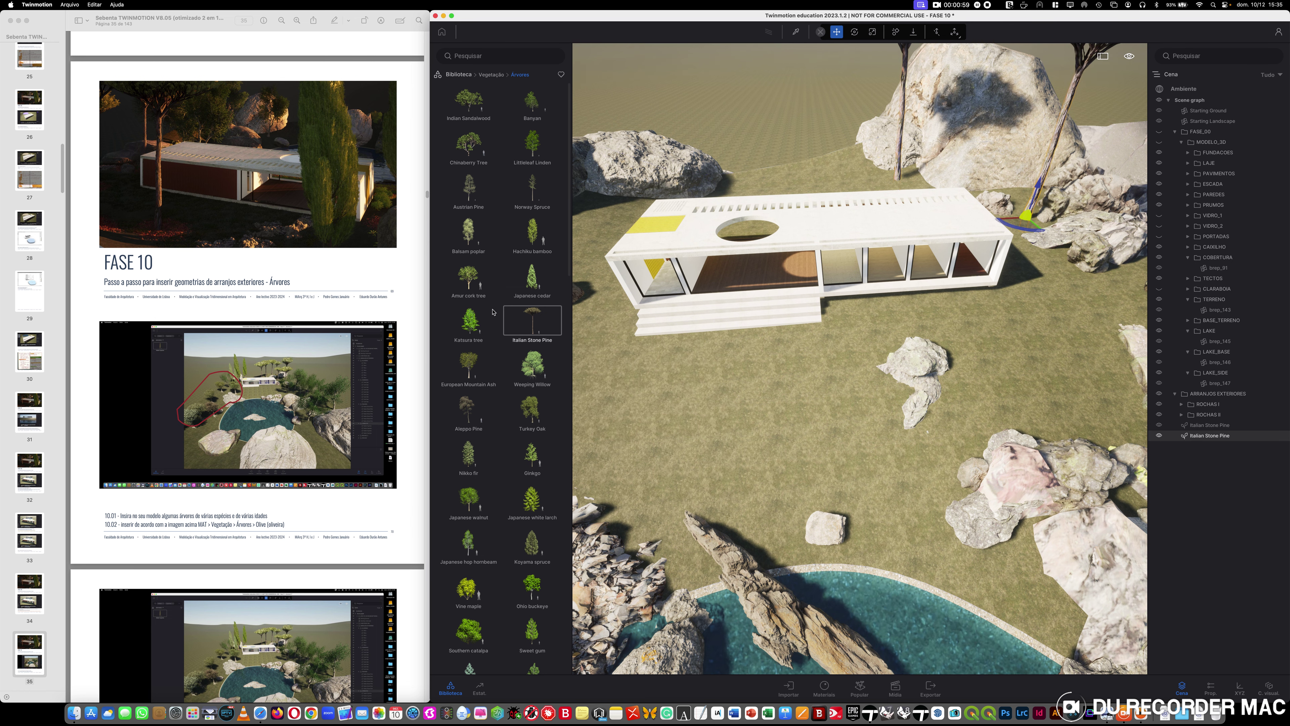
{"action": "left_click_drag", "start_coordinate": [532, 320], "coordinate": [1121, 294]}
{"action": "scroll", "coordinate": [681, 449], "scroll_direction": "down", "scroll_amount": 5}
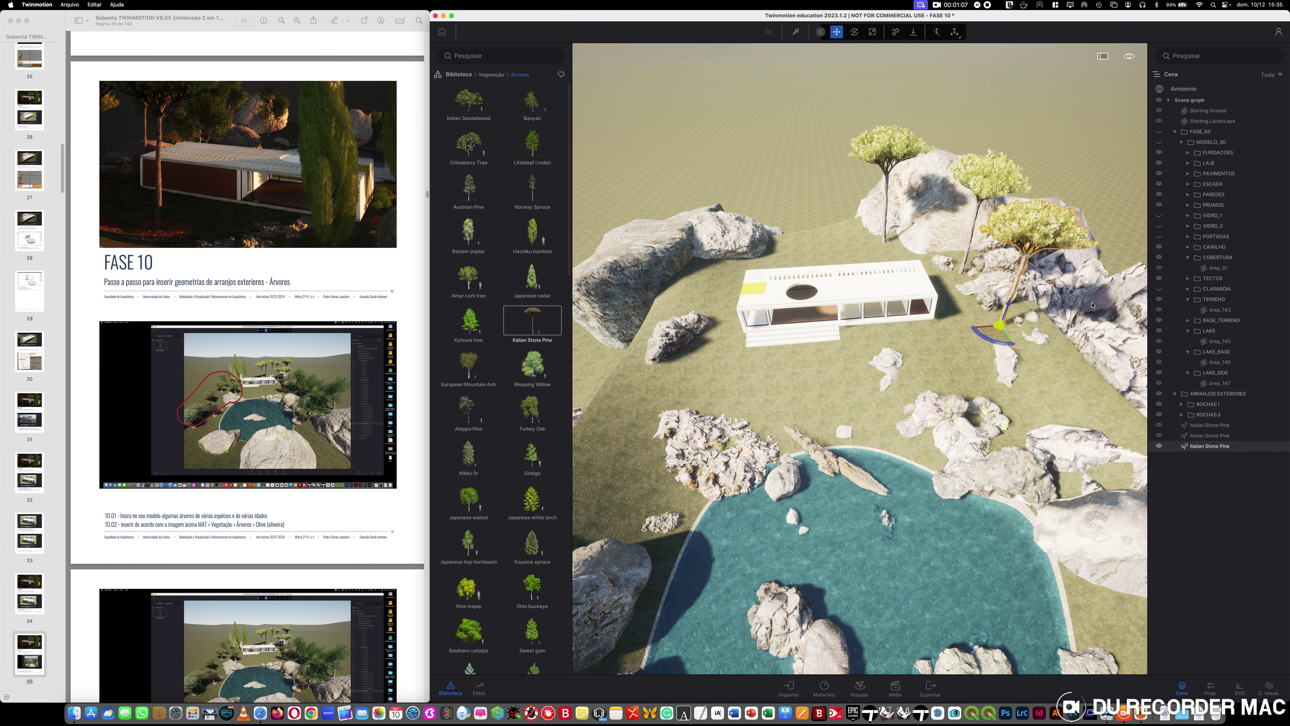
- Show the properties of the newest Italian Stone Pine and lower its age to about 29%
{"action": "left_click", "coordinate": [1210, 691]}
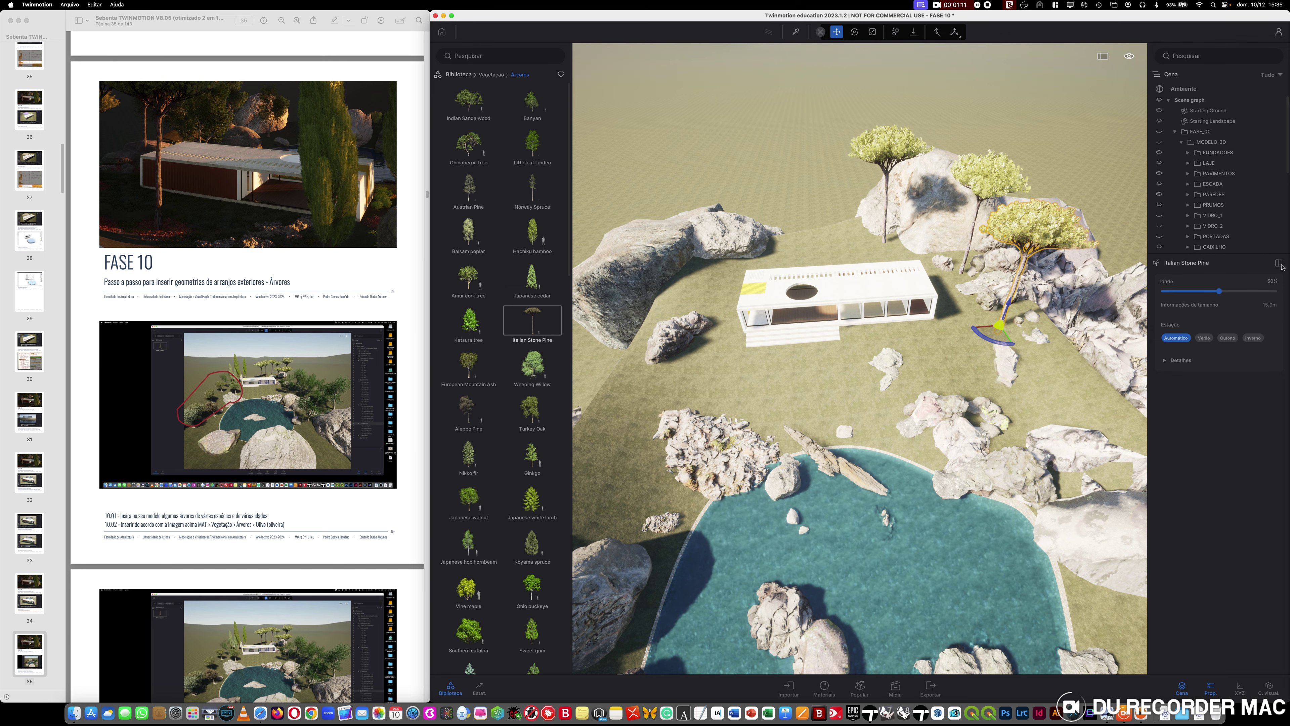
{"action": "left_click", "coordinate": [1279, 263]}
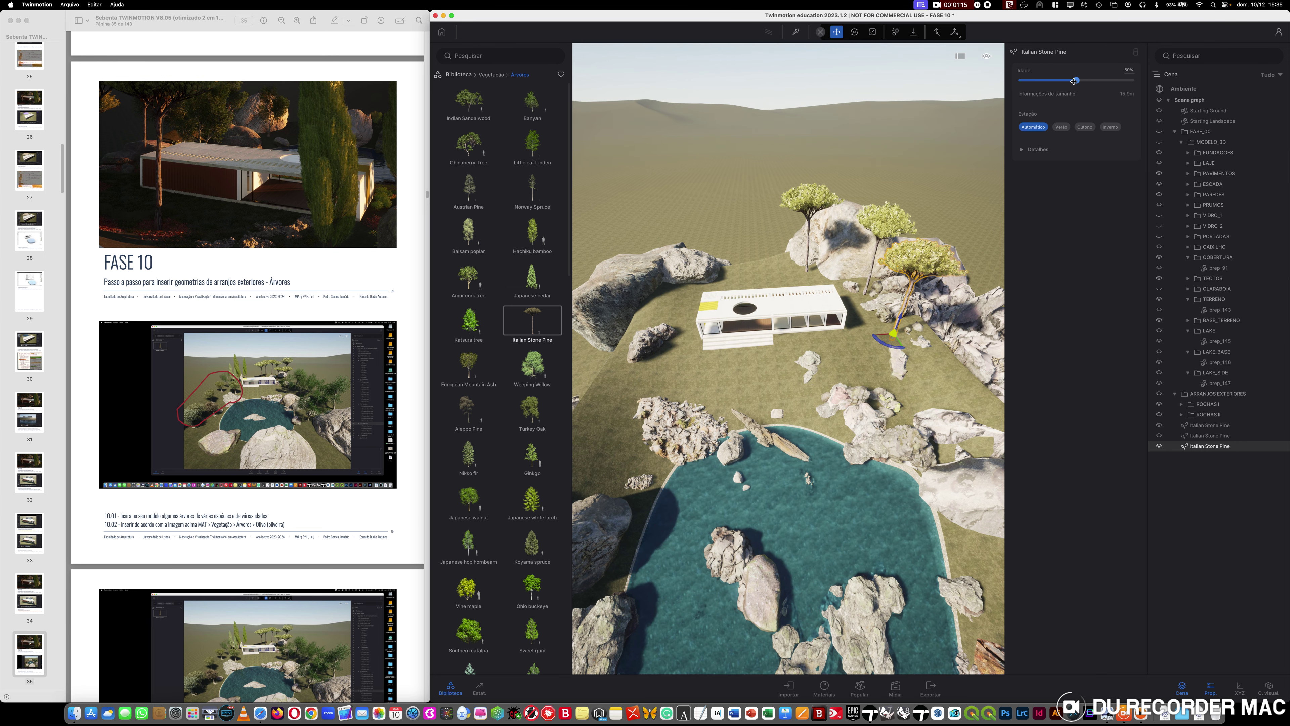
{"action": "left_click_drag", "start_coordinate": [1076, 81], "coordinate": [1052, 80]}
- Place an Italian Stone Pine beside the first one behind the house and raise its age to about 71%
{"action": "mouse_move", "coordinate": [640, 312]}
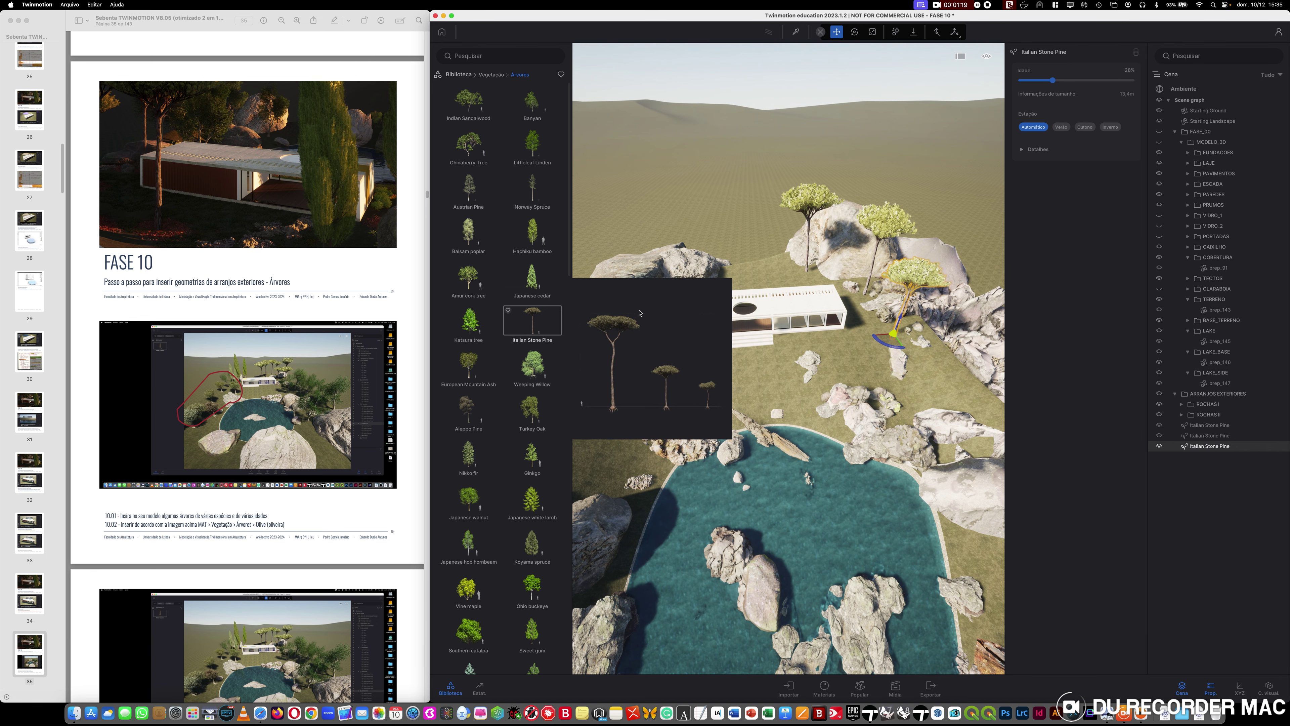
{"action": "left_click_drag", "start_coordinate": [639, 312], "coordinate": [818, 279]}
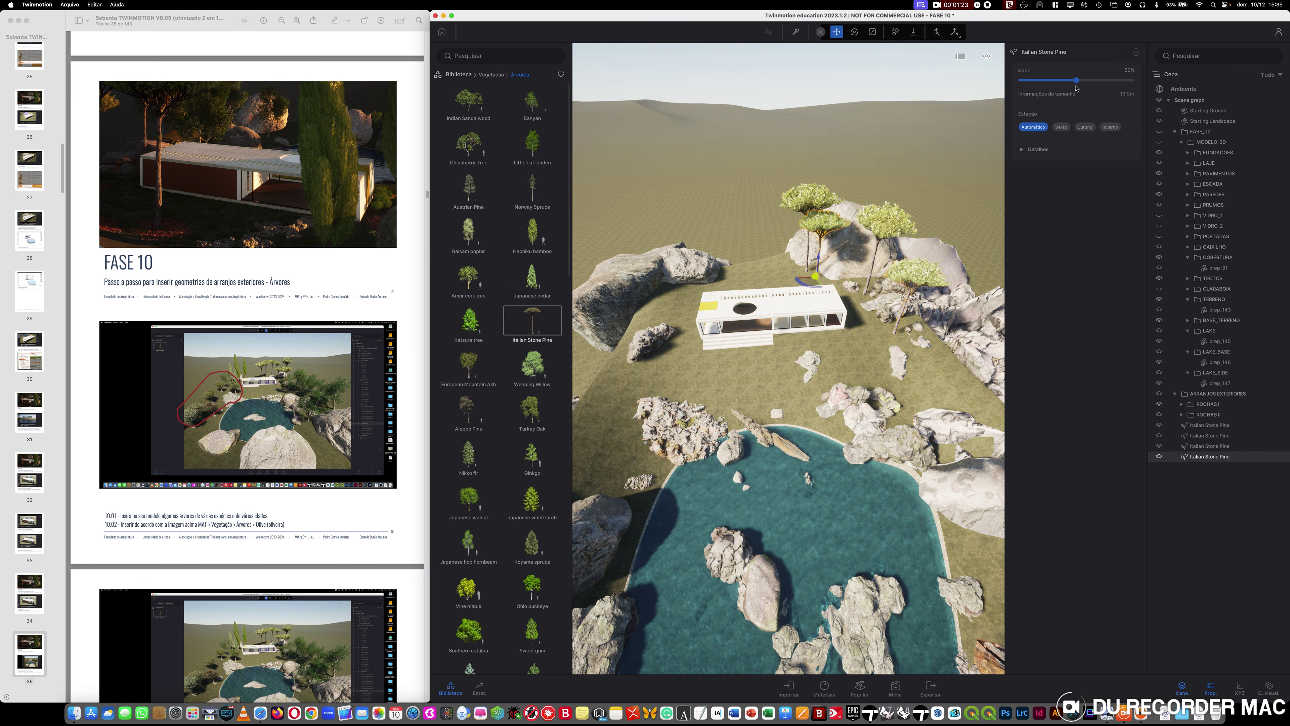
{"action": "left_click_drag", "start_coordinate": [1076, 81], "coordinate": [1100, 82]}
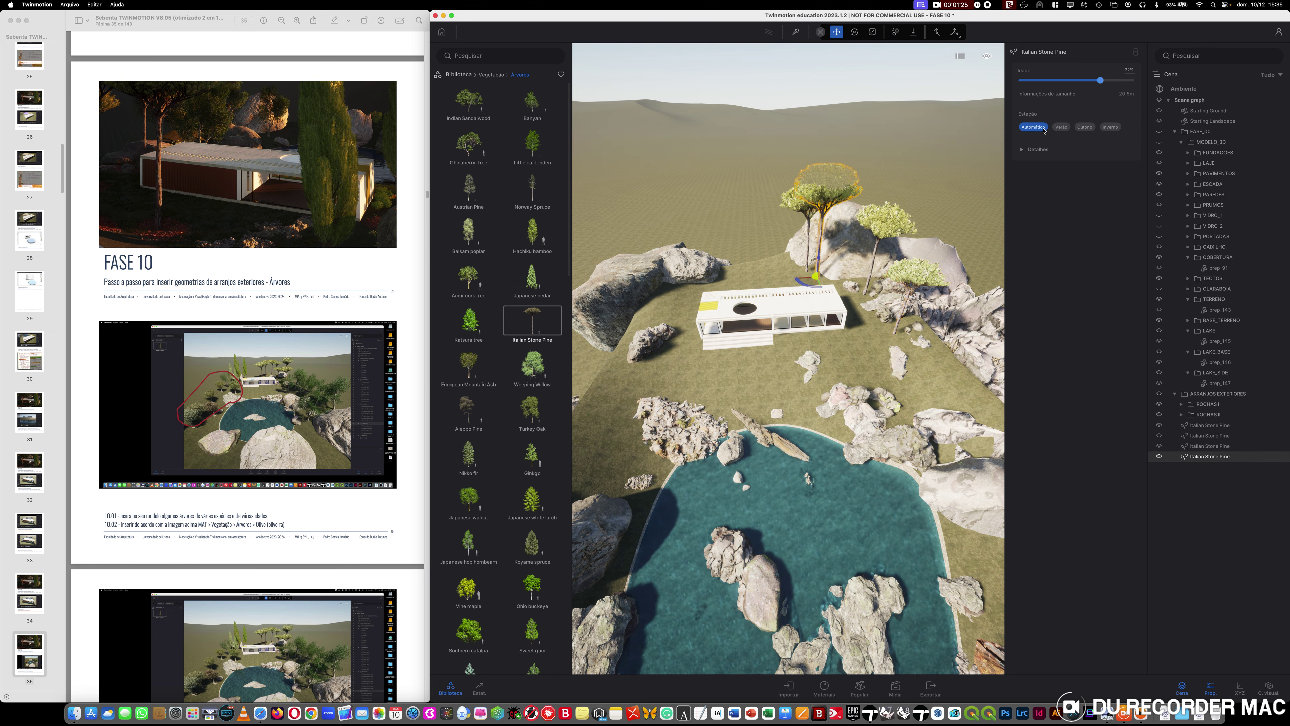
- Add two more Italian Stone Pines to the group beside the glazed end of the house and save the project
{"action": "mouse_move", "coordinate": [537, 329]}
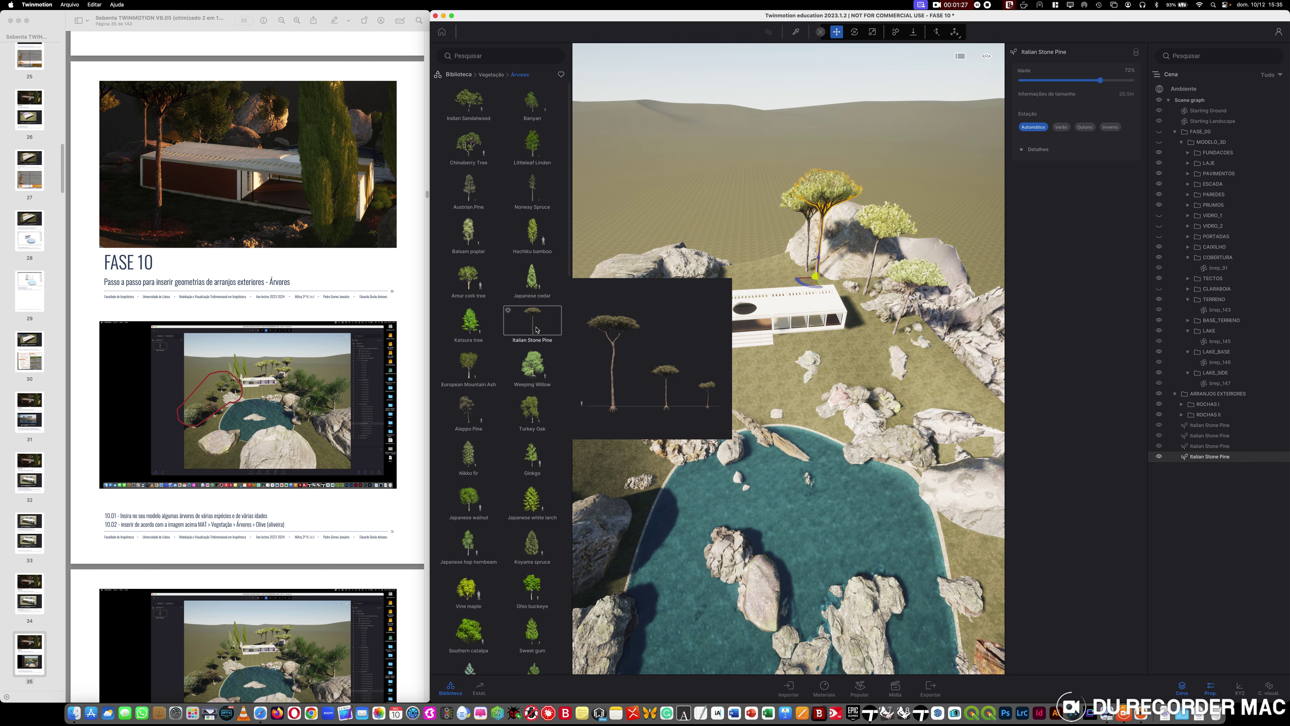
{"action": "left_click_drag", "start_coordinate": [871, 363], "coordinate": [928, 333]}
{"action": "left_click_drag", "start_coordinate": [532, 321], "coordinate": [857, 323]}
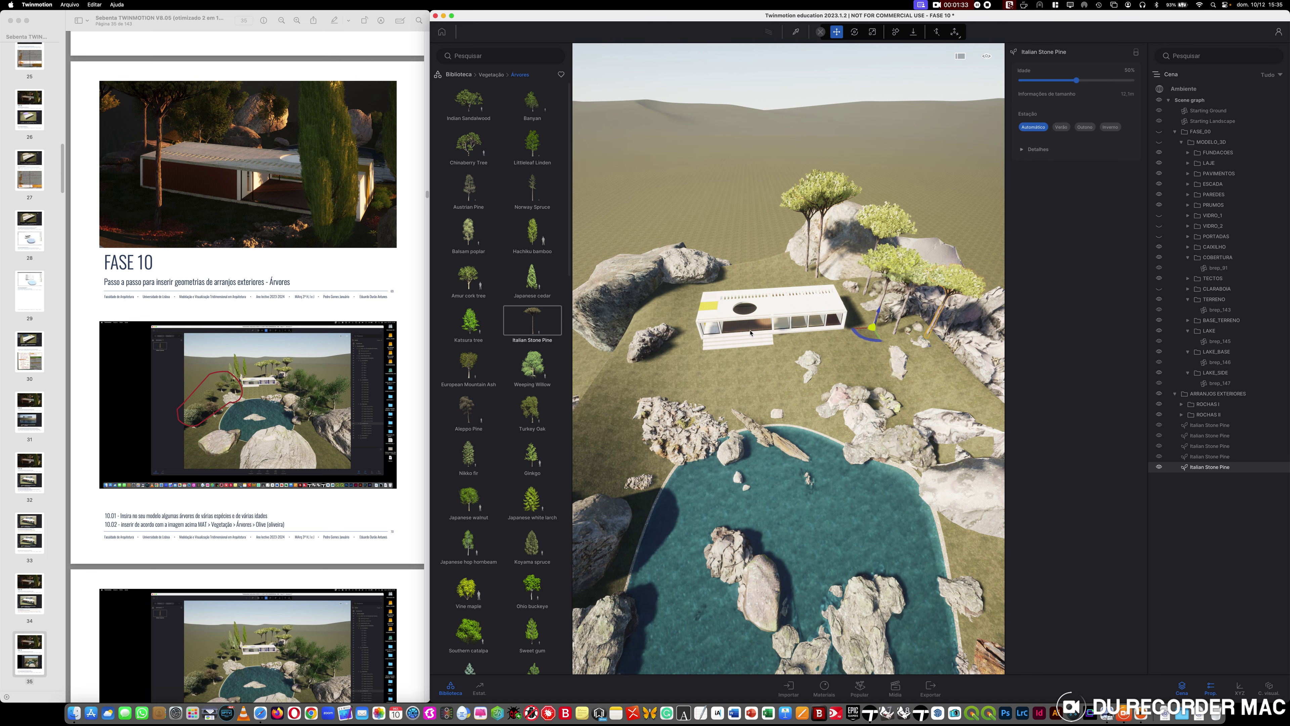
{"action": "mouse_move", "coordinate": [540, 330]}
{"action": "key", "text": "super+s"}
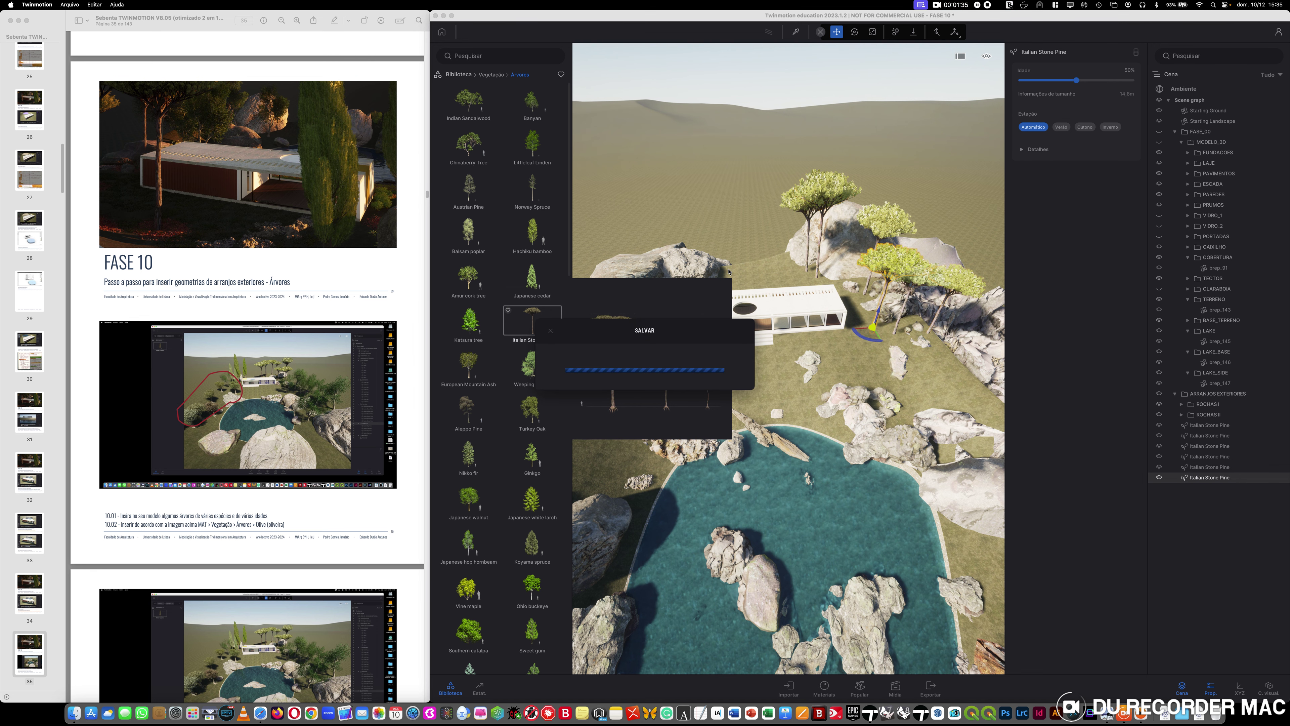
- Place another Italian Stone Pine close to the rear corner at the glazed end of the house
{"action": "left_click", "coordinate": [792, 273]}
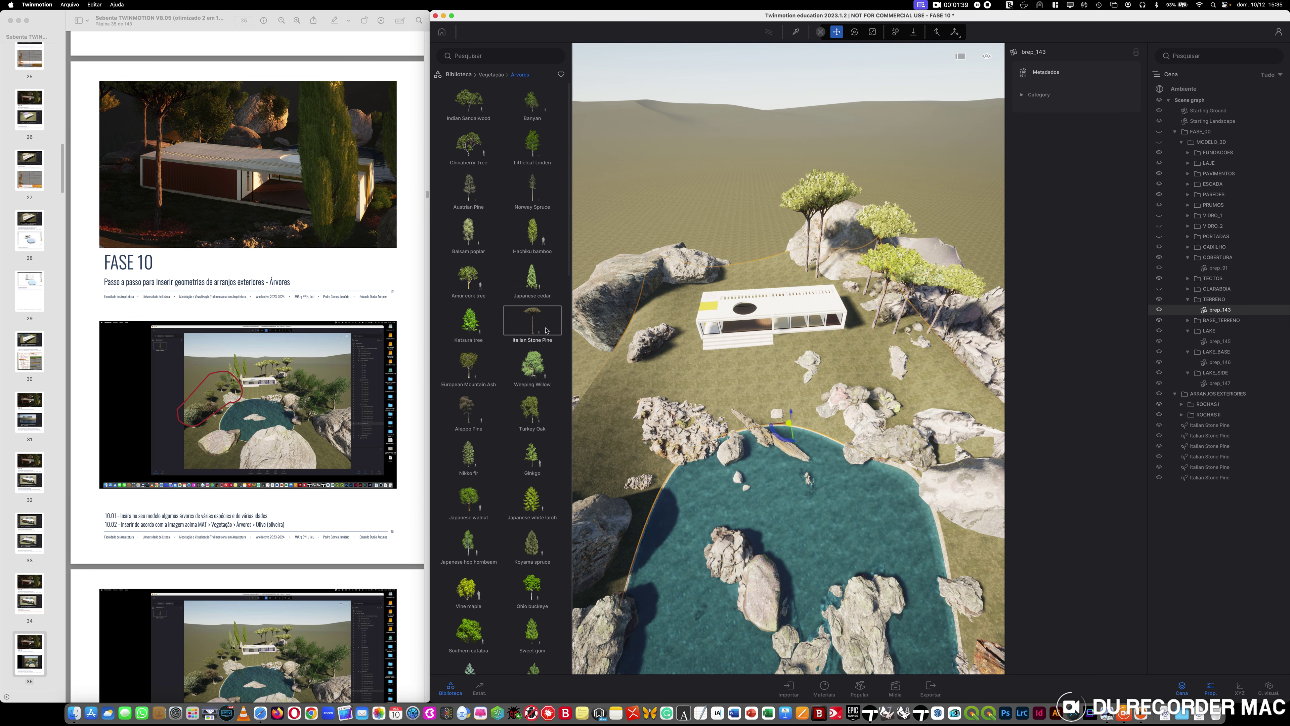
{"action": "mouse_move", "coordinate": [535, 326]}
{"action": "left_click_drag", "start_coordinate": [534, 326], "coordinate": [843, 290]}
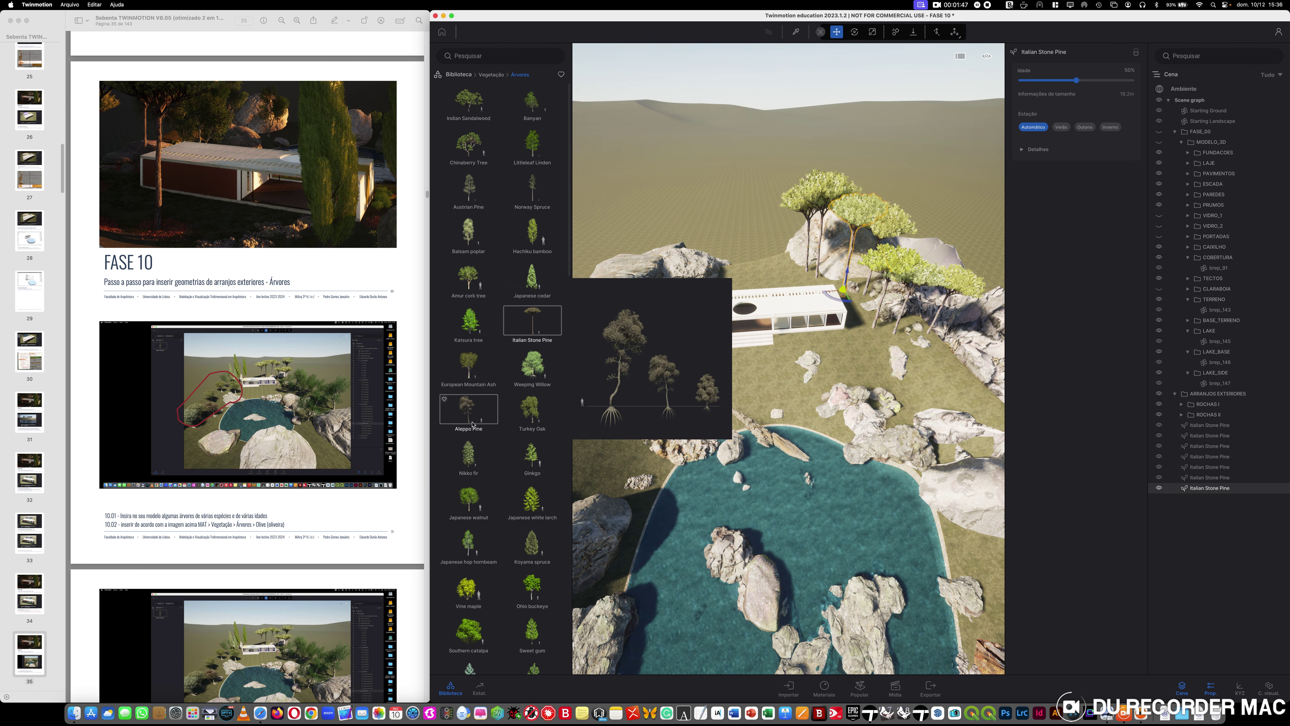
- Place six Aleppo Pines in a cluster on the grass between the stone pines and the lakeside rocks
{"action": "left_click", "coordinate": [467, 406]}
{"action": "mouse_move", "coordinate": [921, 371]}
{"action": "left_mouse_down"}
{"action": "mouse_move", "coordinate": [930, 412]}
{"action": "mouse_move", "coordinate": [907, 351]}
{"action": "mouse_move", "coordinate": [902, 401]}
{"action": "mouse_move", "coordinate": [930, 356]}
{"action": "mouse_move", "coordinate": [933, 372]}
{"action": "left_mouse_up"}
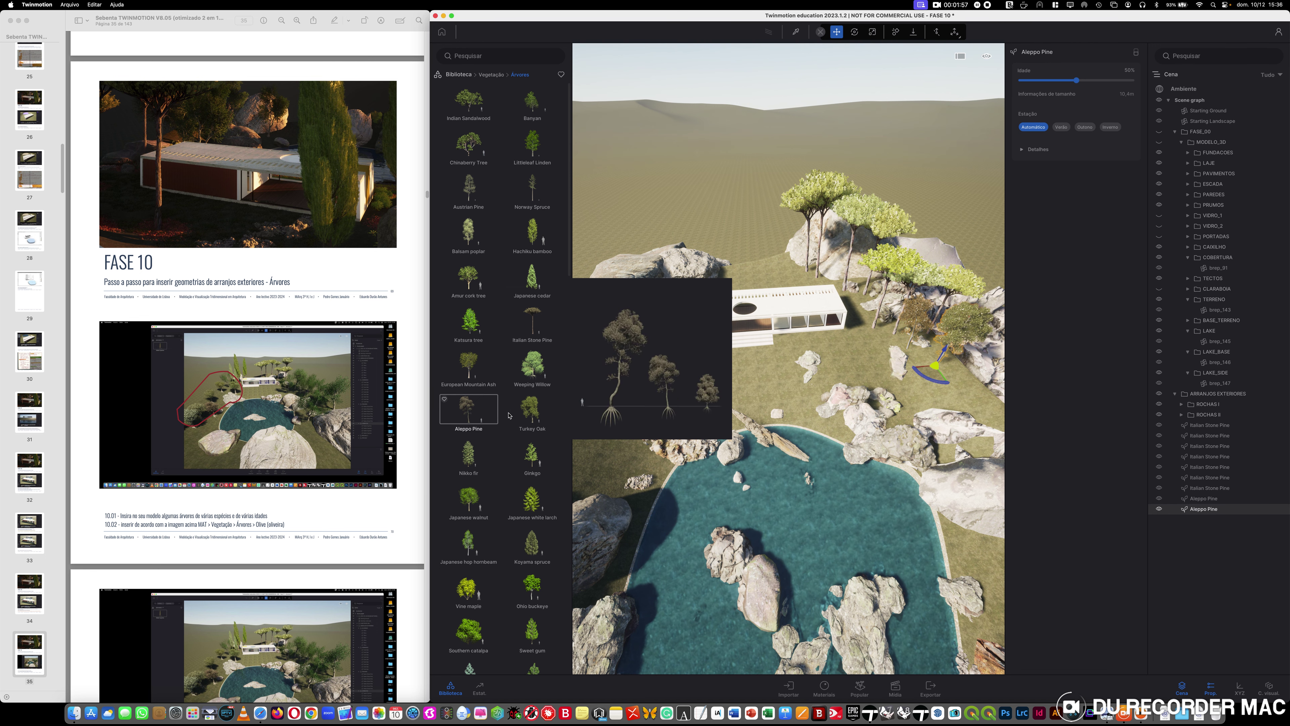
{"action": "left_click_drag", "start_coordinate": [474, 411], "coordinate": [860, 366]}
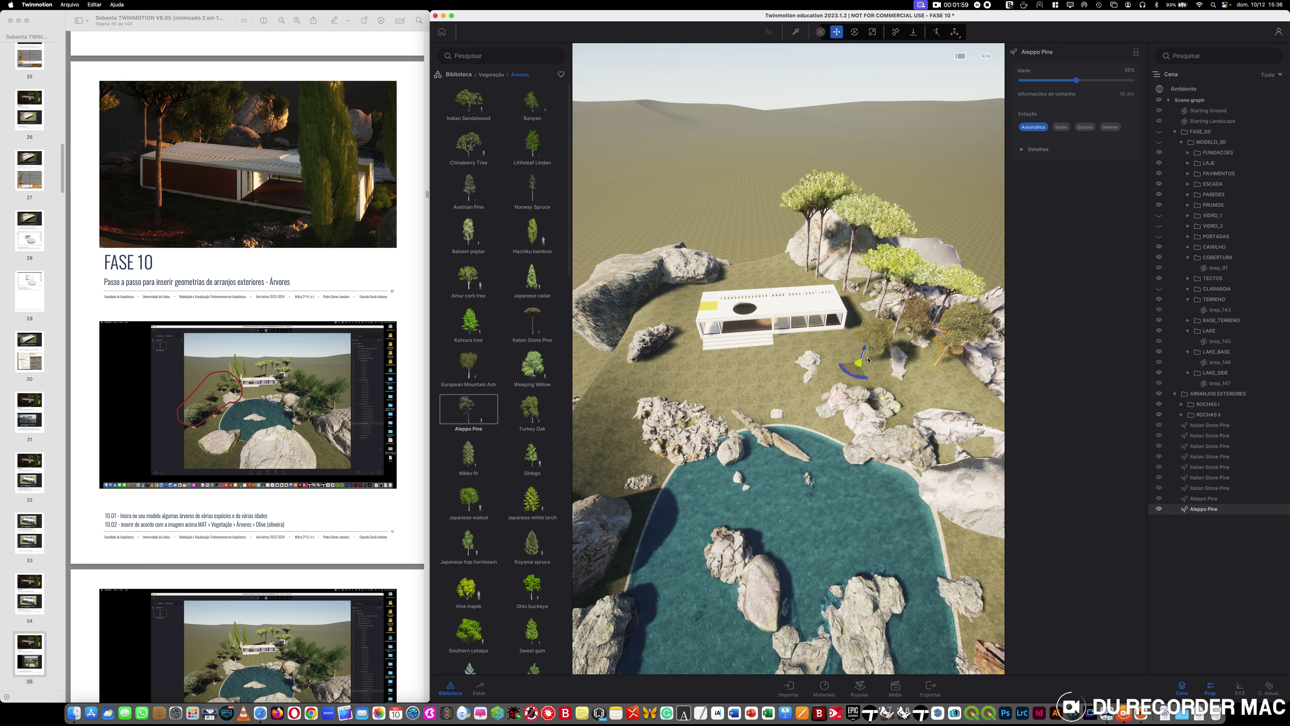
{"action": "left_click", "coordinate": [467, 412]}
{"action": "left_click_drag", "start_coordinate": [467, 413], "coordinate": [932, 412]}
{"action": "mouse_move", "coordinate": [463, 410]}
{"action": "left_click", "coordinate": [475, 417]}
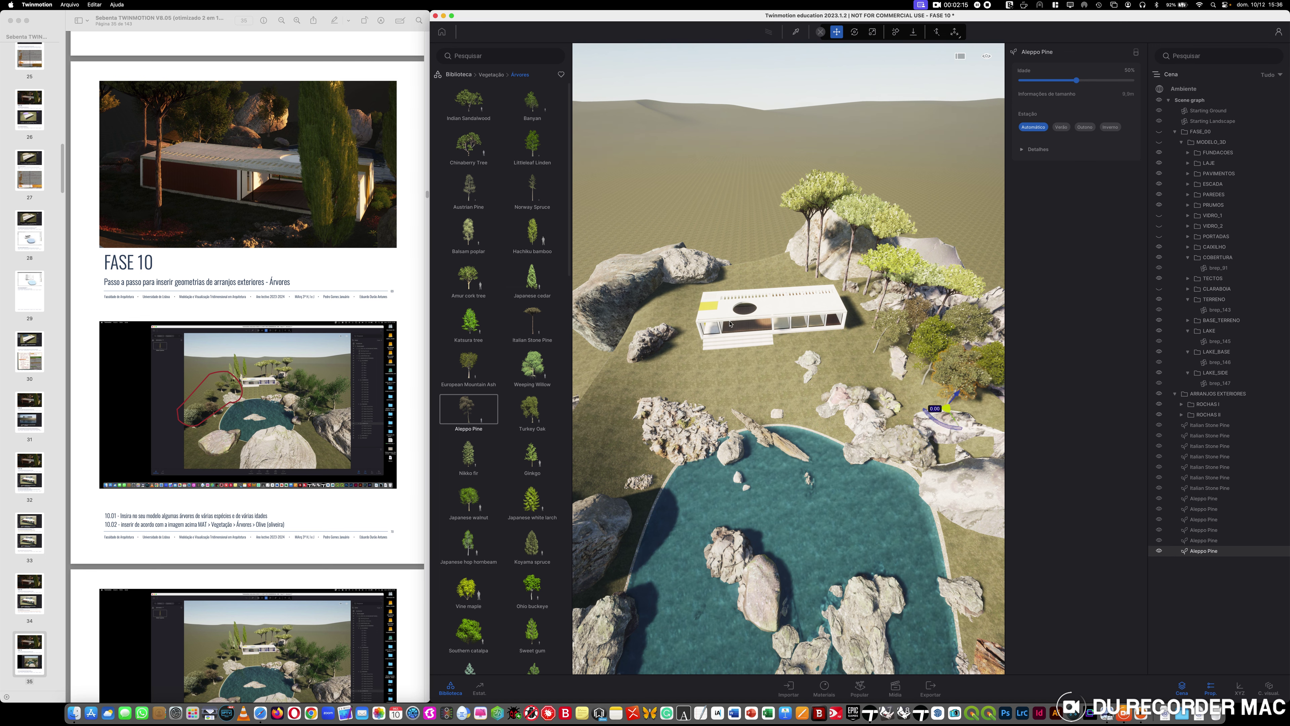
- Place a single Italian Stone Pine directly behind the middle of the house and set its age to about 19%
{"action": "mouse_move", "coordinate": [532, 335]}
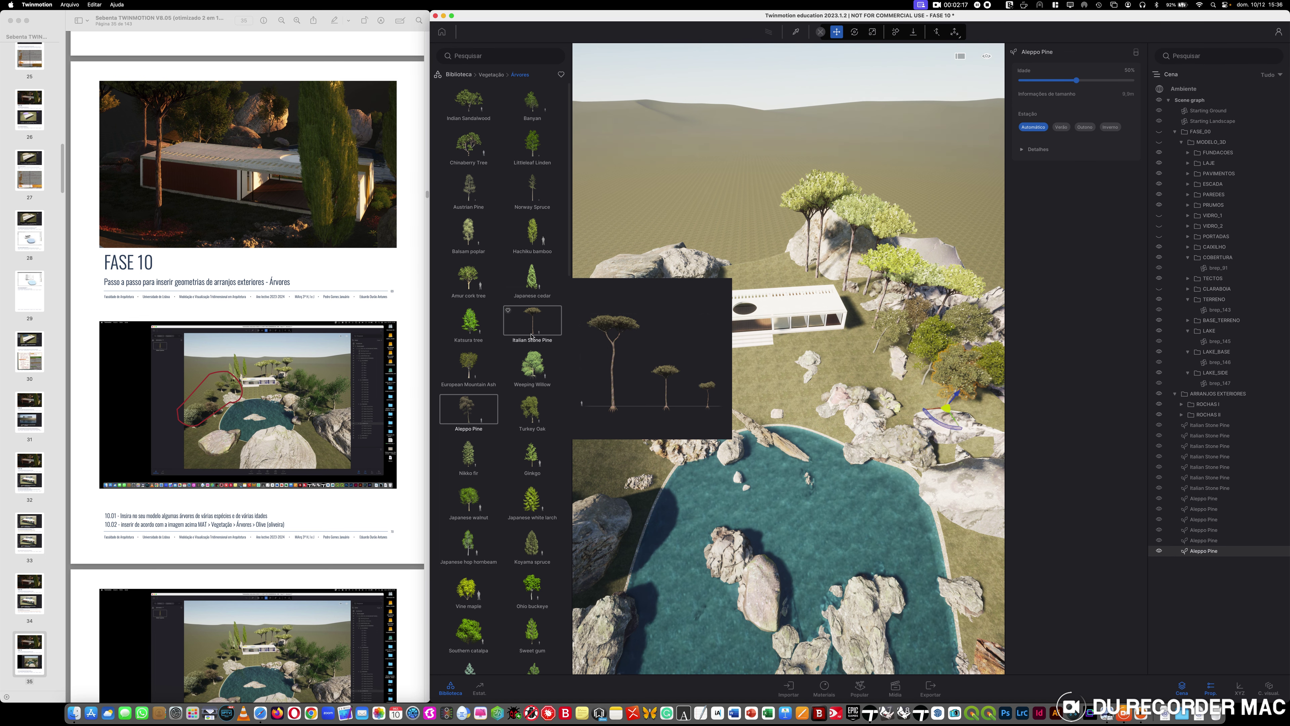
{"action": "left_click_drag", "start_coordinate": [532, 335], "coordinate": [765, 285]}
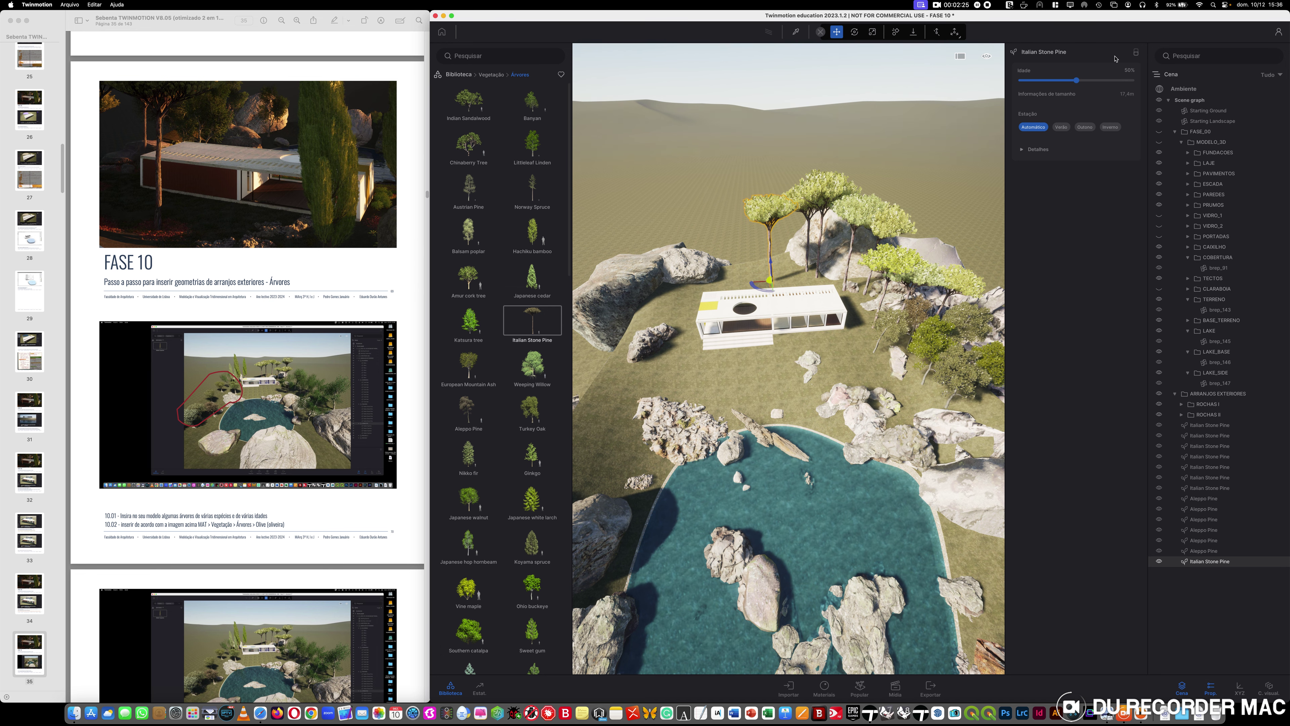
{"action": "left_click", "coordinate": [1115, 80]}
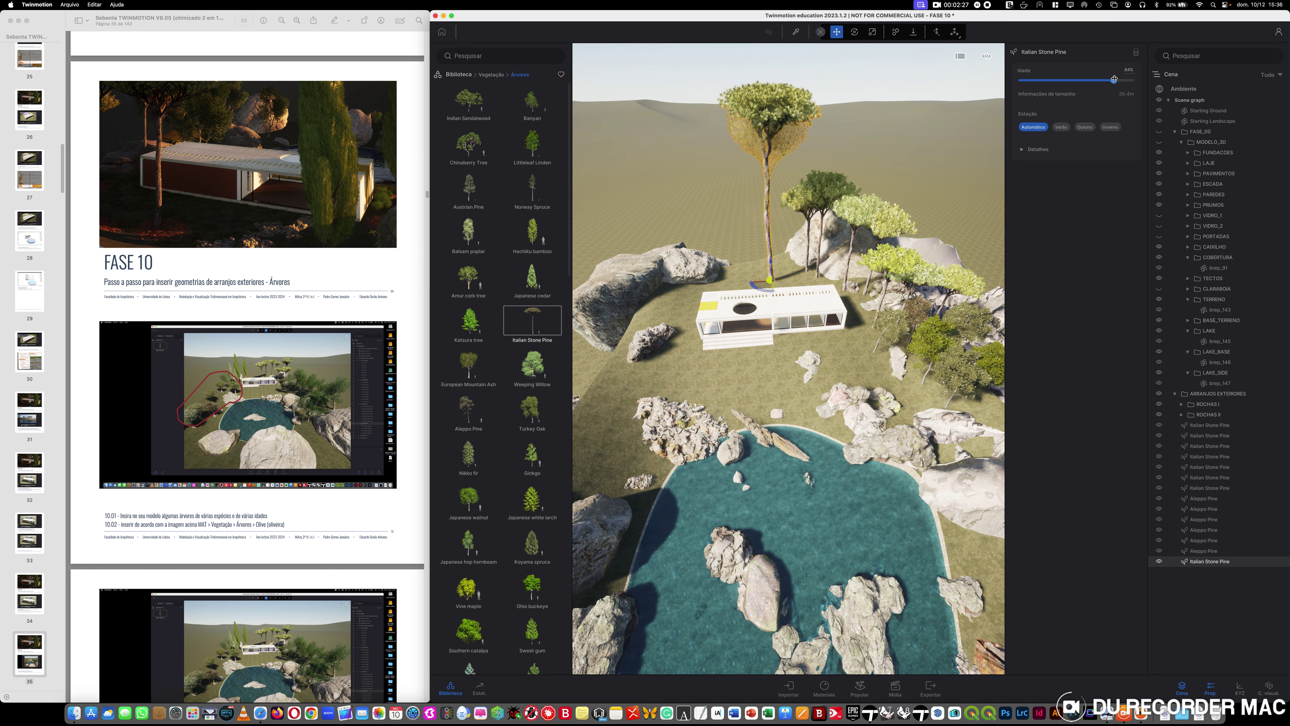
{"action": "left_click_drag", "start_coordinate": [1114, 78], "coordinate": [1041, 77]}
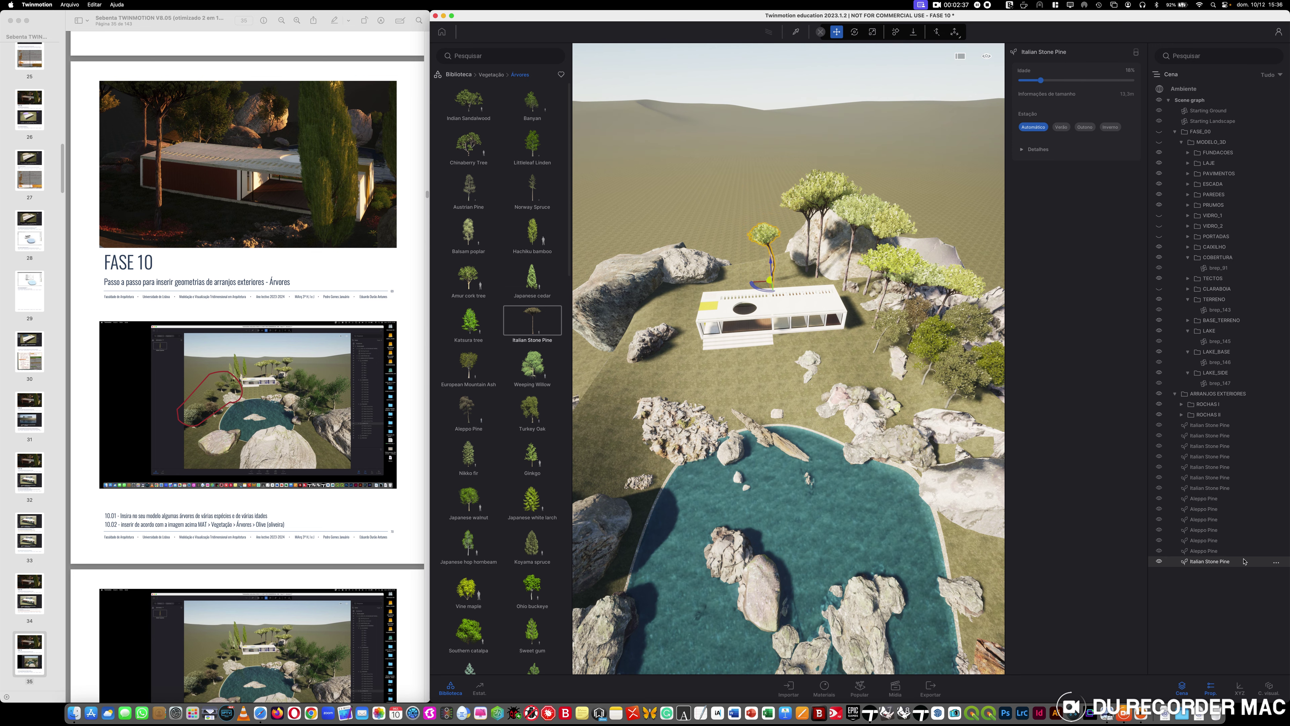
- Select all eight Italian Stone Pines in the scene graph and move them into a new container named PINHEIRO ITALIANO
{"action": "left_click", "coordinate": [1239, 488], "text": "super"}
{"action": "left_click", "coordinate": [1243, 477], "text": "super"}
{"action": "left_click", "coordinate": [1242, 467], "text": "super"}
{"action": "left_click", "coordinate": [1242, 456], "text": "super"}
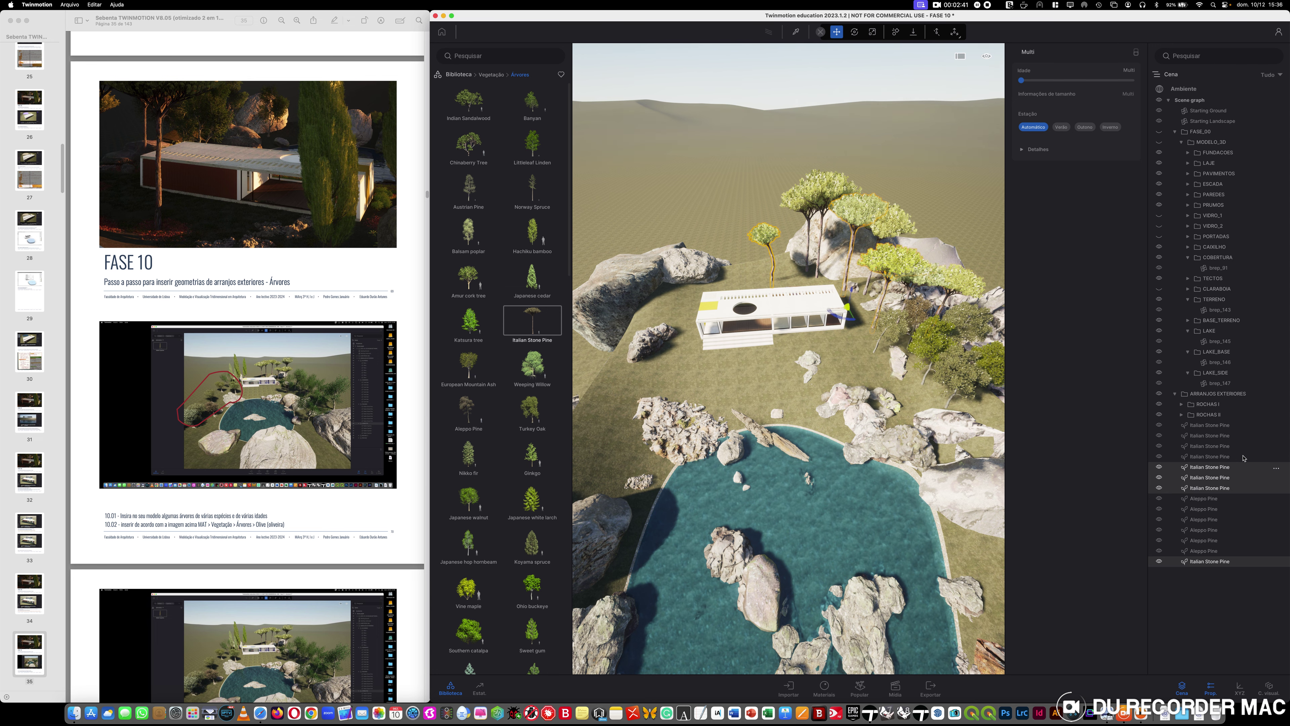
{"action": "left_click", "coordinate": [1243, 446], "text": "super"}
{"action": "left_click", "coordinate": [1241, 435], "text": "super"}
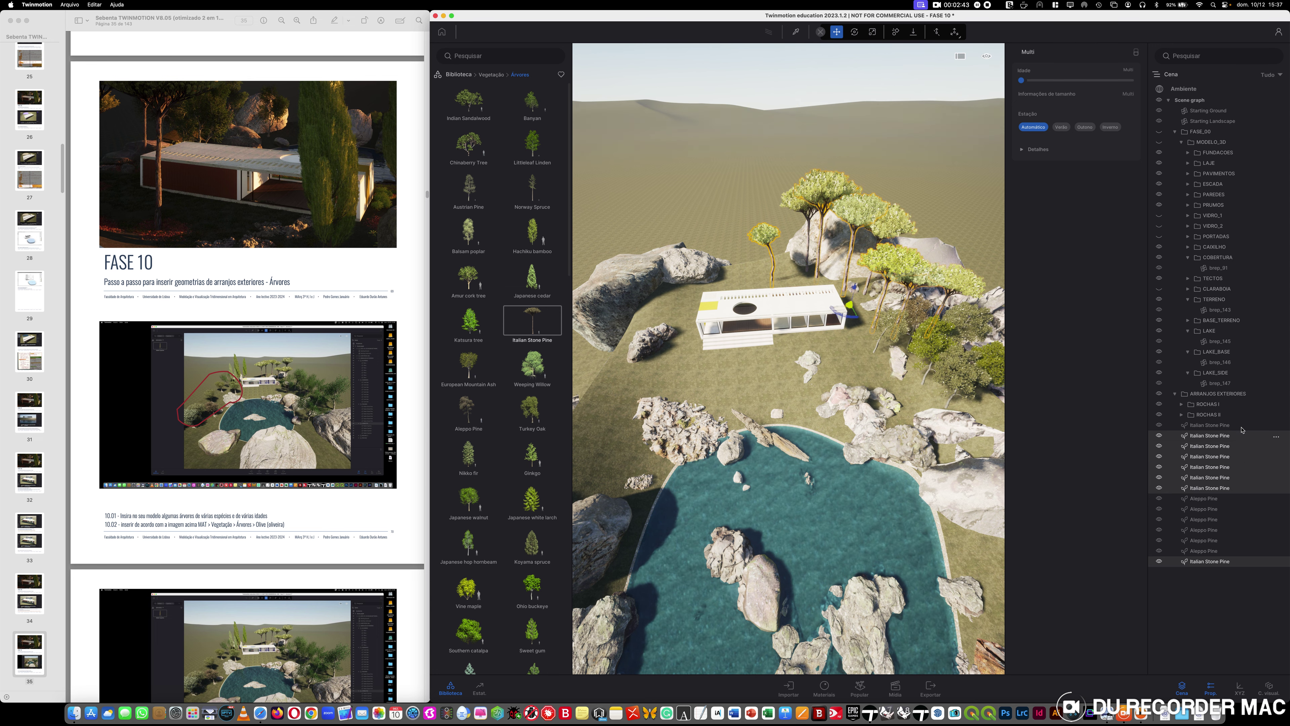
{"action": "left_click", "coordinate": [1241, 426], "text": "super"}
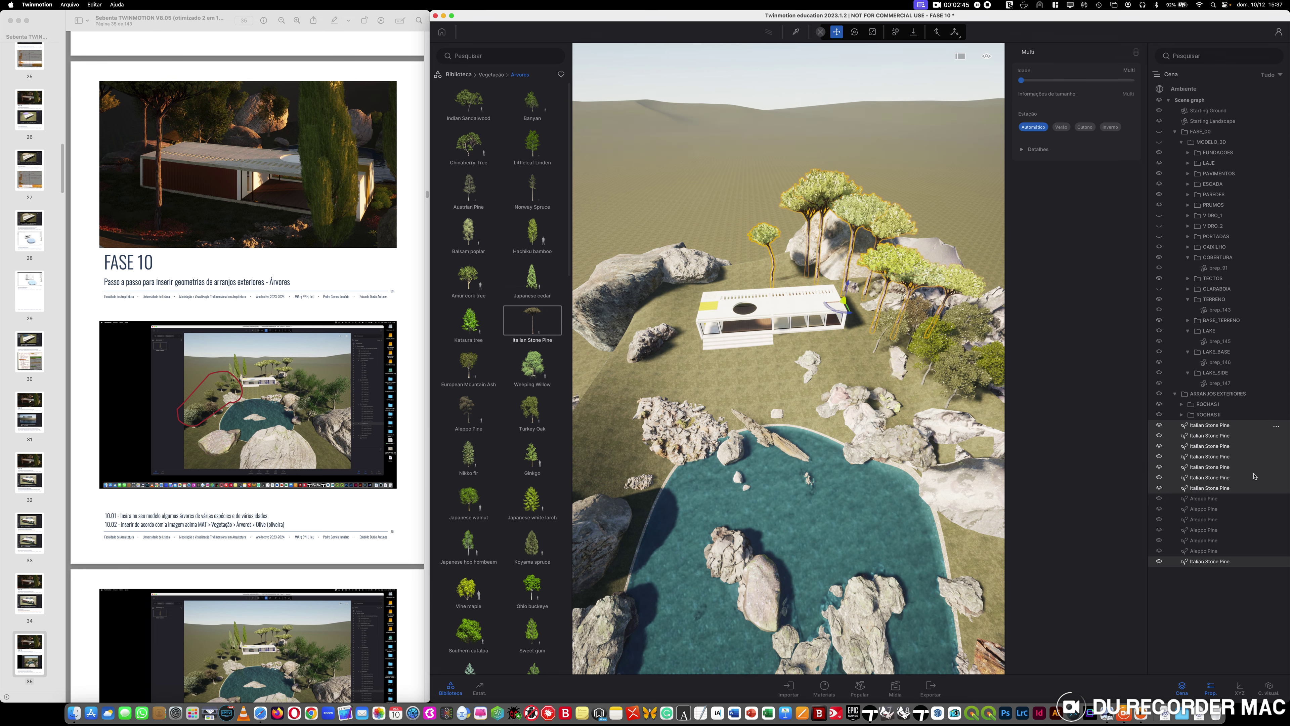
{"action": "right_click", "coordinate": [1204, 459]}
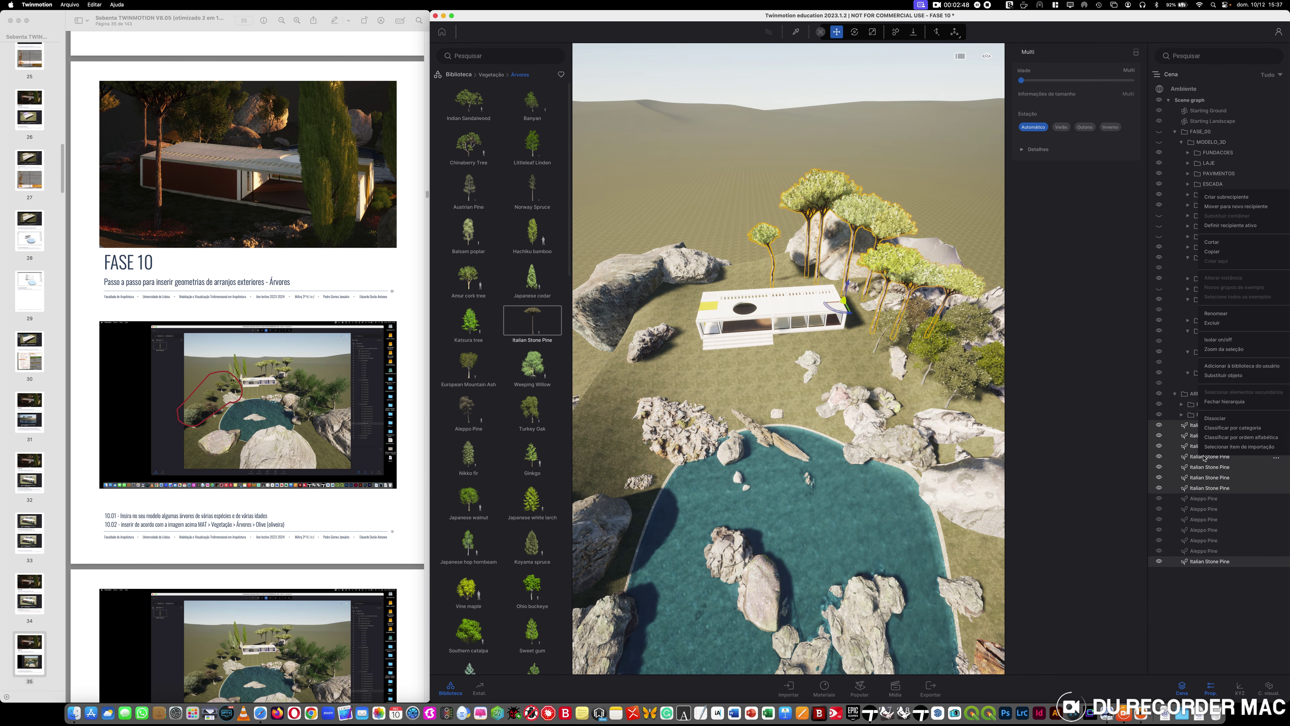
{"action": "left_click", "coordinate": [1258, 206]}
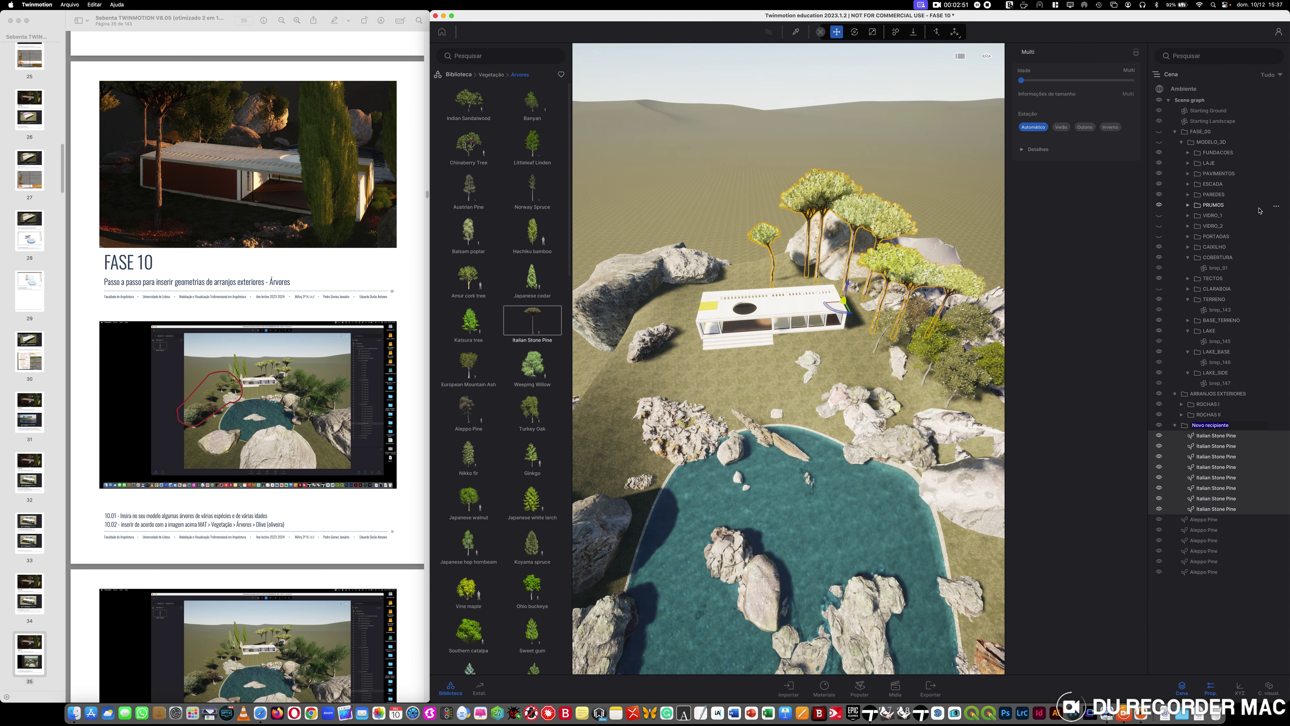
{"action": "type", "text": "PIB"}
{"action": "type", "text": "HEIRO ITALIANO"}
{"action": "key", "text": "Return"}
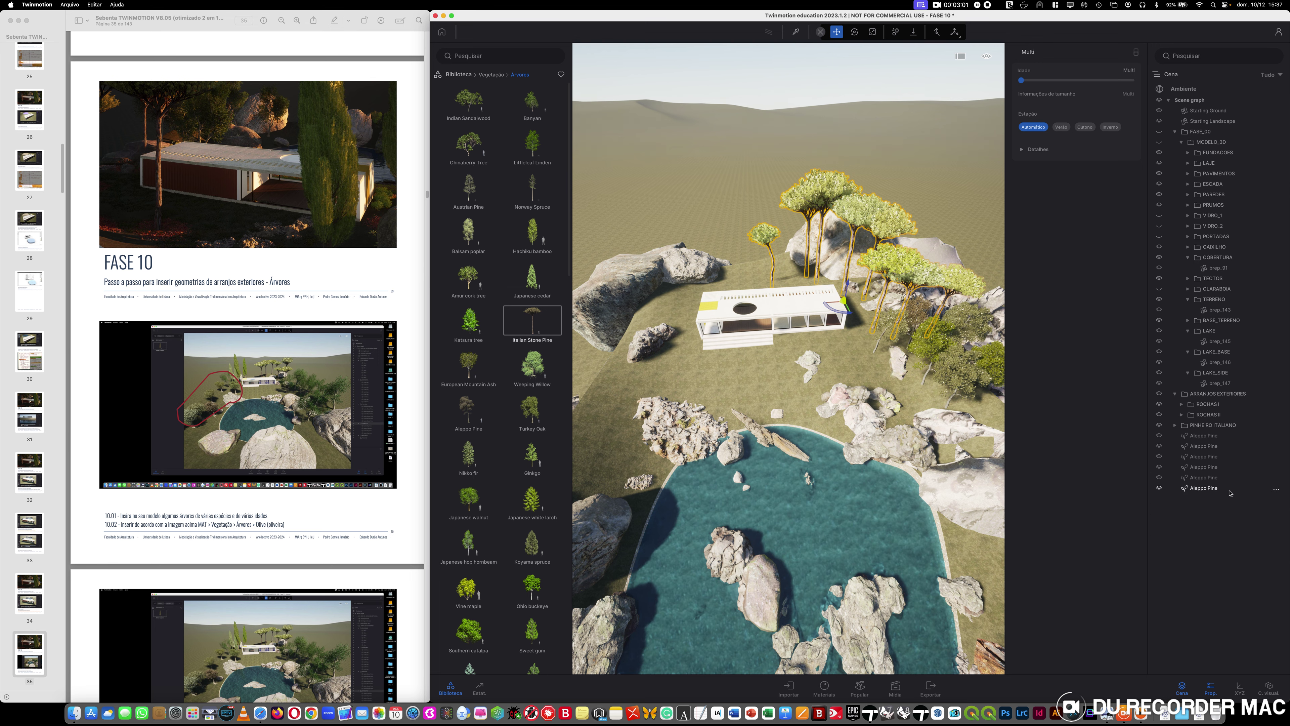
- Select the six Aleppo Pines in the scene graph, move them into a new container named PINHEIRO ALEPPO and collapse it
{"action": "left_click", "coordinate": [1228, 489]}
{"action": "left_click", "coordinate": [1230, 439], "text": "shift"}
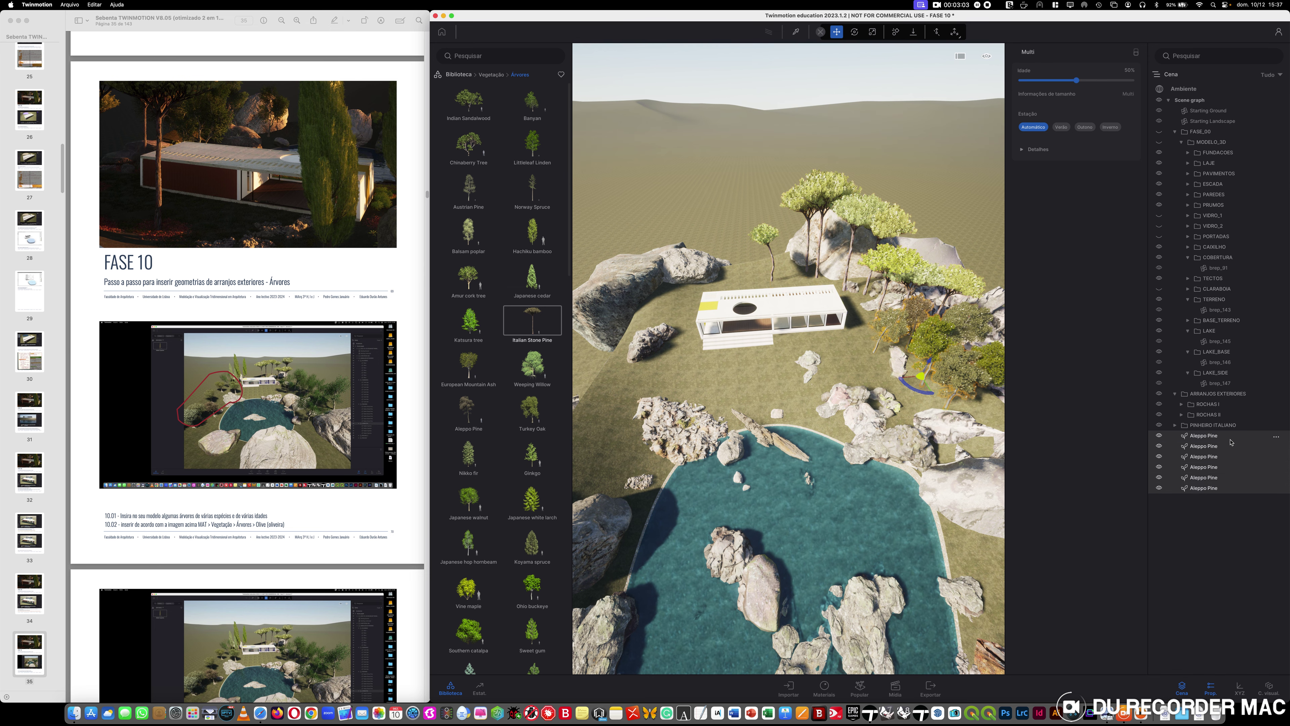
{"action": "right_click", "coordinate": [1230, 442]}
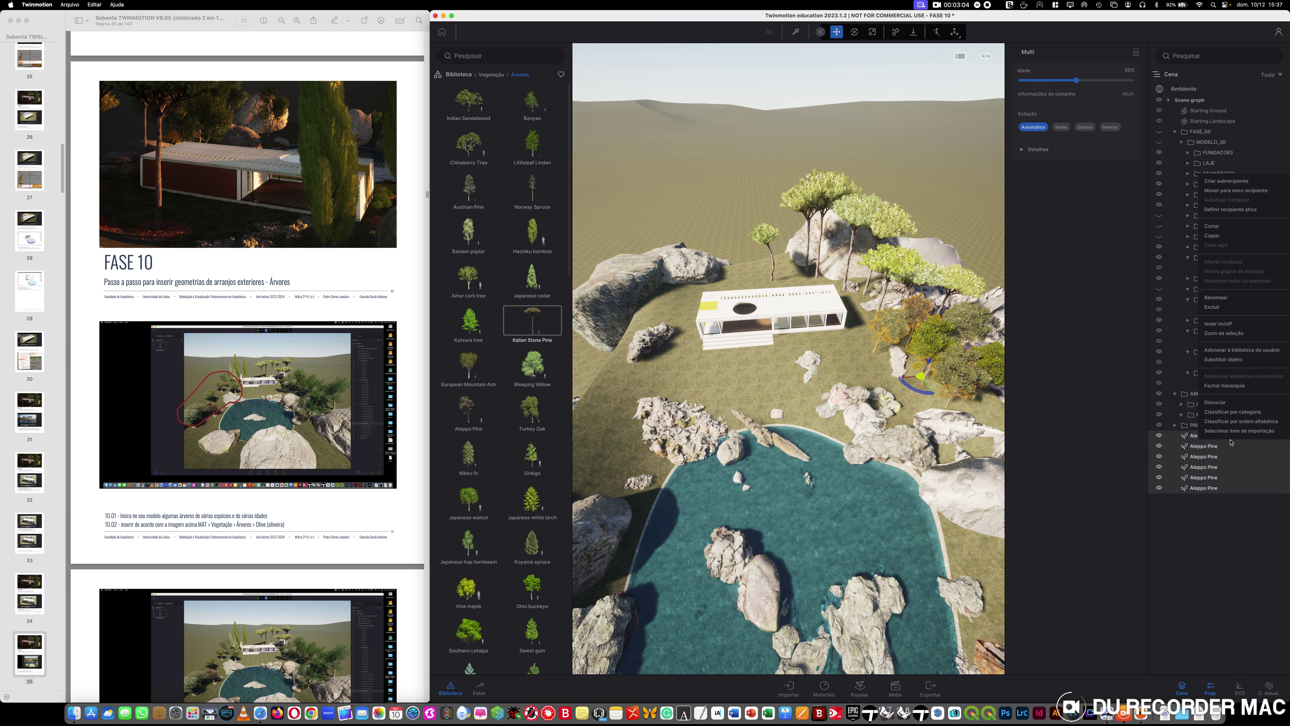
{"action": "left_click", "coordinate": [1263, 191]}
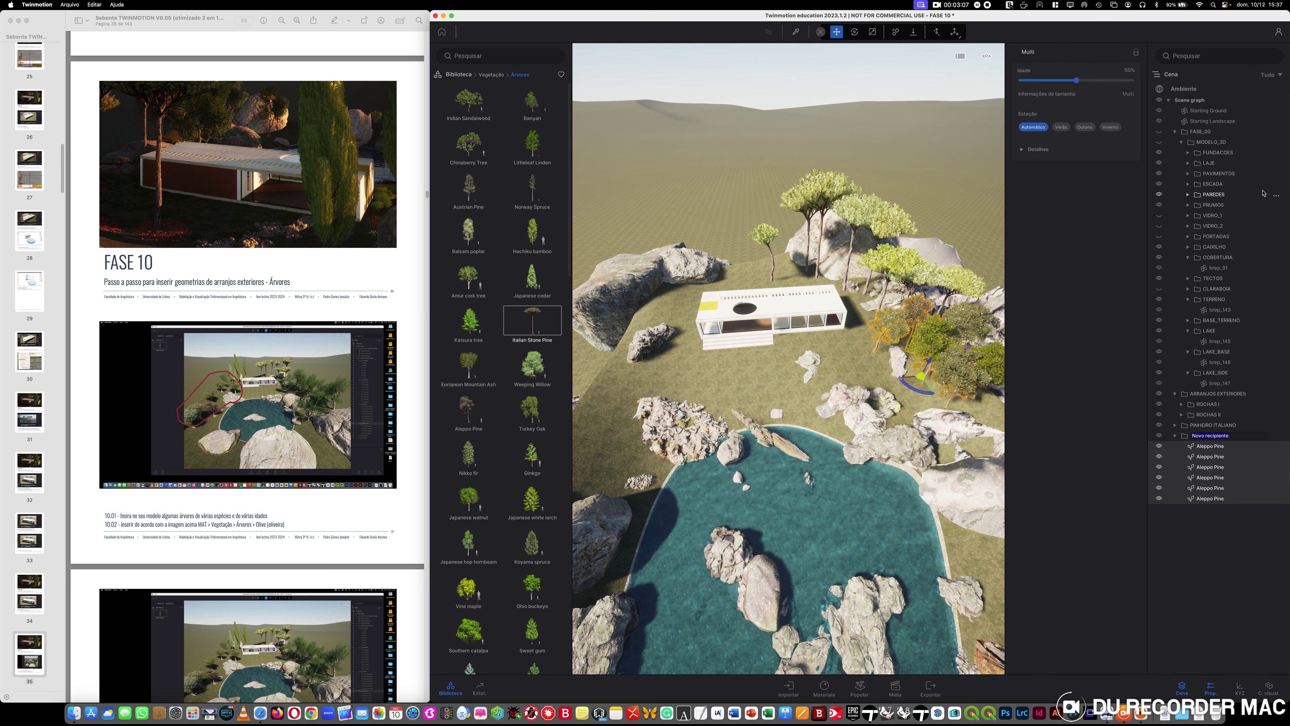
{"action": "type", "text": "PINHEIRO ALE"}
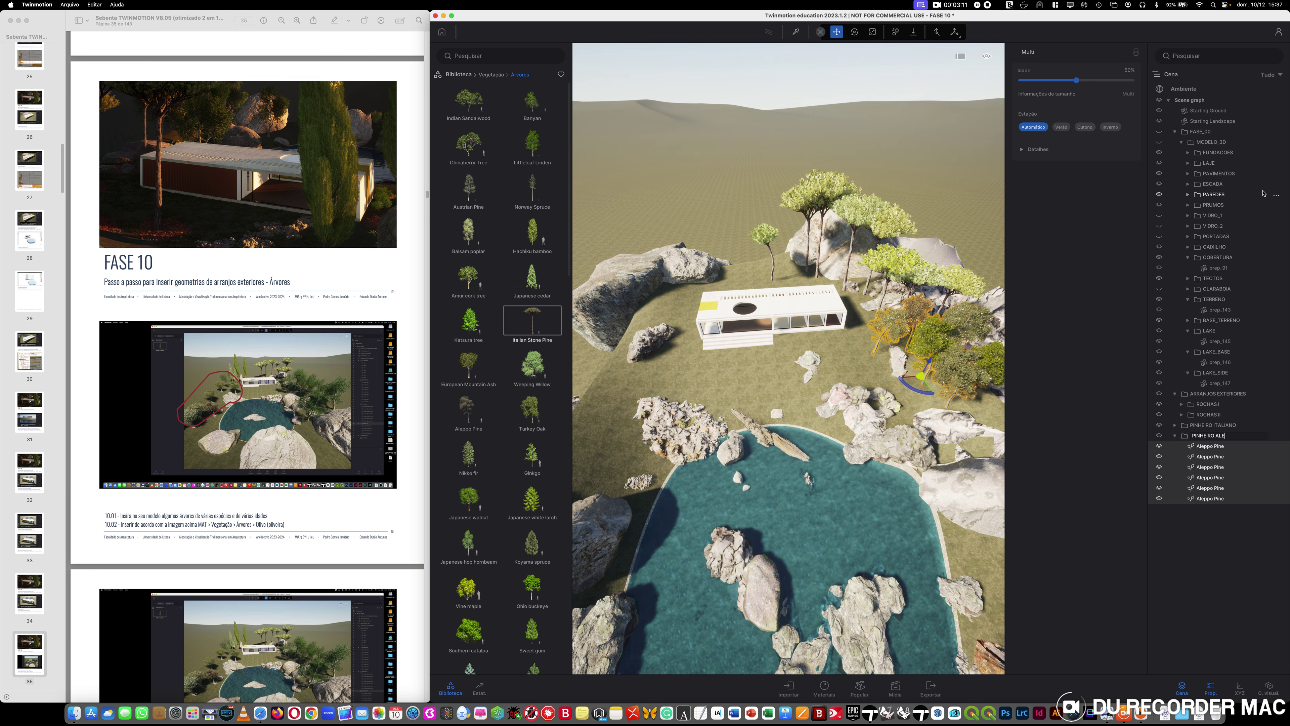
{"action": "type", "text": "PPO"}
{"action": "key", "text": "Return"}
{"action": "left_click", "coordinate": [1175, 435]}
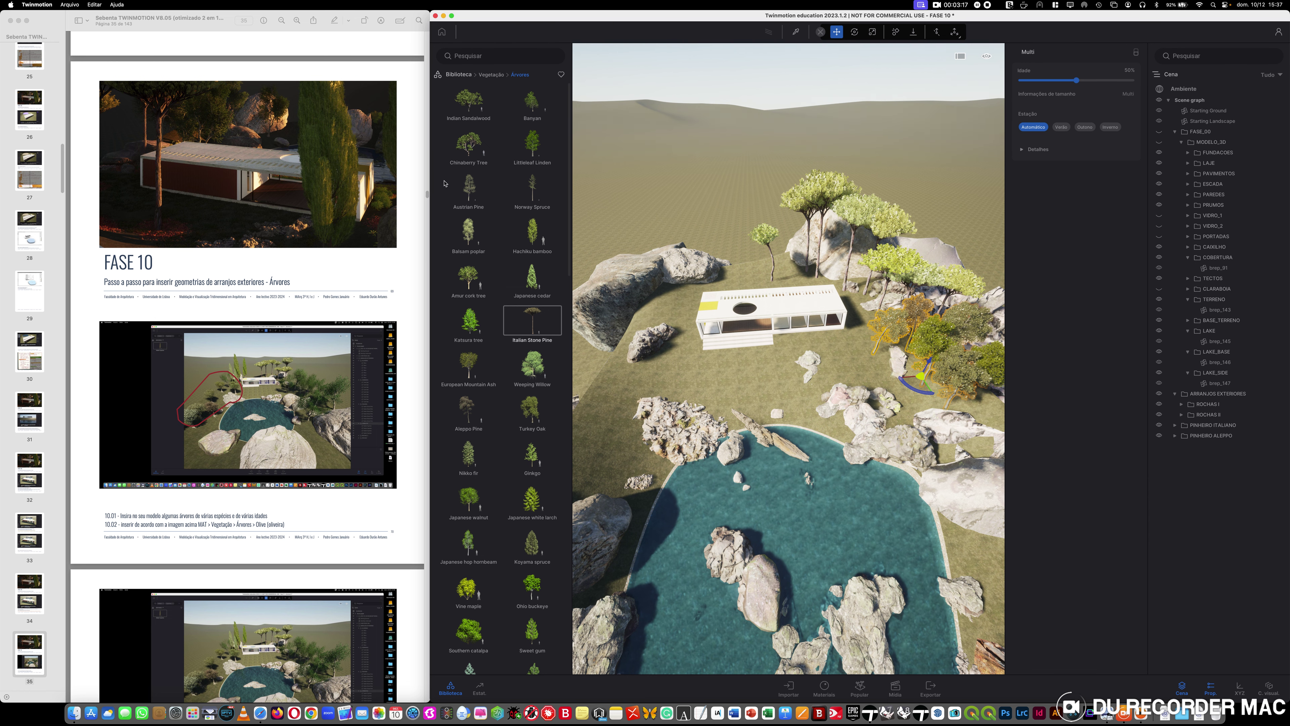
- Search the tree library for Cork
{"action": "mouse_move", "coordinate": [509, 273]}
{"action": "mouse_move", "coordinate": [474, 293]}
{"action": "type", "text": "Cork"}
{"action": "key", "text": "Return"}
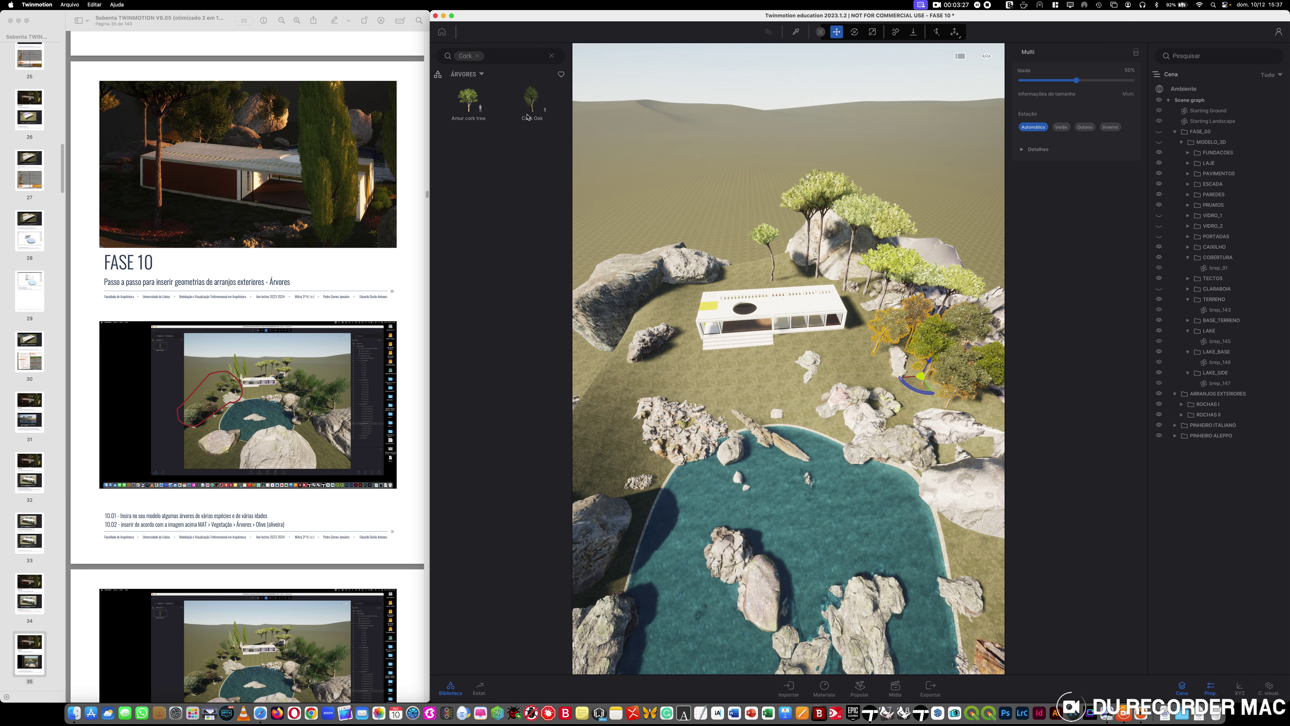
{"action": "left_click", "coordinate": [531, 108]}
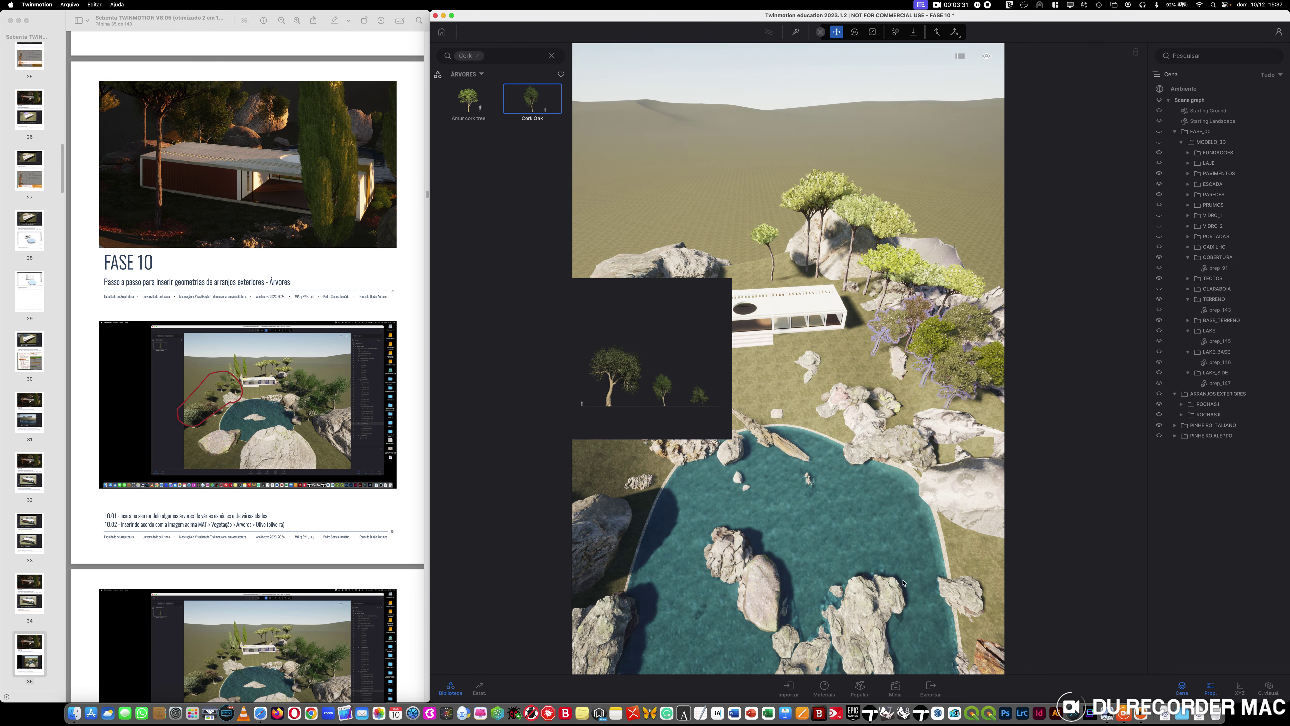
{"action": "left_click", "coordinate": [870, 558]}
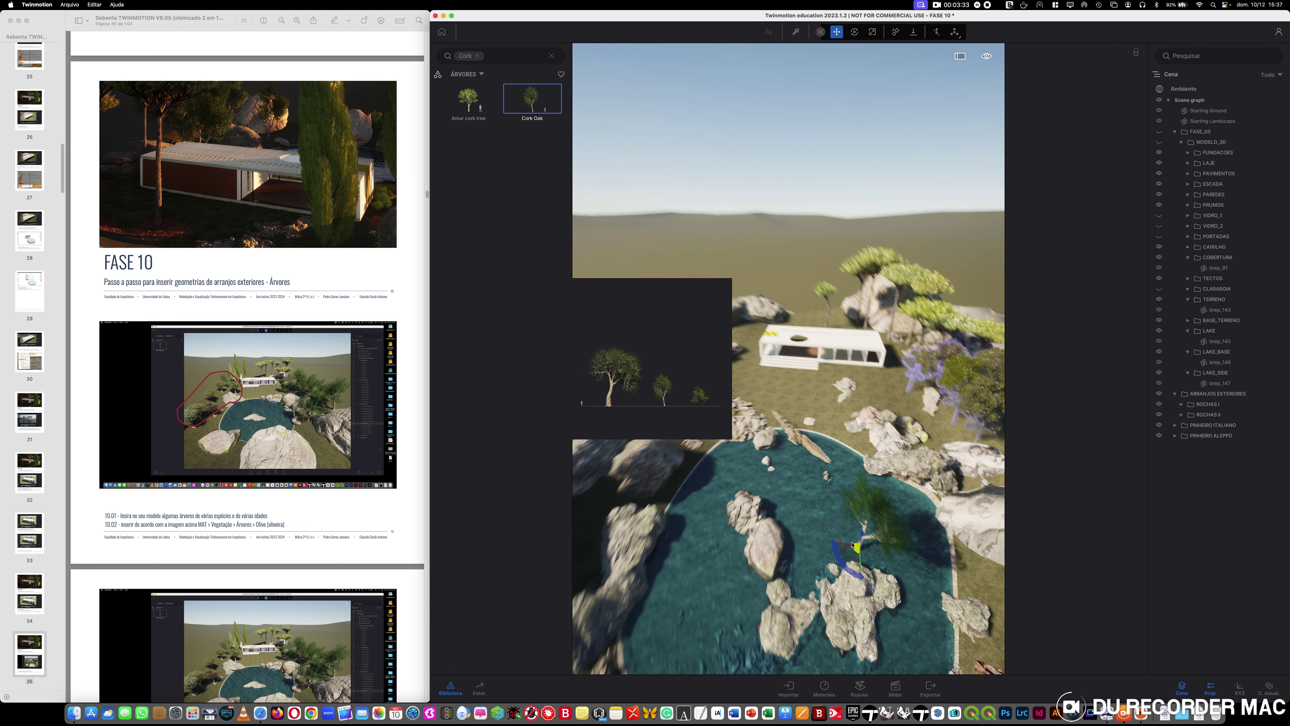
{"action": "scroll", "coordinate": [777, 375], "scroll_direction": "up", "scroll_amount": 5}
{"action": "scroll", "coordinate": [875, 526], "scroll_direction": "down", "scroll_amount": 5}
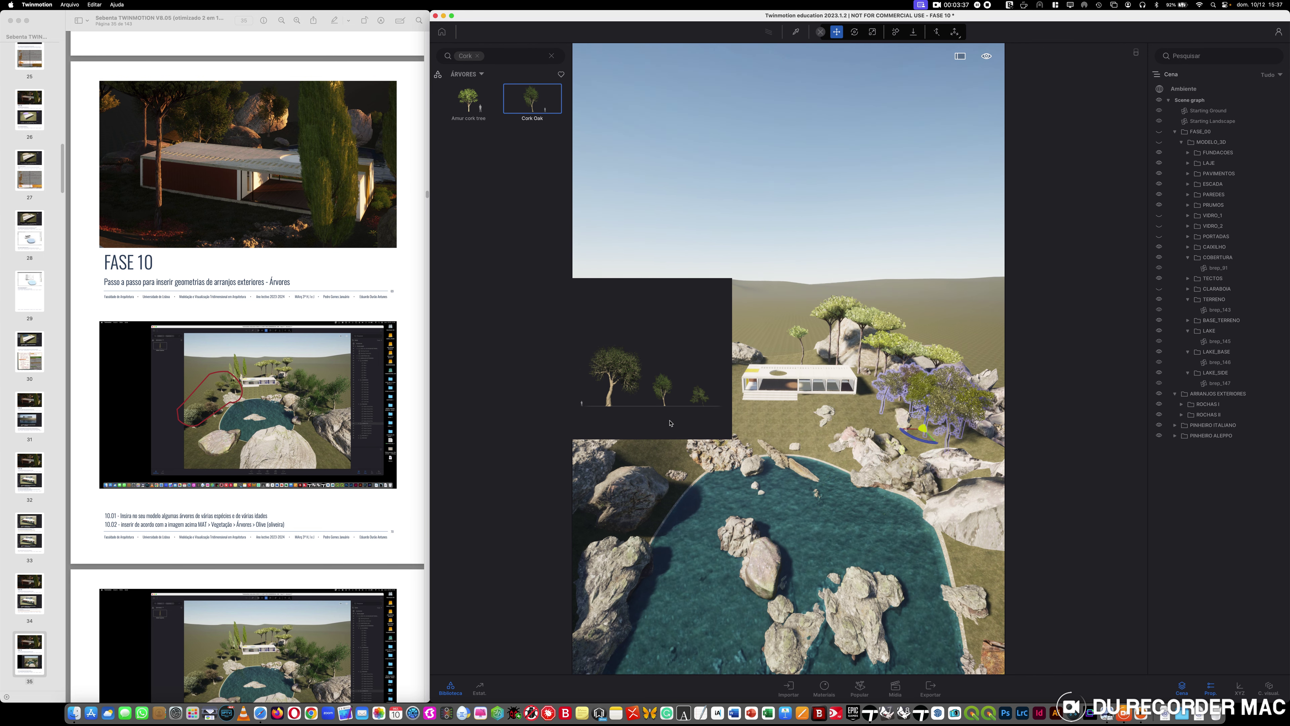
{"action": "left_click", "coordinate": [767, 426]}
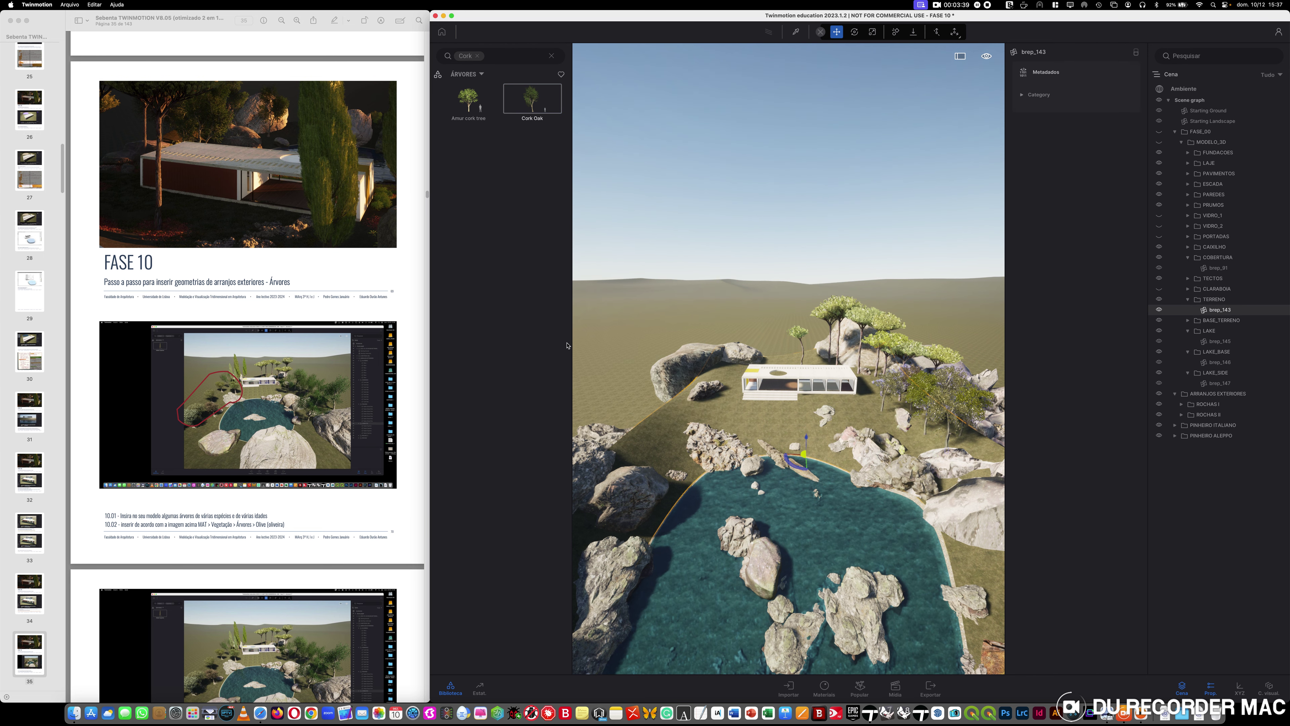
- Place three Cork Oaks among the rocks across the lake from the house and set their ages to about 77%, 90% and 85%
{"action": "middle_click_drag", "start_coordinate": [793, 417], "coordinate": [934, 432], "text": "shift"}
{"action": "right_click_drag", "start_coordinate": [843, 432], "coordinate": [790, 418]}
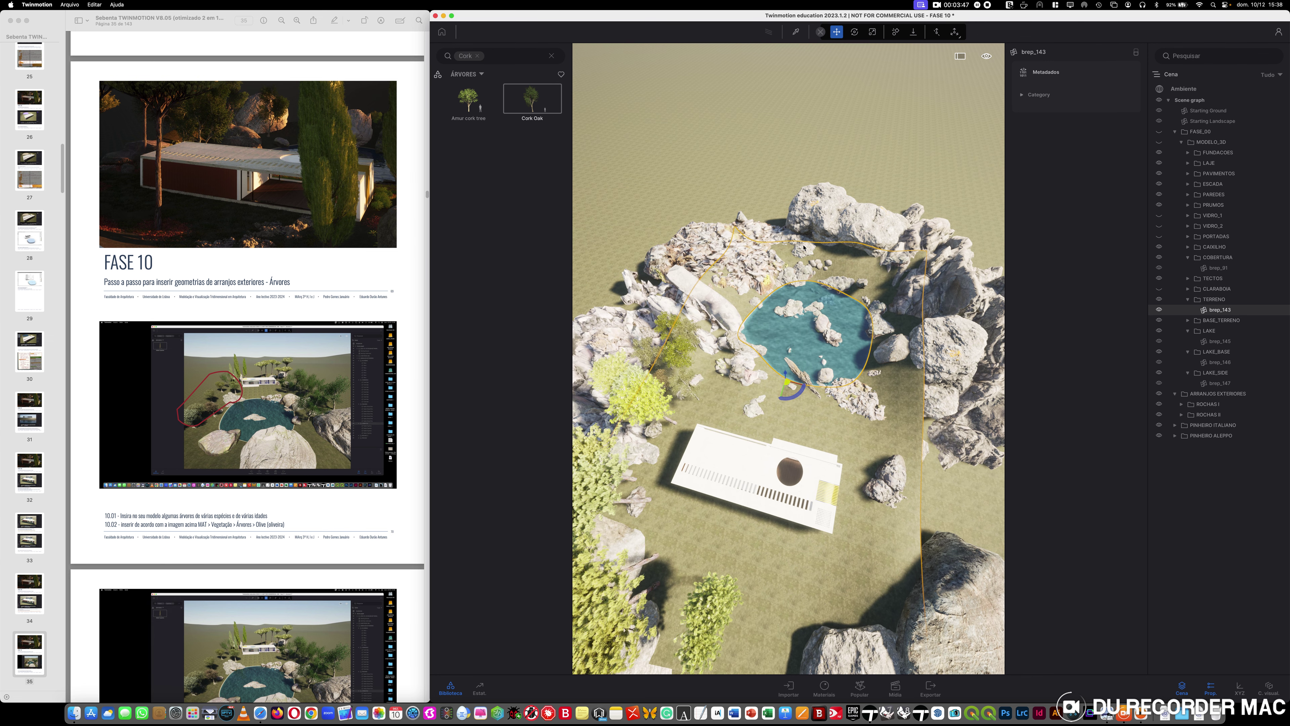
{"action": "scroll", "coordinate": [785, 259], "scroll_direction": "down", "scroll_amount": 1}
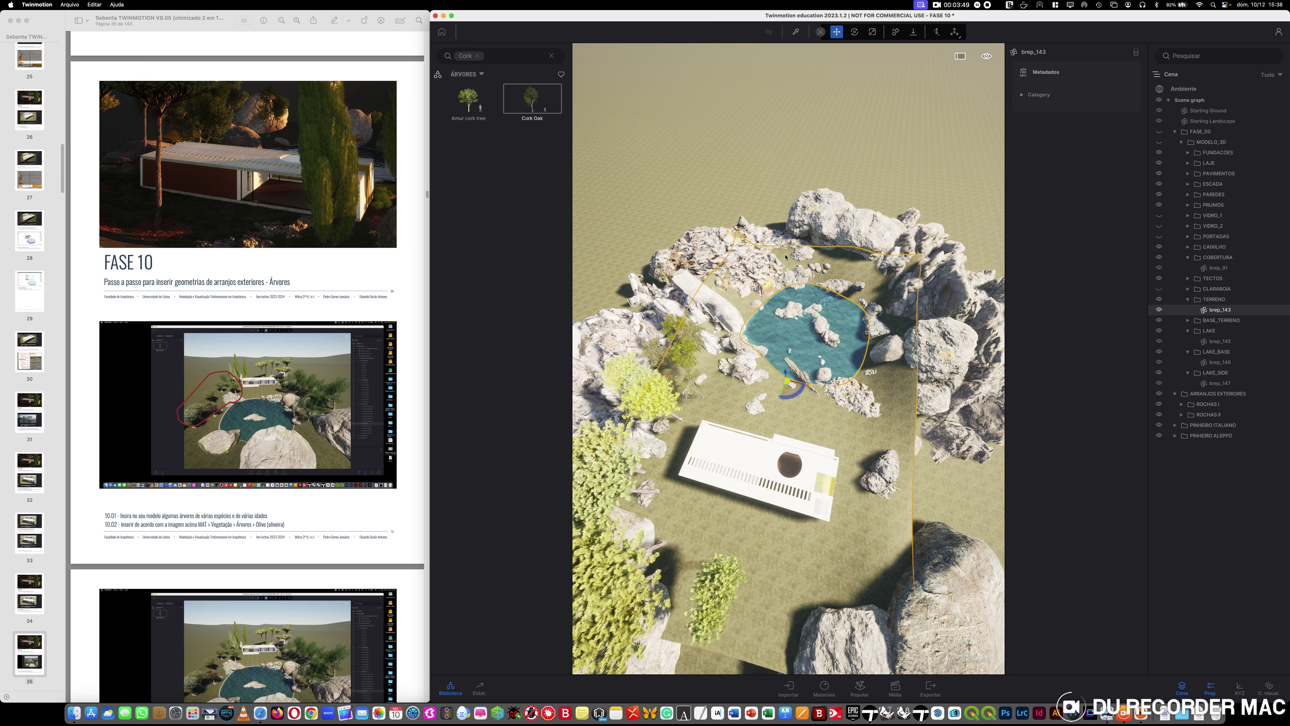
{"action": "mouse_move", "coordinate": [527, 109]}
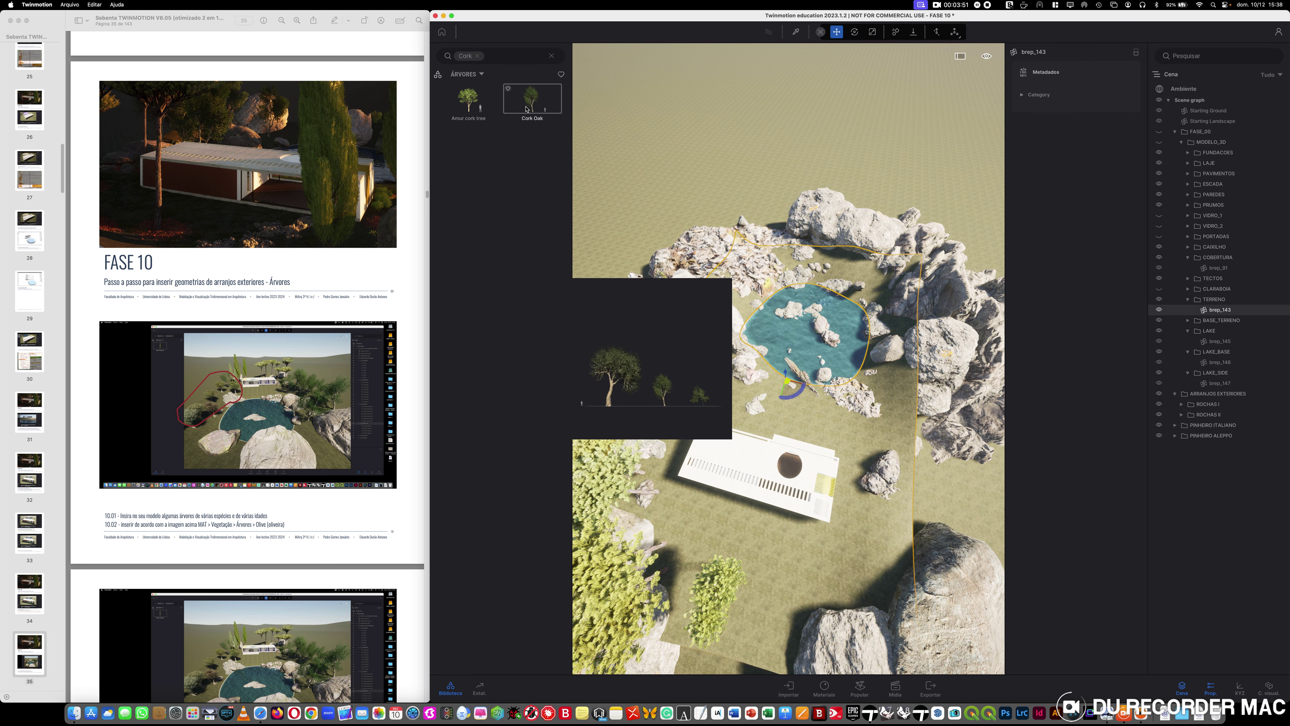
{"action": "left_click_drag", "start_coordinate": [527, 109], "coordinate": [778, 252]}
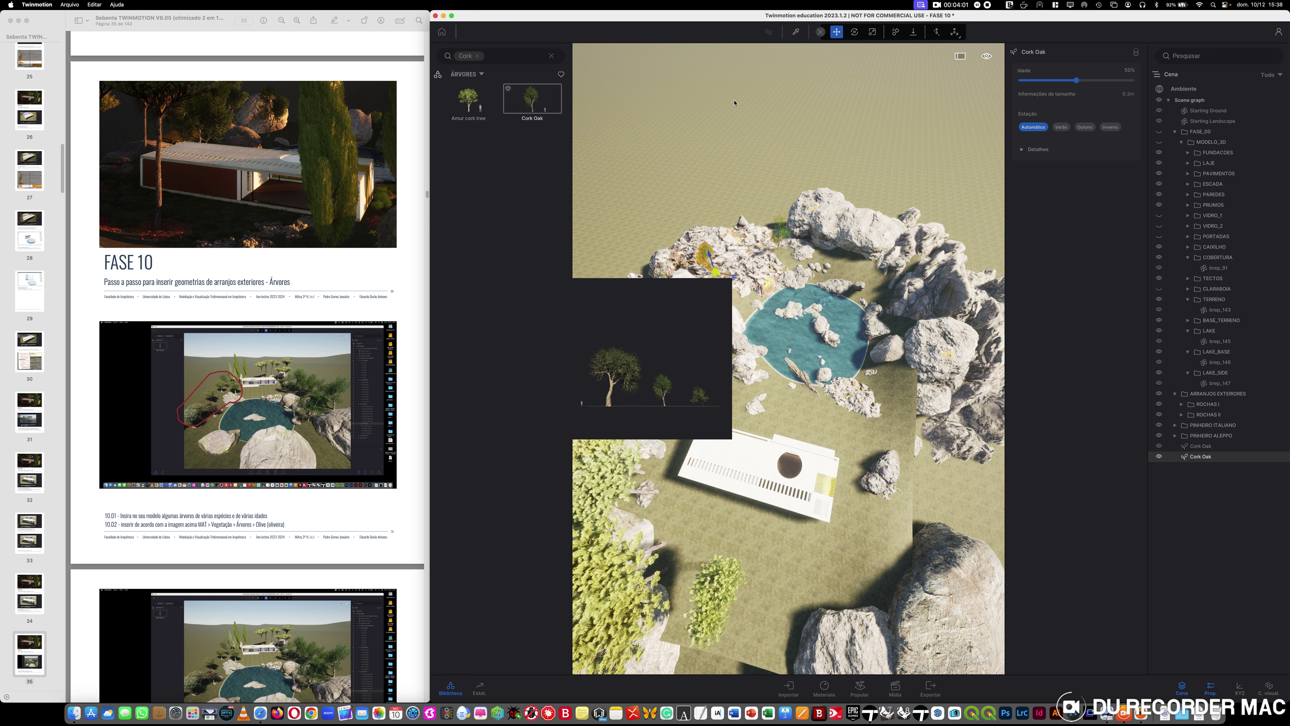
{"action": "left_click_drag", "start_coordinate": [1076, 80], "coordinate": [1105, 81]}
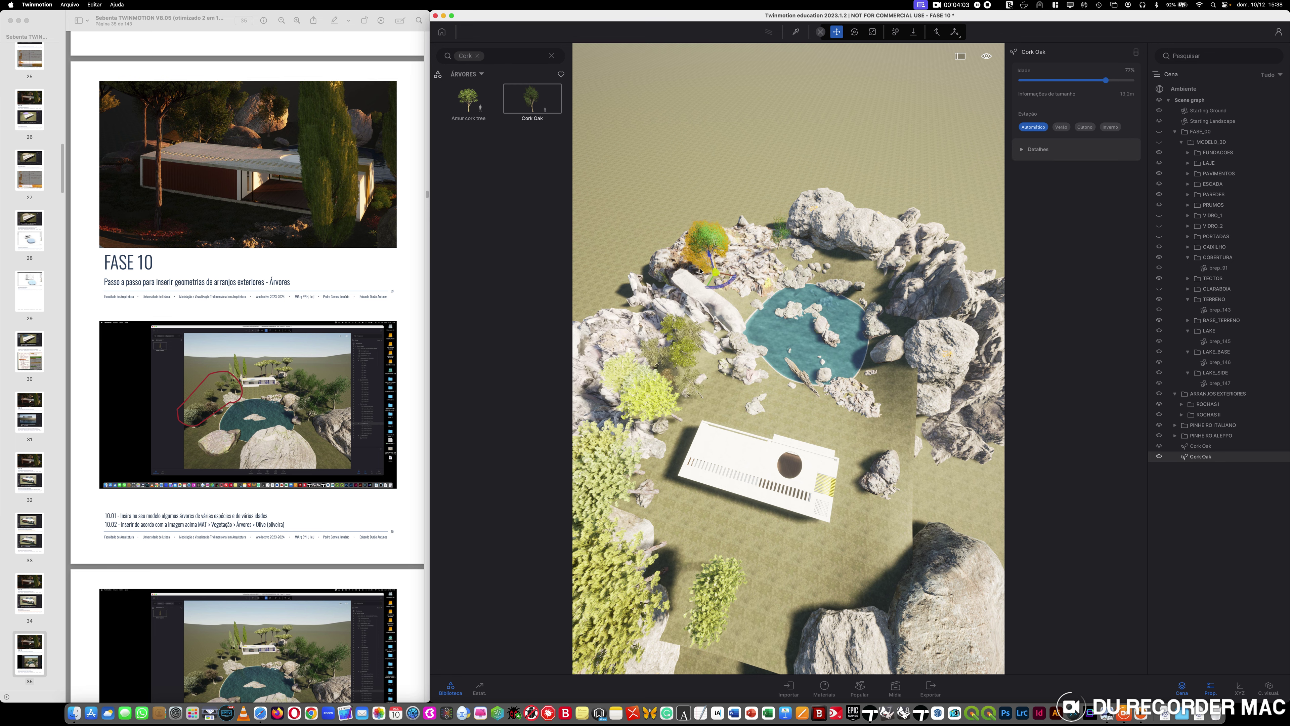
{"action": "left_click", "coordinate": [780, 236]}
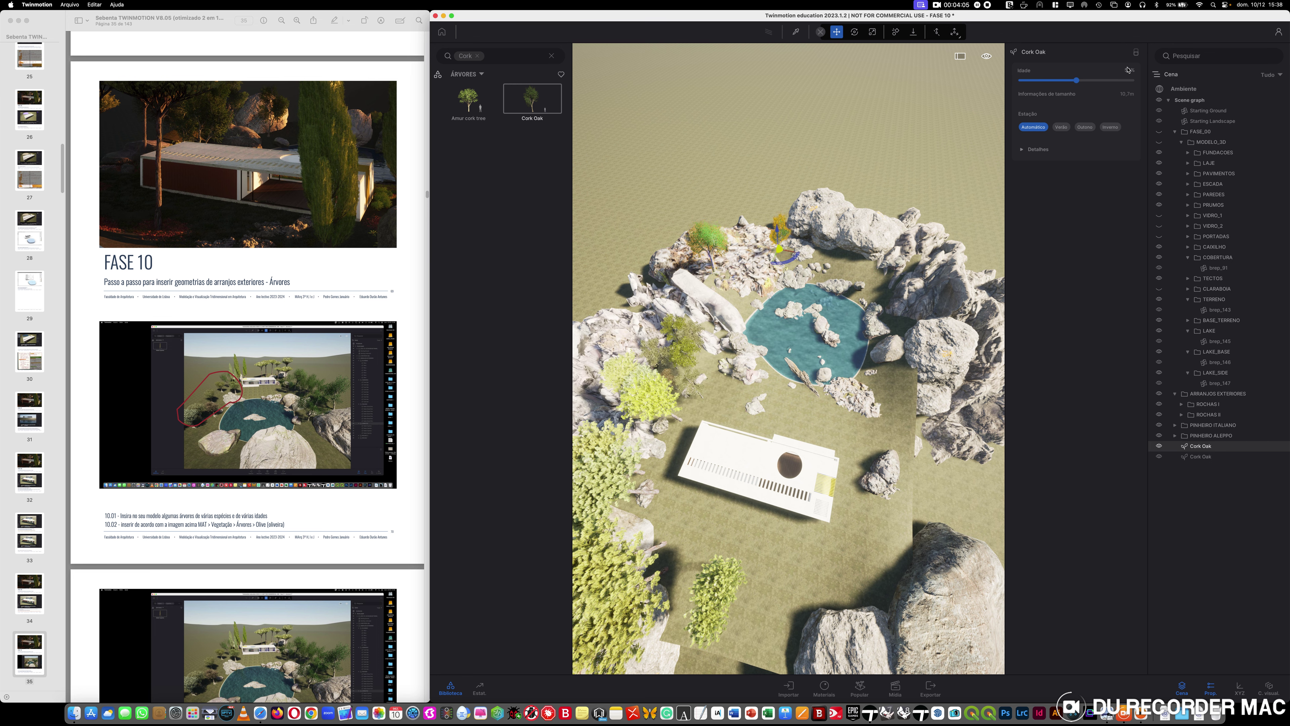
{"action": "left_click_drag", "start_coordinate": [1076, 81], "coordinate": [1121, 81]}
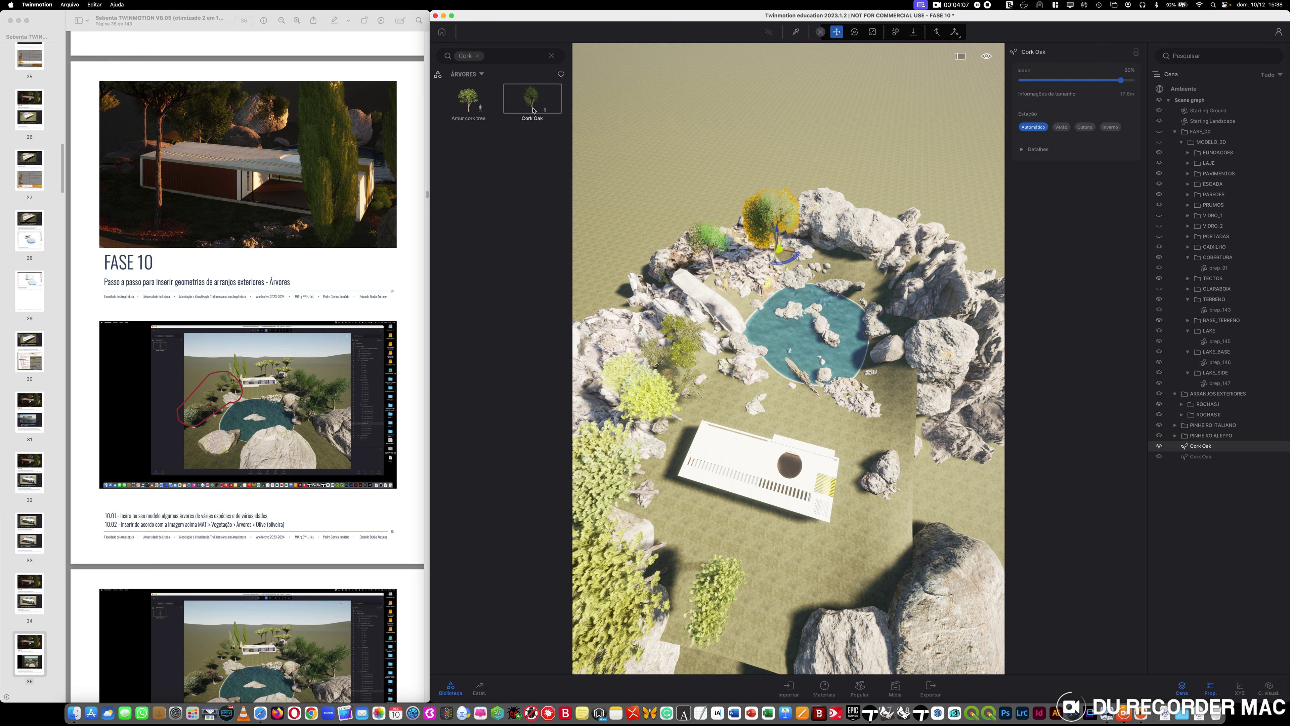
{"action": "left_click_drag", "start_coordinate": [533, 110], "coordinate": [729, 293]}
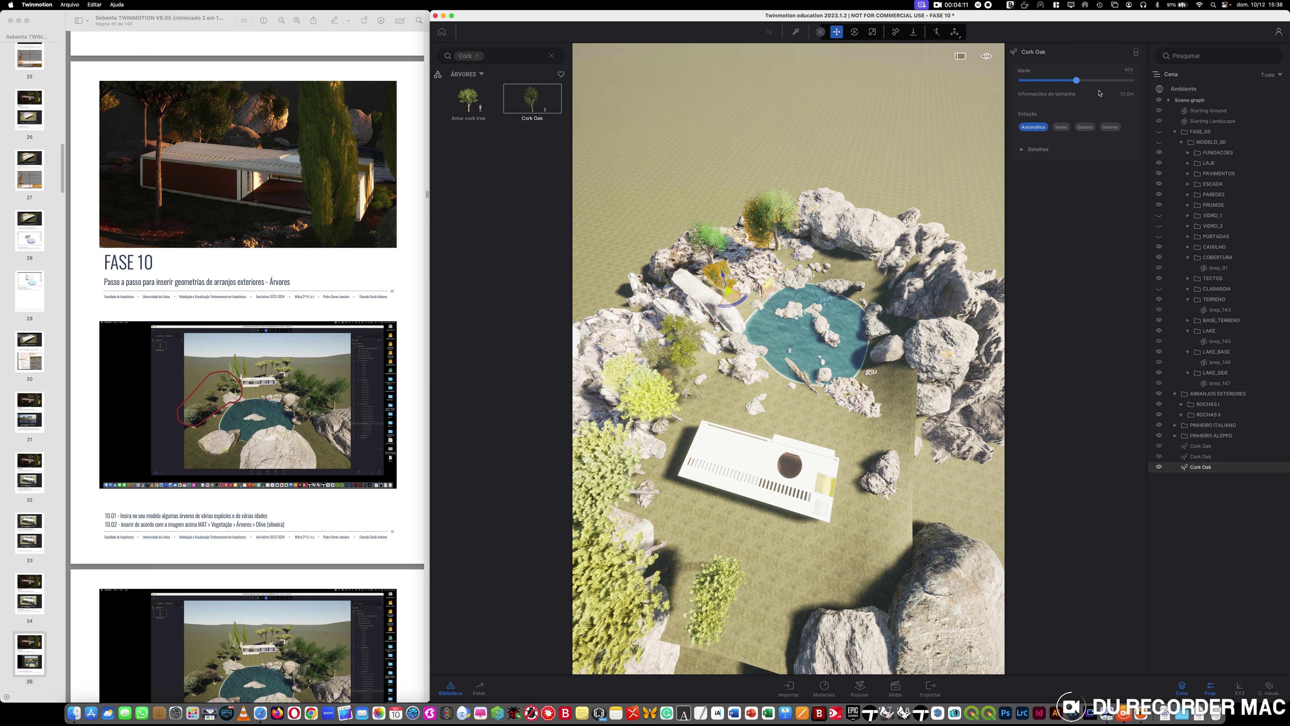
{"action": "left_click_drag", "start_coordinate": [1077, 81], "coordinate": [1114, 80]}
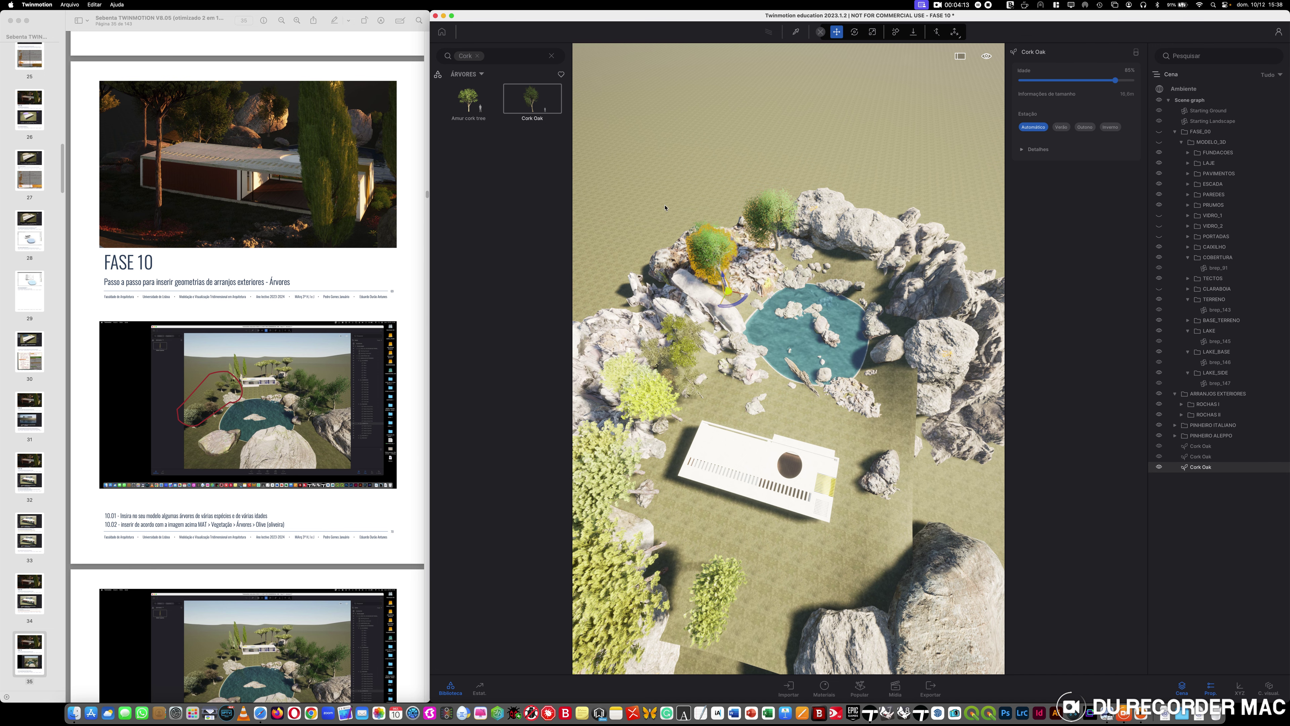
- Add two more Cork Oaks on the lake's far shore, setting the outer one's age to about 83% and the inner one's to 96%
{"action": "left_click_drag", "start_coordinate": [532, 106], "coordinate": [826, 255]}
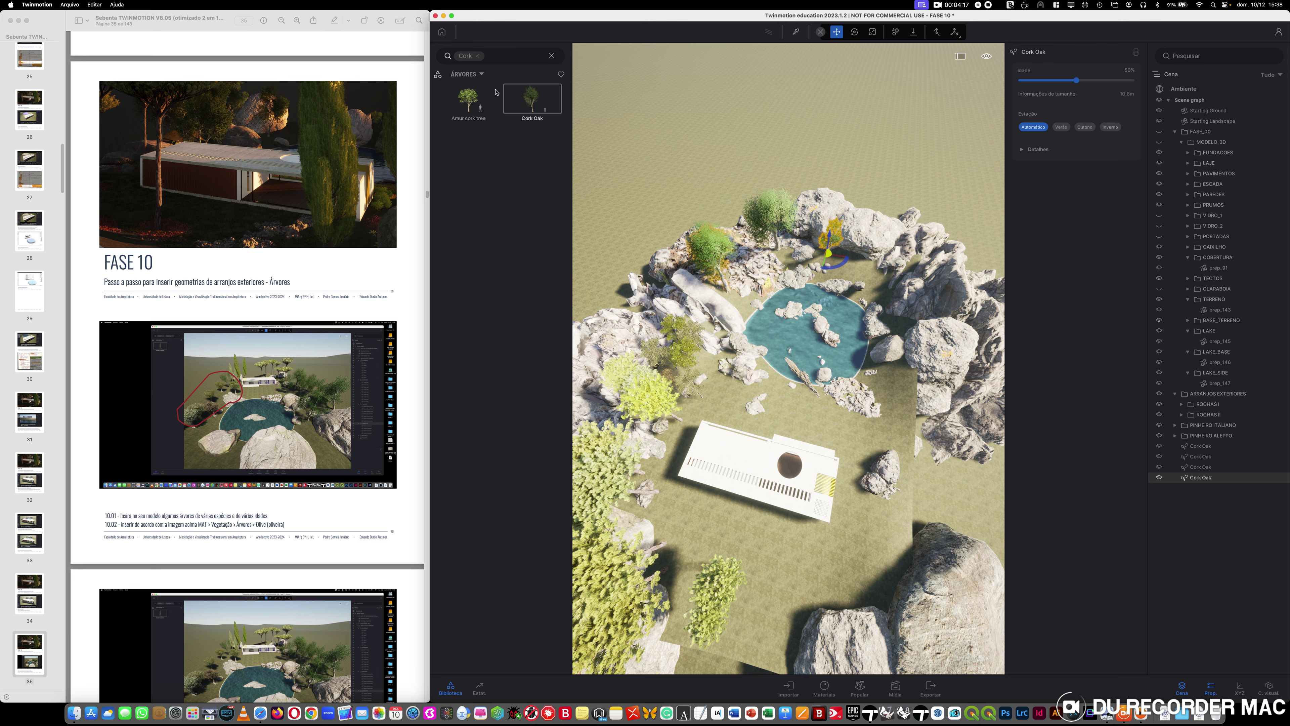
{"action": "mouse_move", "coordinate": [532, 102]}
{"action": "left_click_drag", "start_coordinate": [532, 102], "coordinate": [866, 259]}
{"action": "left_click", "coordinate": [1111, 81]}
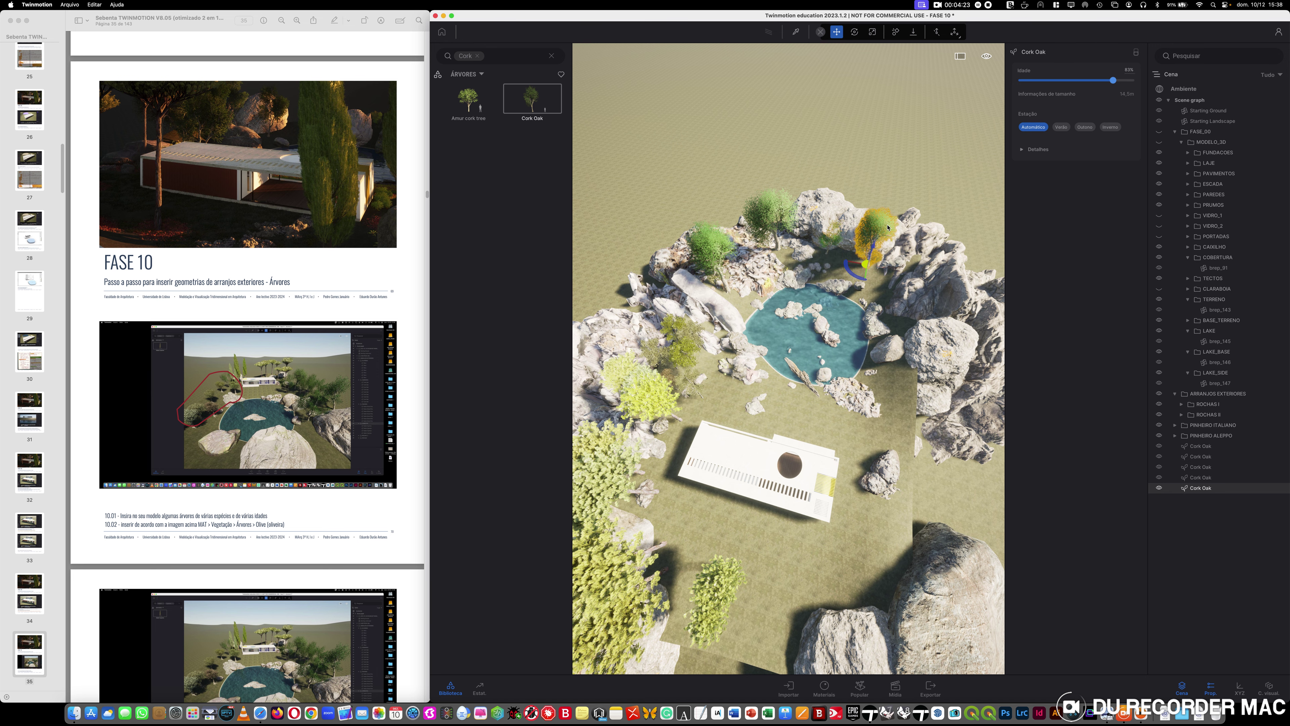
{"action": "left_click", "coordinate": [831, 236]}
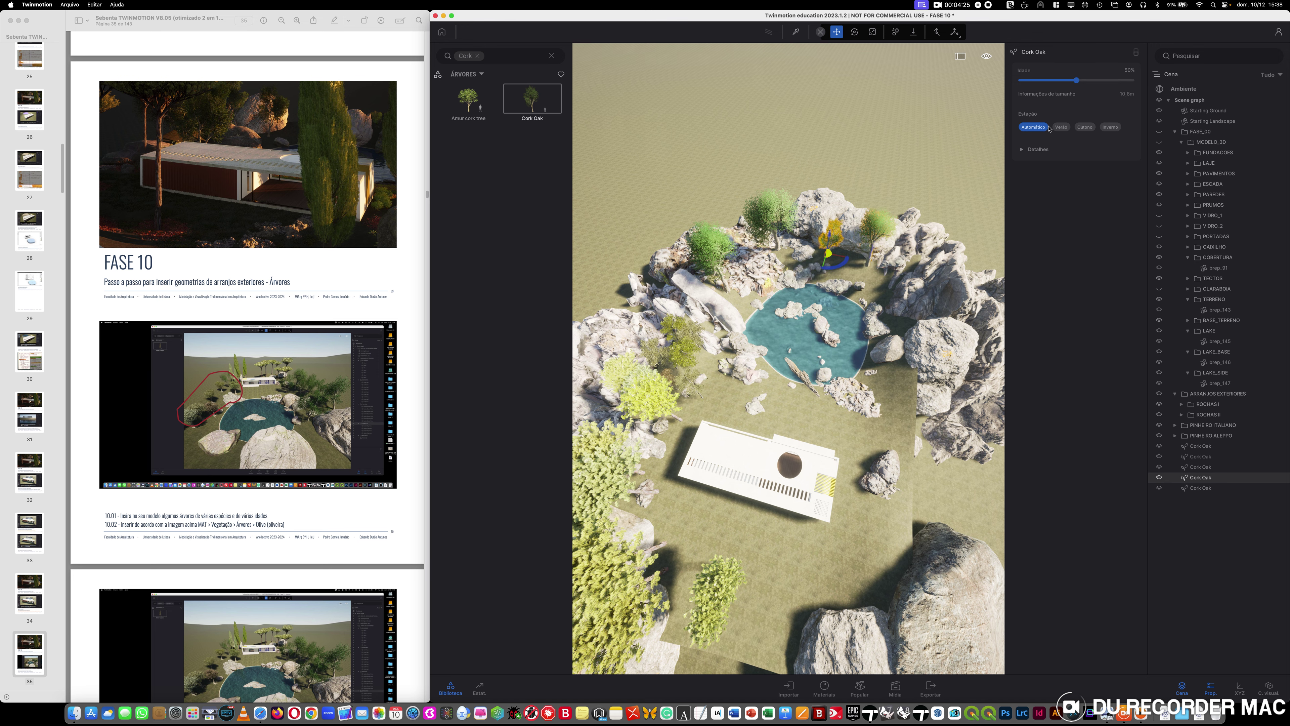
{"action": "left_click", "coordinate": [1129, 80]}
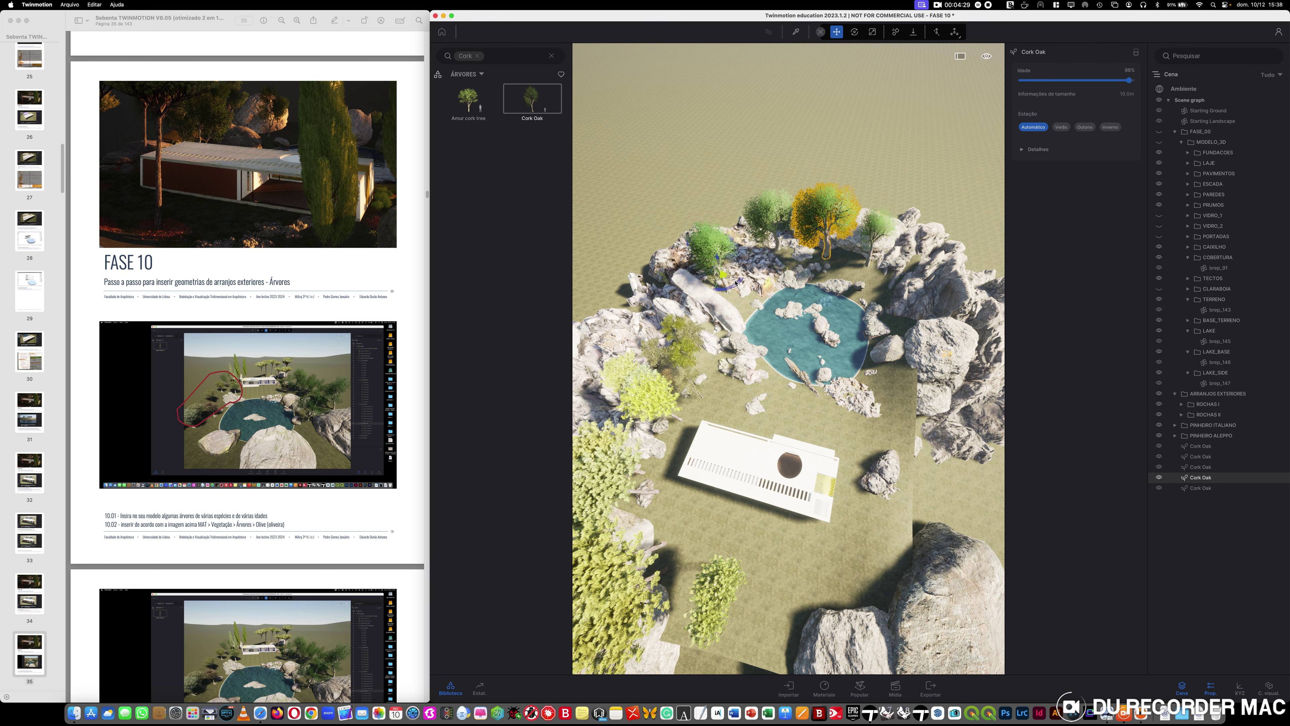
- Place three Cork Oaks along the large rocks flanking the lake, setting the last two trees' ages to about 84% and 67%
{"action": "left_click_drag", "start_coordinate": [887, 283], "coordinate": [910, 244], "text": "shift"}
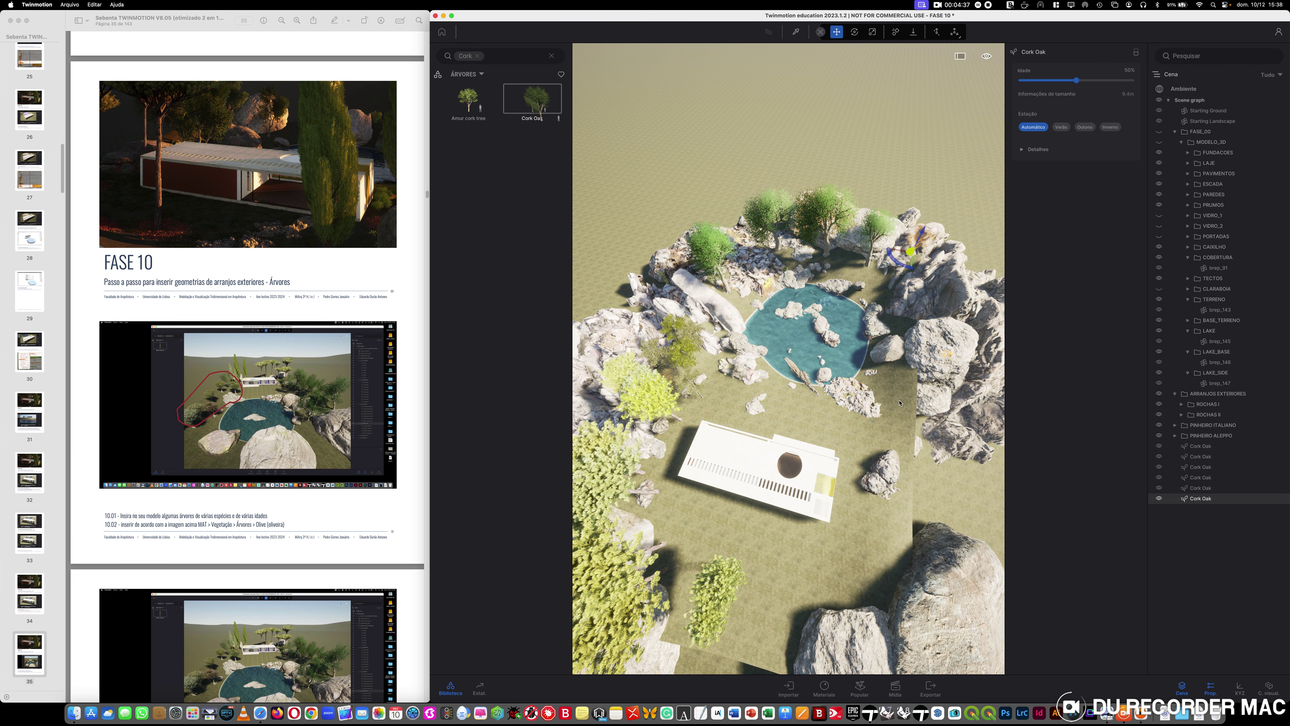
{"action": "left_click_drag", "start_coordinate": [532, 99], "coordinate": [906, 312]}
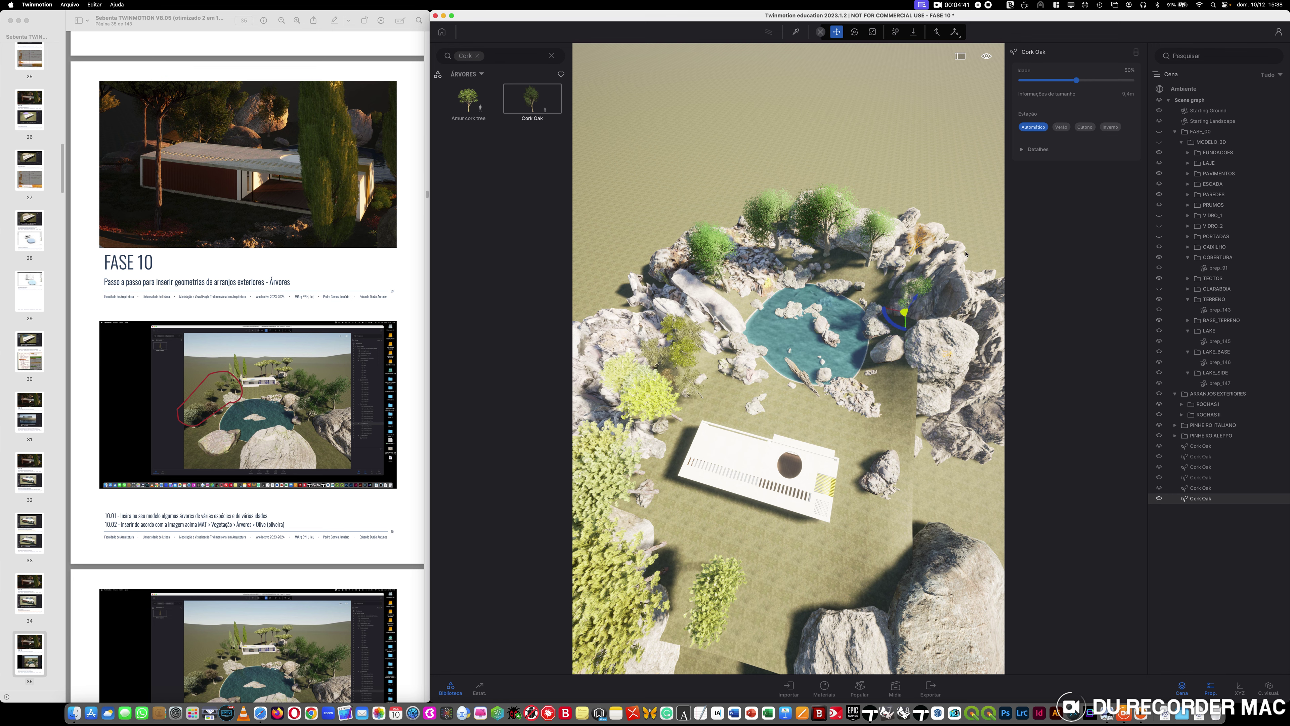
{"action": "left_click_drag", "start_coordinate": [1076, 80], "coordinate": [1114, 81]}
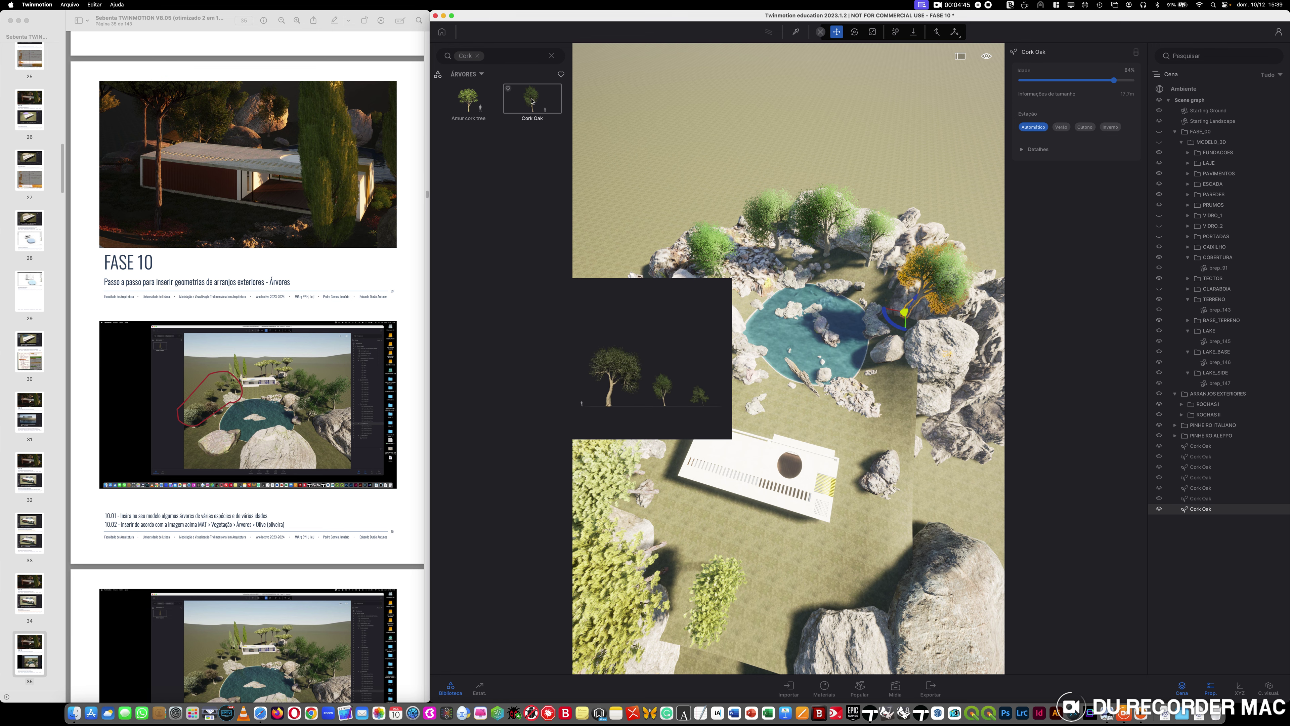
{"action": "left_click_drag", "start_coordinate": [532, 99], "coordinate": [914, 374]}
{"action": "left_click", "coordinate": [914, 374]}
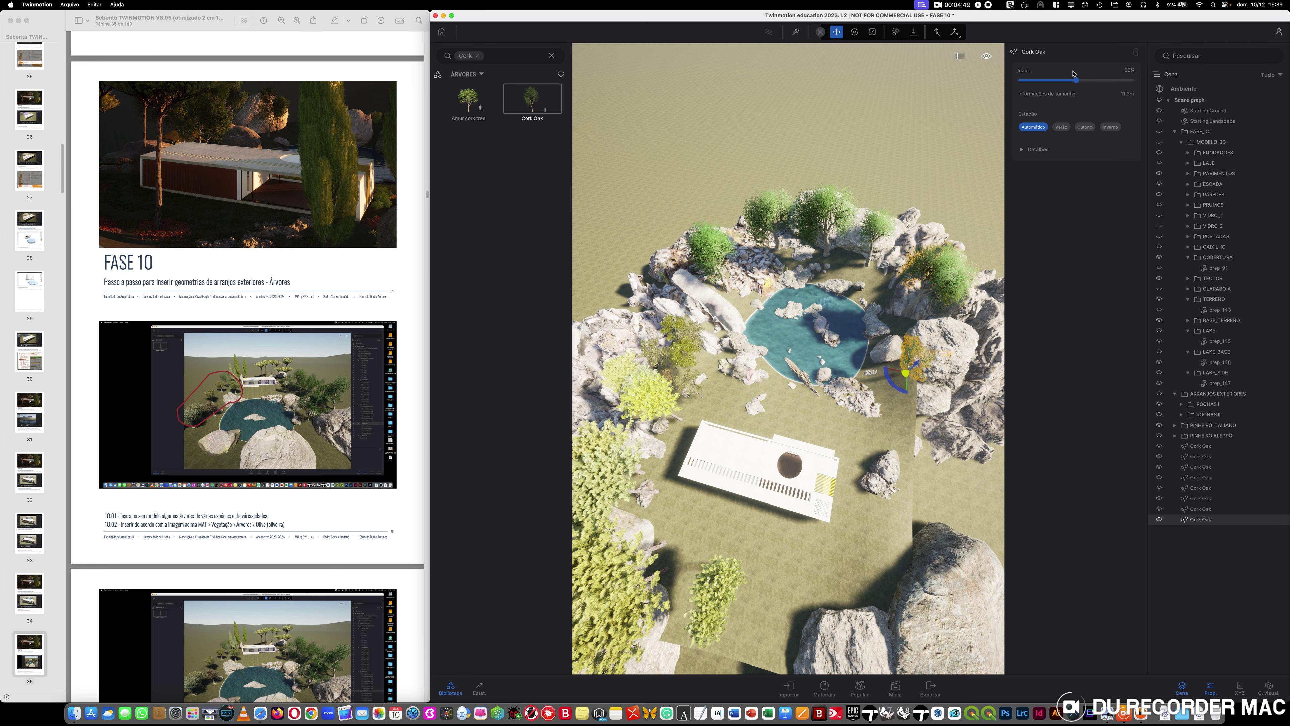
{"action": "left_click_drag", "start_coordinate": [1074, 79], "coordinate": [1094, 80]}
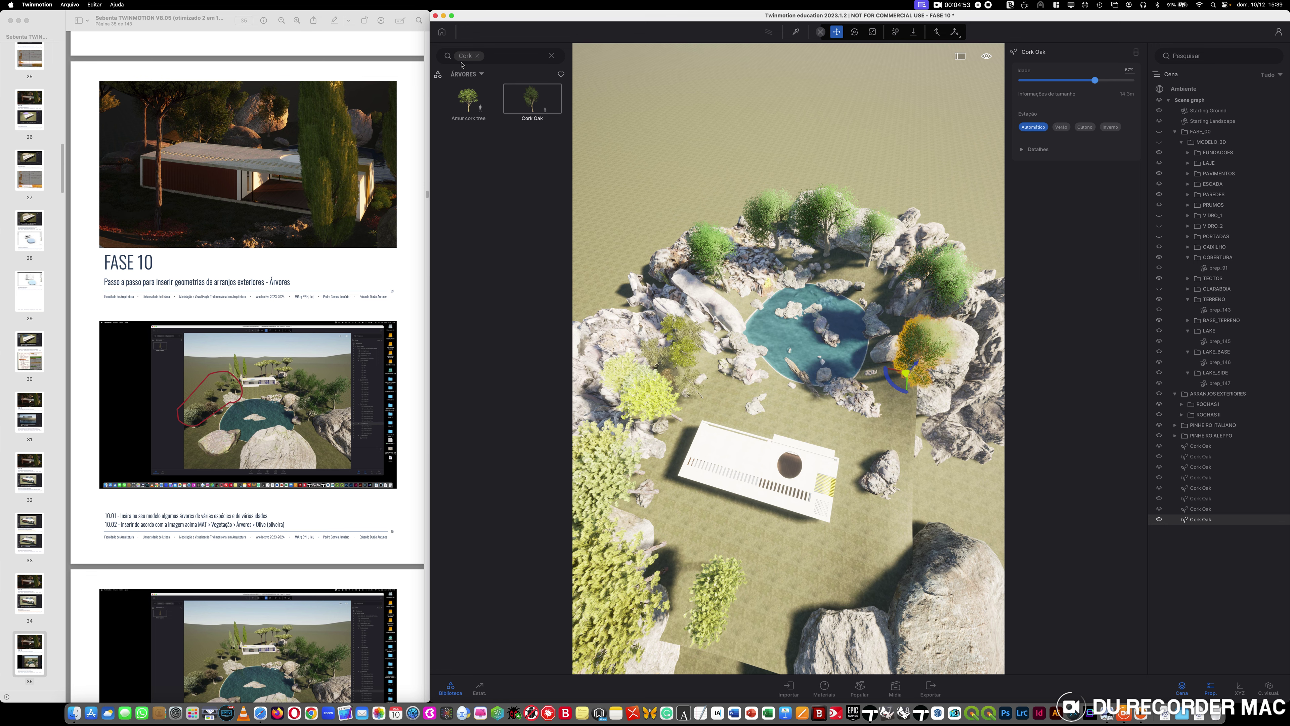
- Place two more Cork Oaks on the grass at the lake's far edge and set the second one's age to about 87%
{"action": "left_click_drag", "start_coordinate": [524, 90], "coordinate": [876, 280]}
{"action": "left_click", "coordinate": [876, 279]}
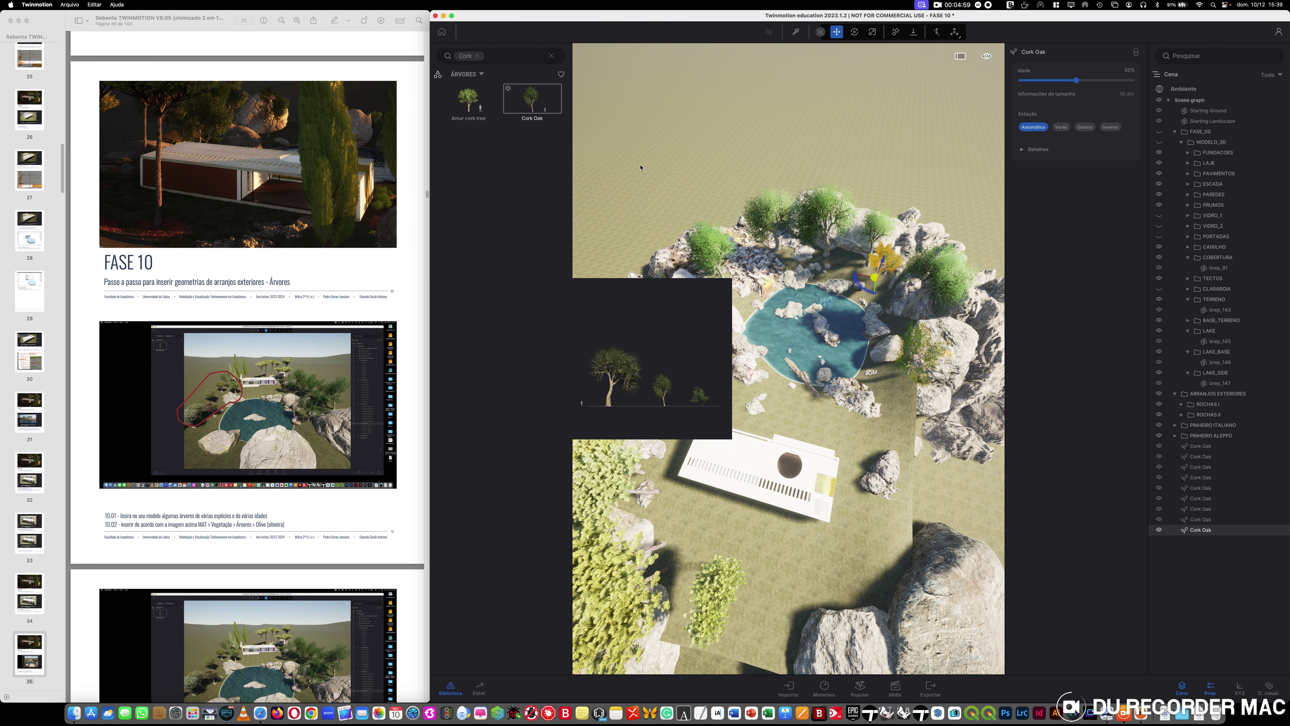
{"action": "left_click_drag", "start_coordinate": [513, 102], "coordinate": [827, 267]}
{"action": "left_click", "coordinate": [827, 267]}
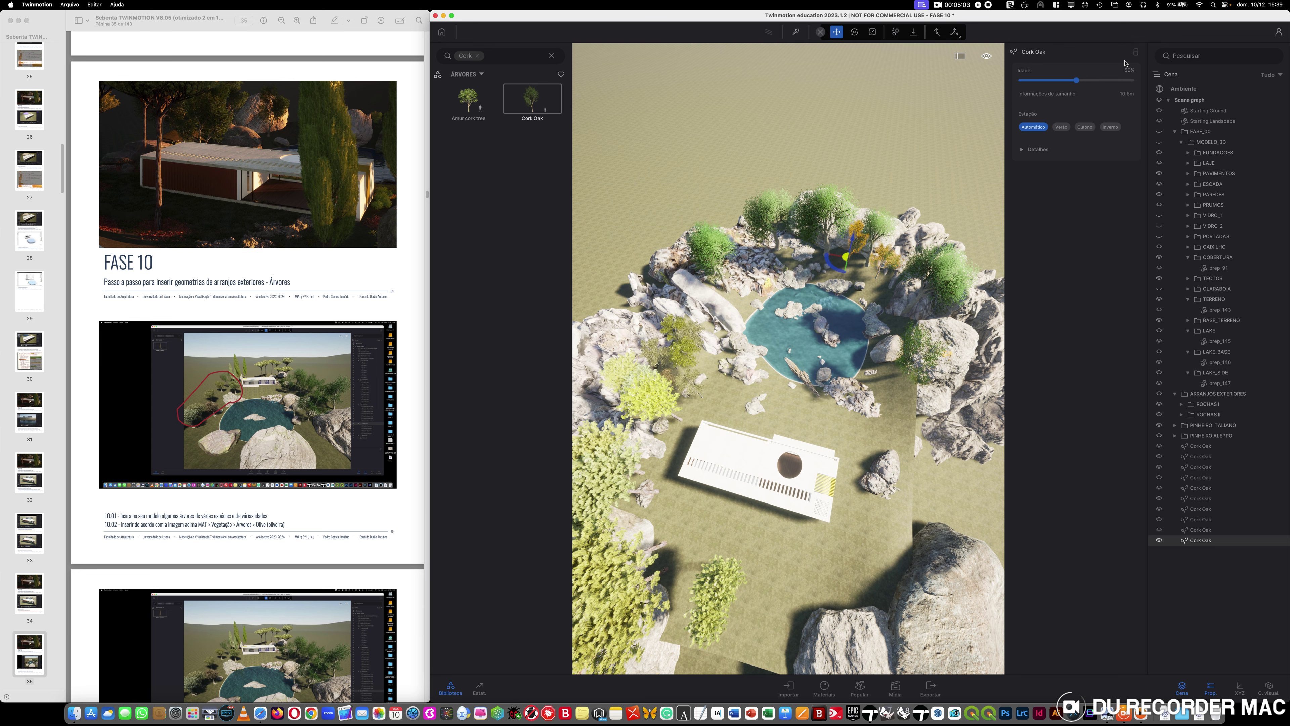
{"action": "left_click_drag", "start_coordinate": [1076, 80], "coordinate": [1117, 82]}
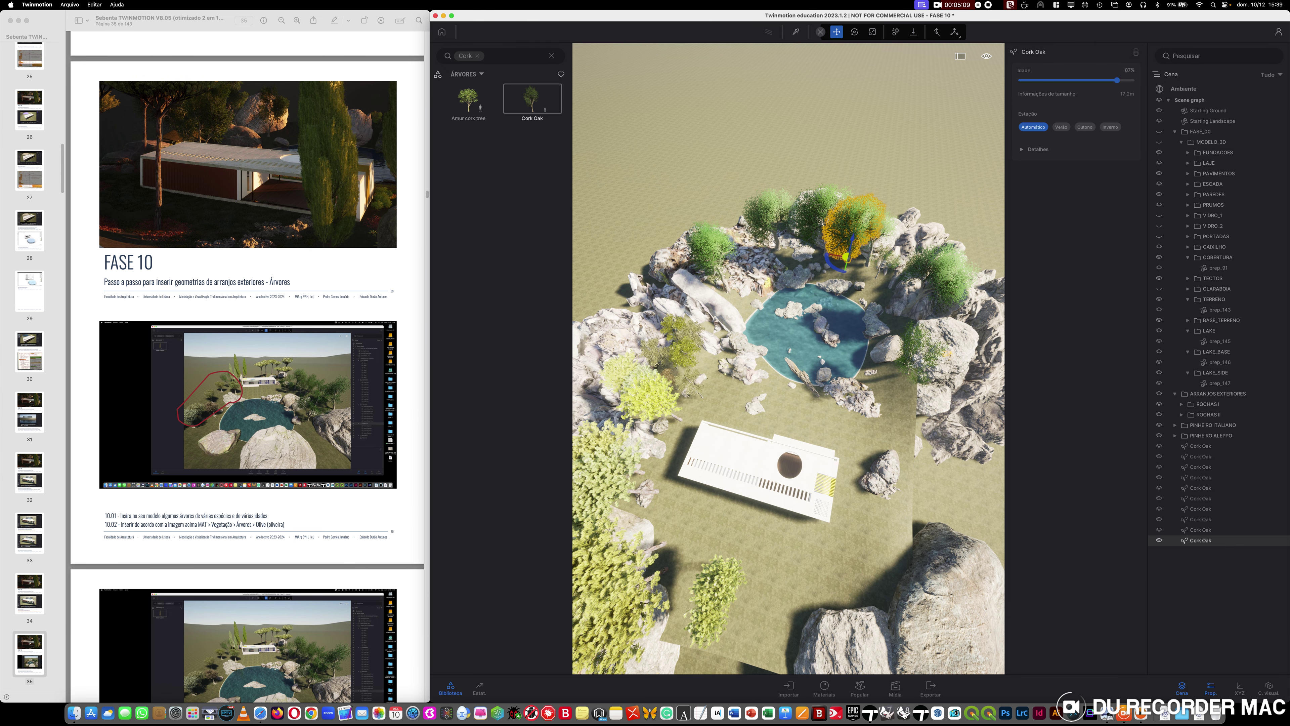
- Start painting foliage onto surfaces and load the Cork Oak as the model to paint with
{"action": "middle_click_drag", "start_coordinate": [788, 465], "coordinate": [786, 399], "text": "shift"}
{"action": "middle_click_drag", "start_coordinate": [824, 504], "coordinate": [826, 462], "text": "shift"}
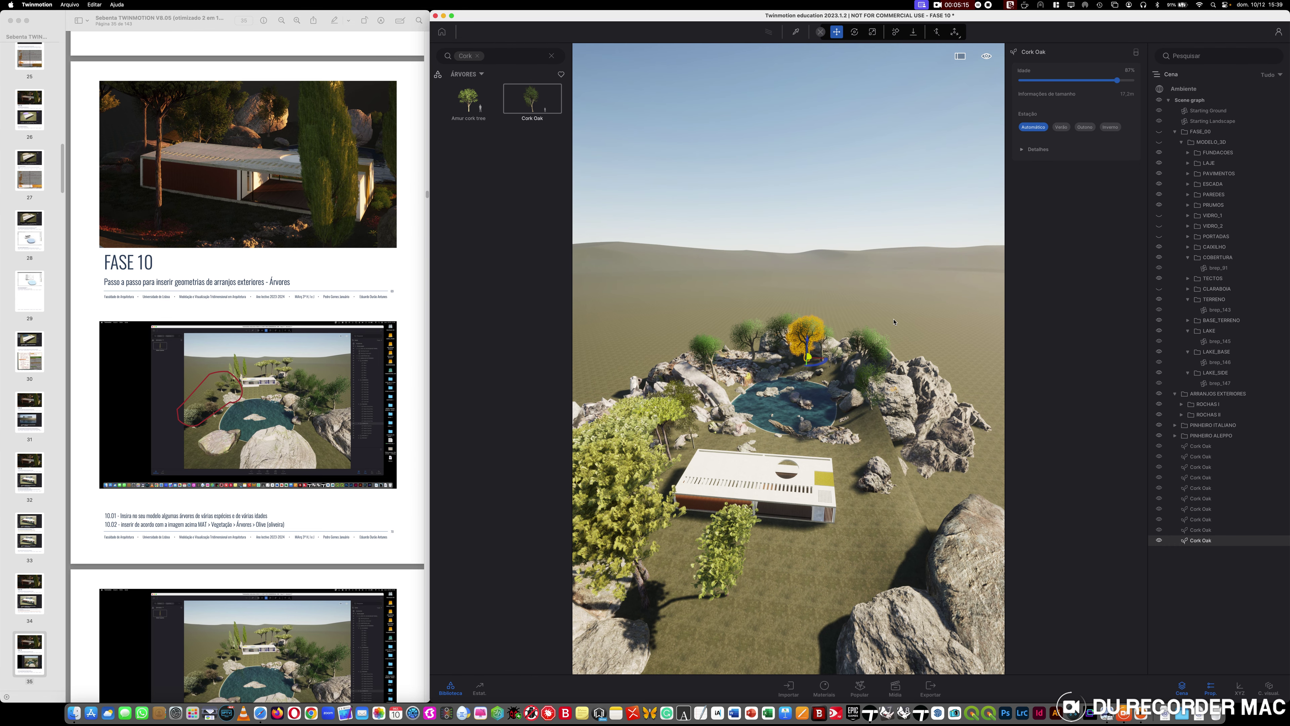
{"action": "left_click", "coordinate": [676, 282]}
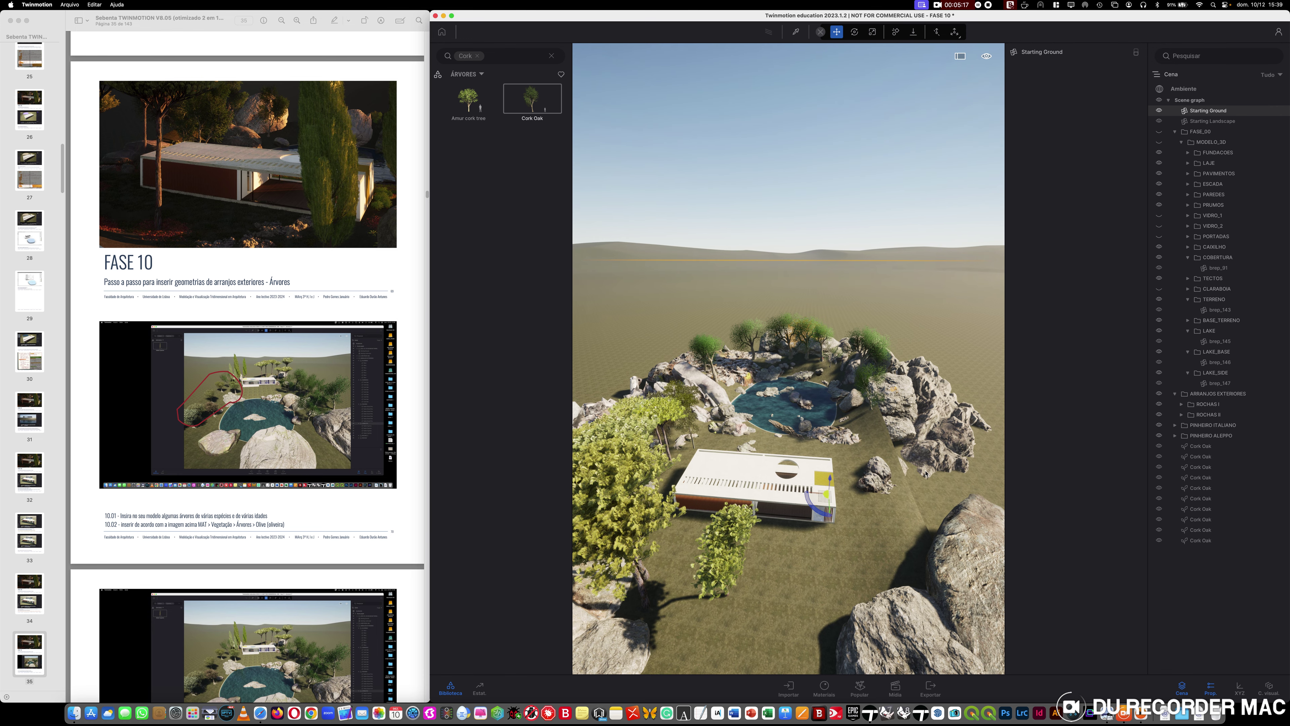
{"action": "middle_click_drag", "start_coordinate": [808, 447], "coordinate": [807, 569], "text": "shift"}
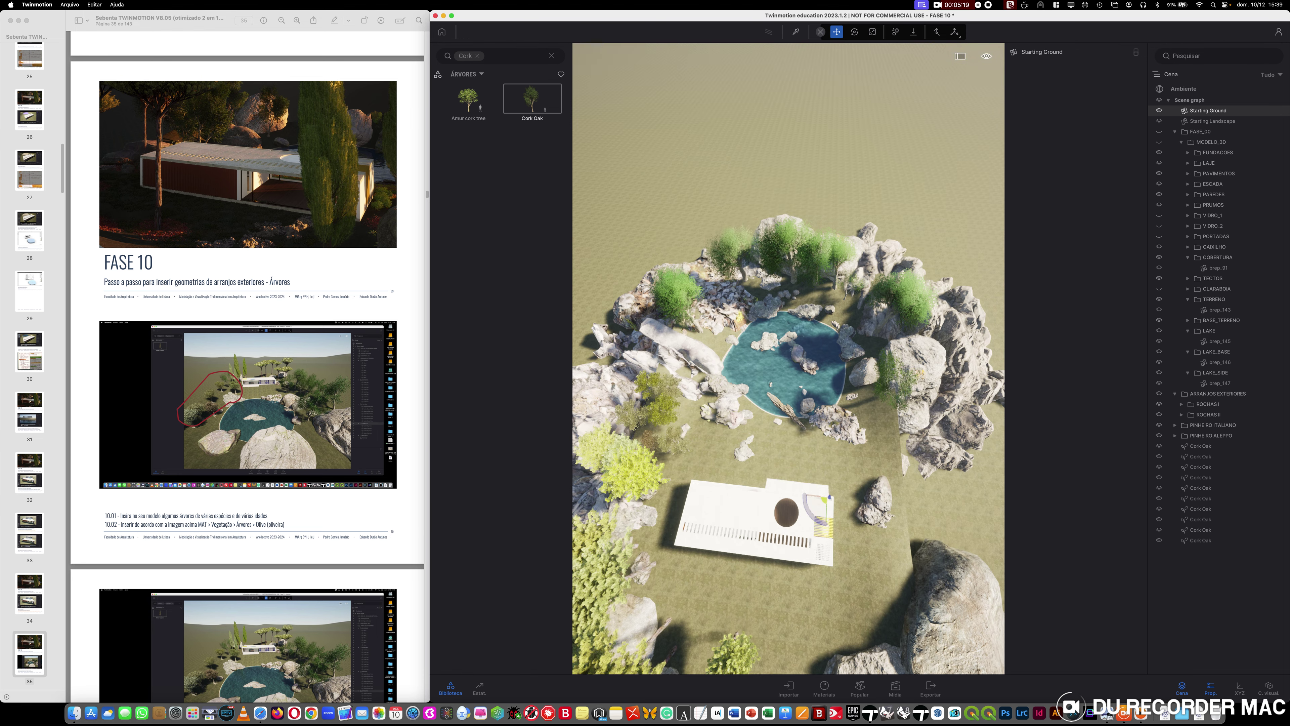
{"action": "left_click", "coordinate": [861, 693]}
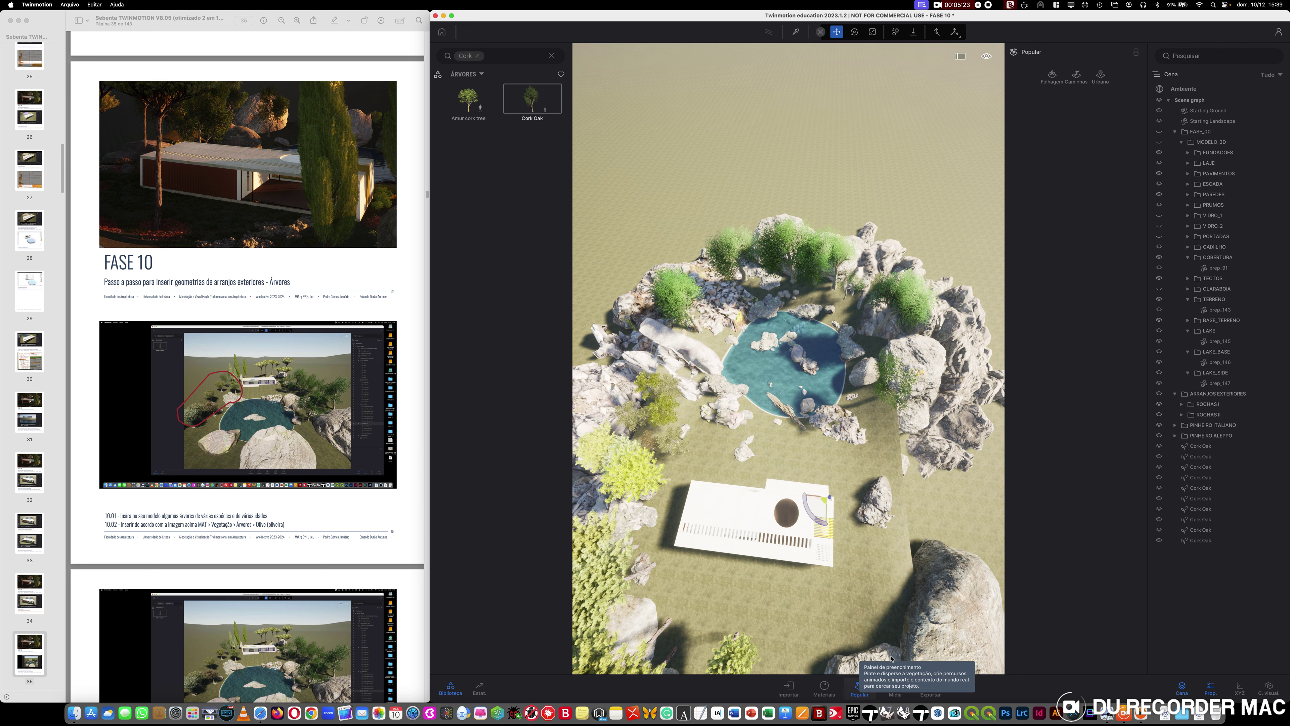
{"action": "left_click", "coordinate": [1051, 74]}
{"action": "left_click", "coordinate": [1064, 109]}
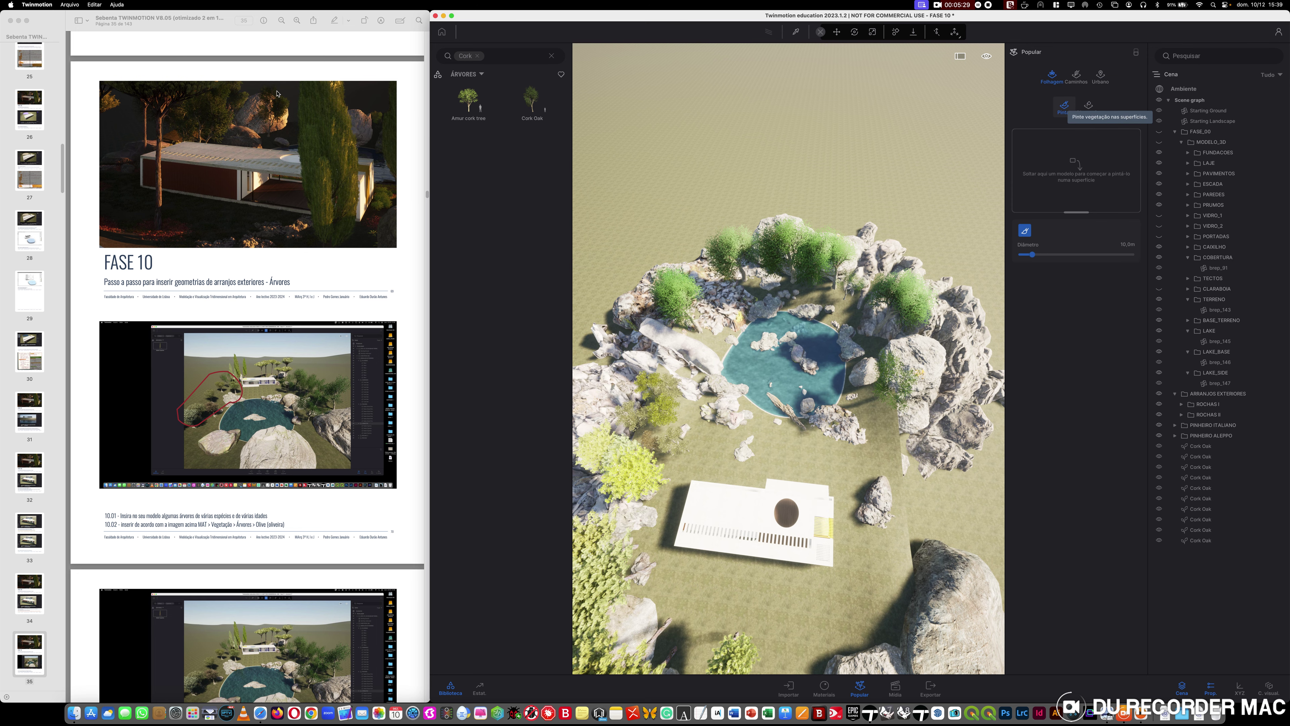
{"action": "mouse_move", "coordinate": [532, 102]}
{"action": "left_mouse_down"}
{"action": "mouse_move", "coordinate": [622, 374]}
{"action": "mouse_move", "coordinate": [1016, 229]}
{"action": "mouse_move", "coordinate": [1067, 185]}
{"action": "left_mouse_up"}
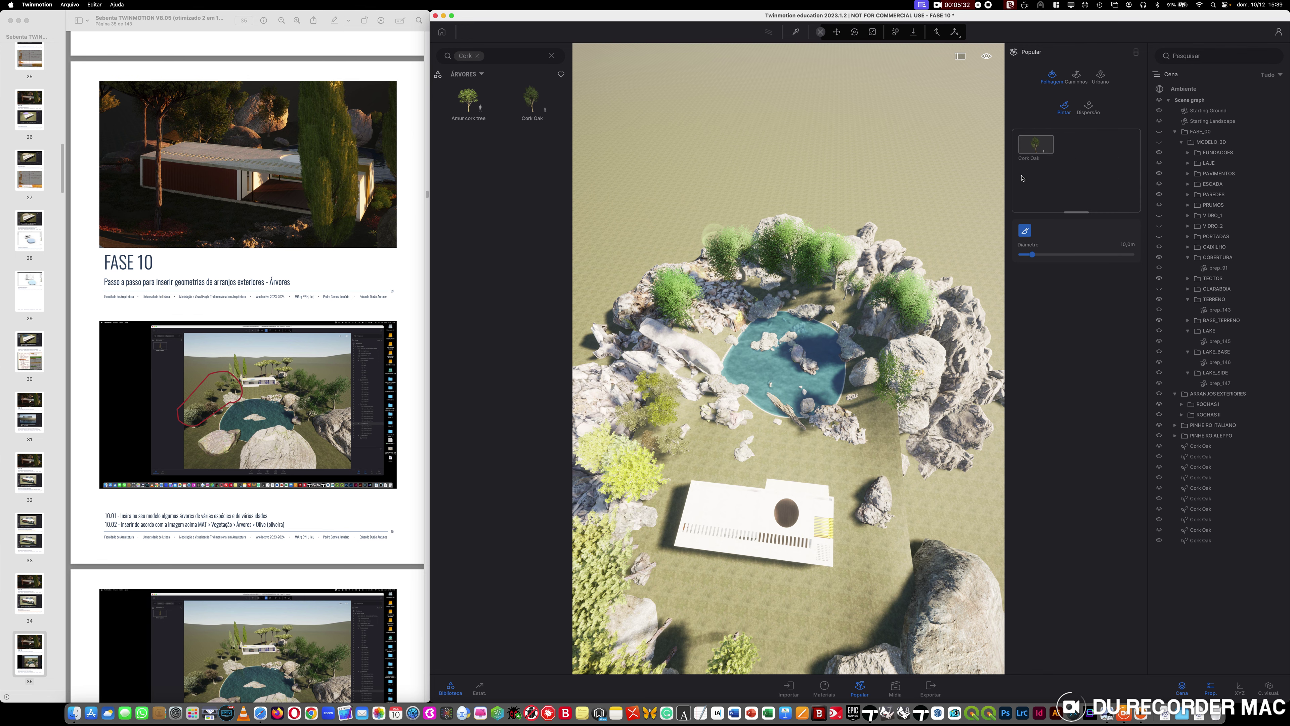
- Set both the density and the age of the painted Cork Oak to about 83%
{"action": "left_click", "coordinate": [1049, 151]}
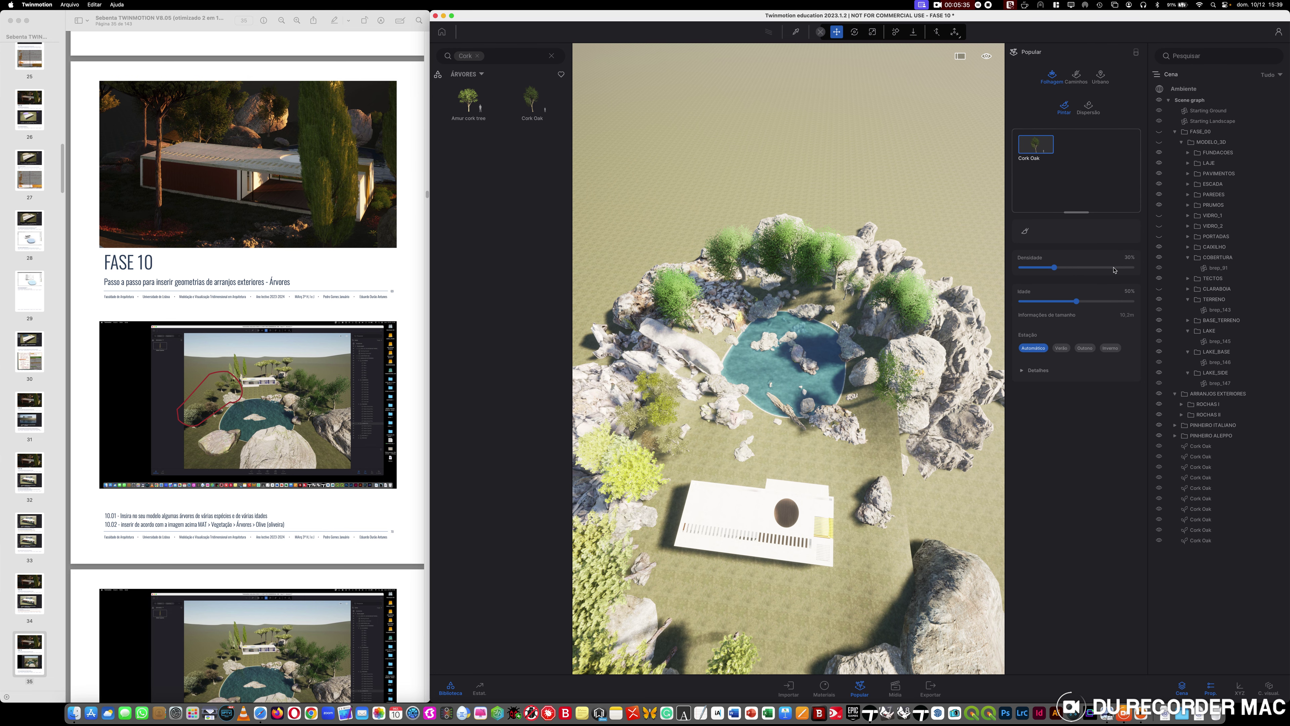
{"action": "left_click", "coordinate": [1113, 267]}
{"action": "left_click_drag", "start_coordinate": [1077, 301], "coordinate": [1112, 302]}
{"action": "left_click", "coordinate": [1036, 370]}
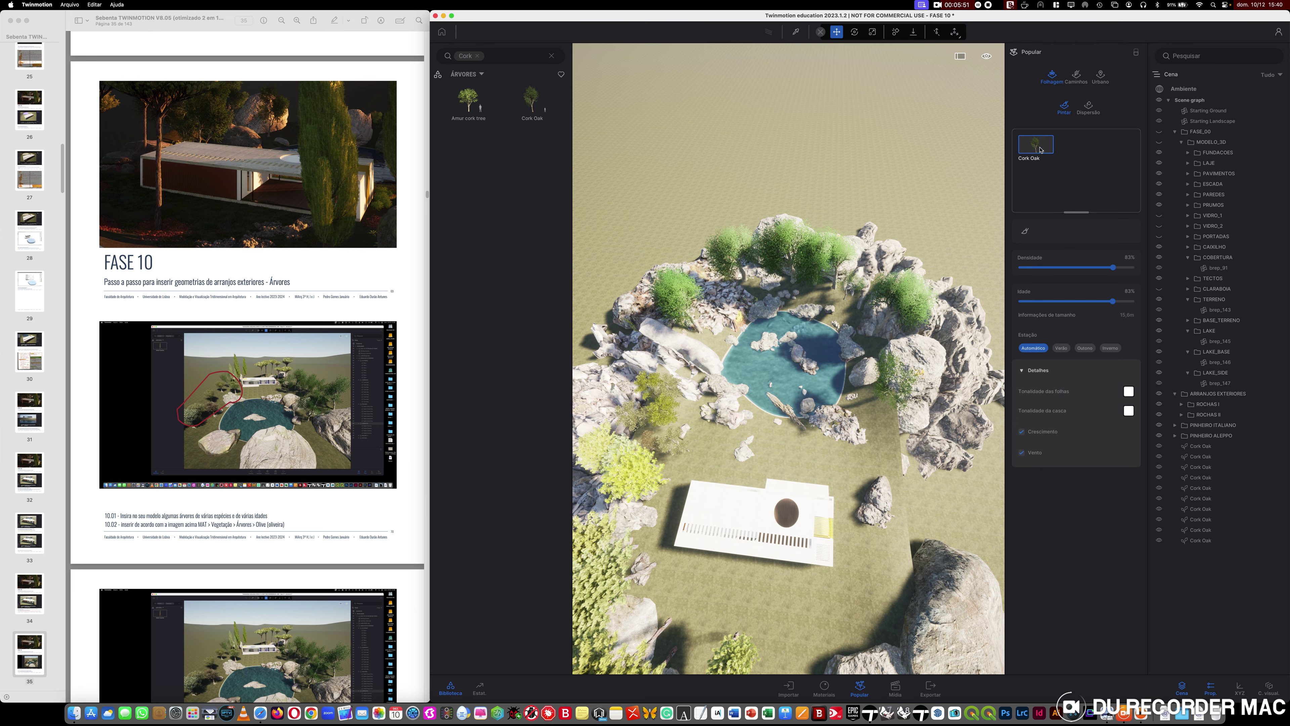
- Set the painting brush diameter to about 44 m and paint a Cork Oak forest on the open ground behind the lake's rocks
{"action": "left_click", "coordinate": [1025, 231]}
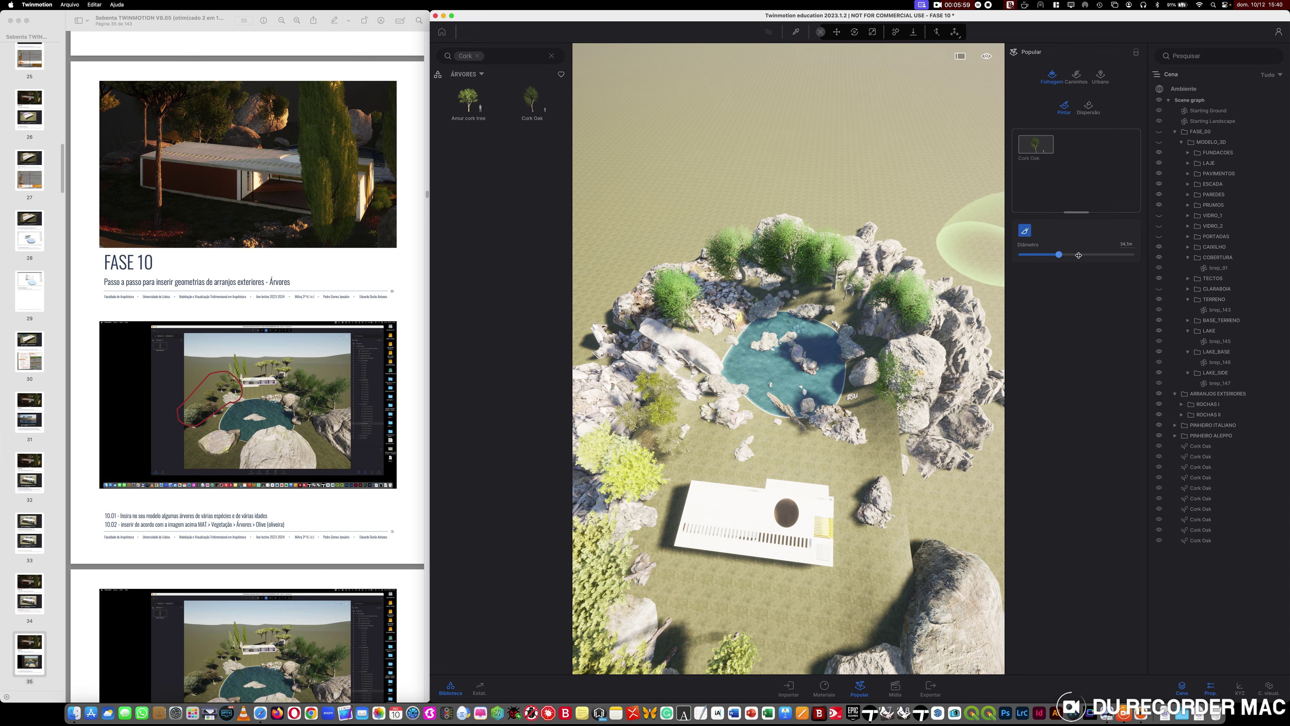
{"action": "left_click_drag", "start_coordinate": [1049, 255], "coordinate": [1069, 254]}
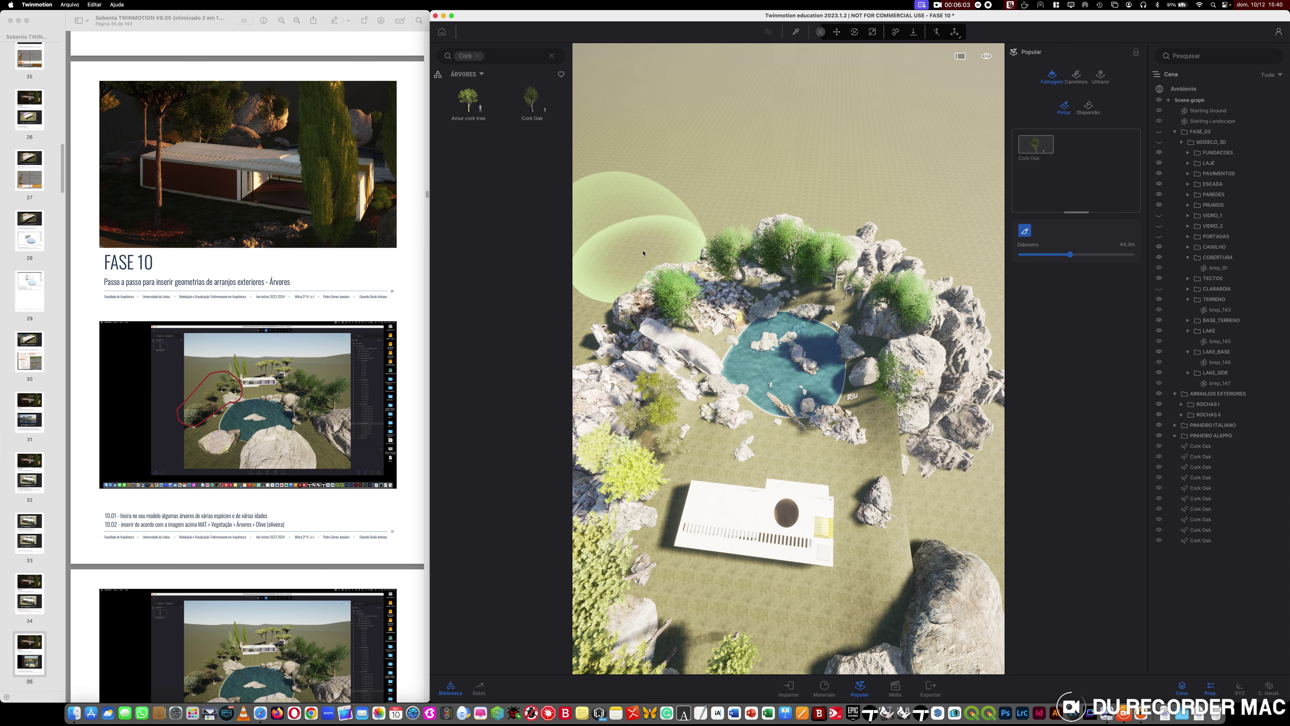
{"action": "mouse_move", "coordinate": [729, 208]}
{"action": "left_mouse_down"}
{"action": "mouse_move", "coordinate": [951, 190]}
{"action": "mouse_move", "coordinate": [955, 153]}
{"action": "mouse_move", "coordinate": [928, 131]}
{"action": "mouse_move", "coordinate": [737, 134]}
{"action": "mouse_move", "coordinate": [612, 104]}
{"action": "mouse_move", "coordinate": [833, 75]}
{"action": "mouse_move", "coordinate": [982, 101]}
{"action": "mouse_move", "coordinate": [968, 99]}
{"action": "left_mouse_up"}
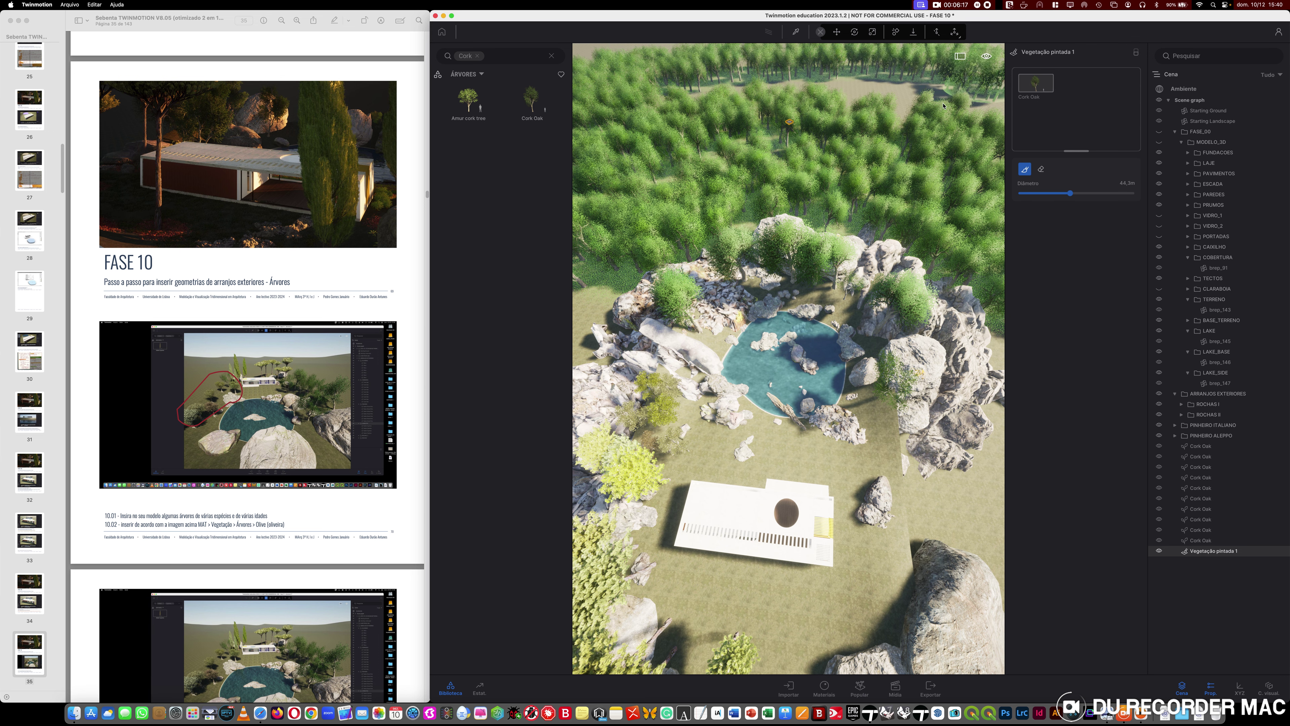
{"action": "left_click_drag", "start_coordinate": [877, 89], "coordinate": [718, 90]}
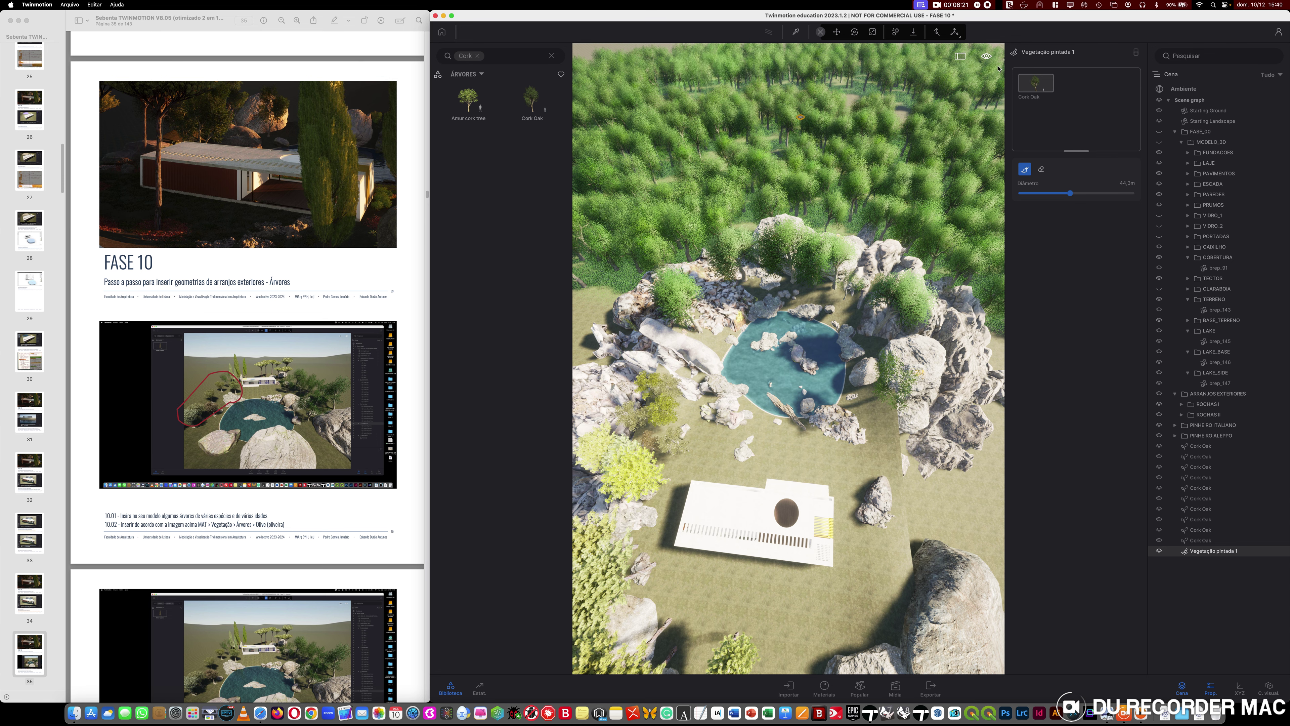
- Reduce the density of the Cork Oaks in the painted forest to about 39%
{"action": "left_click", "coordinate": [1035, 83]}
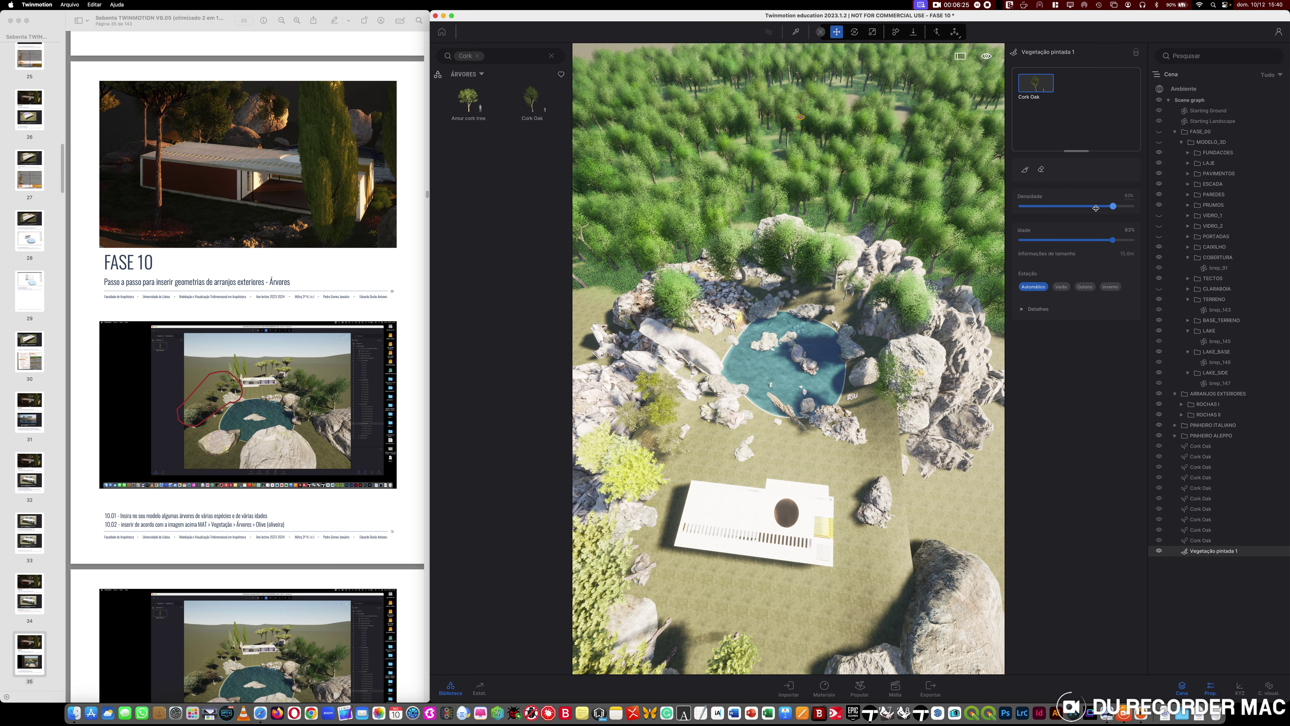
{"action": "left_click_drag", "start_coordinate": [1112, 206], "coordinate": [1064, 206]}
{"action": "middle_click_drag", "start_coordinate": [791, 470], "coordinate": [782, 415], "text": "shift"}
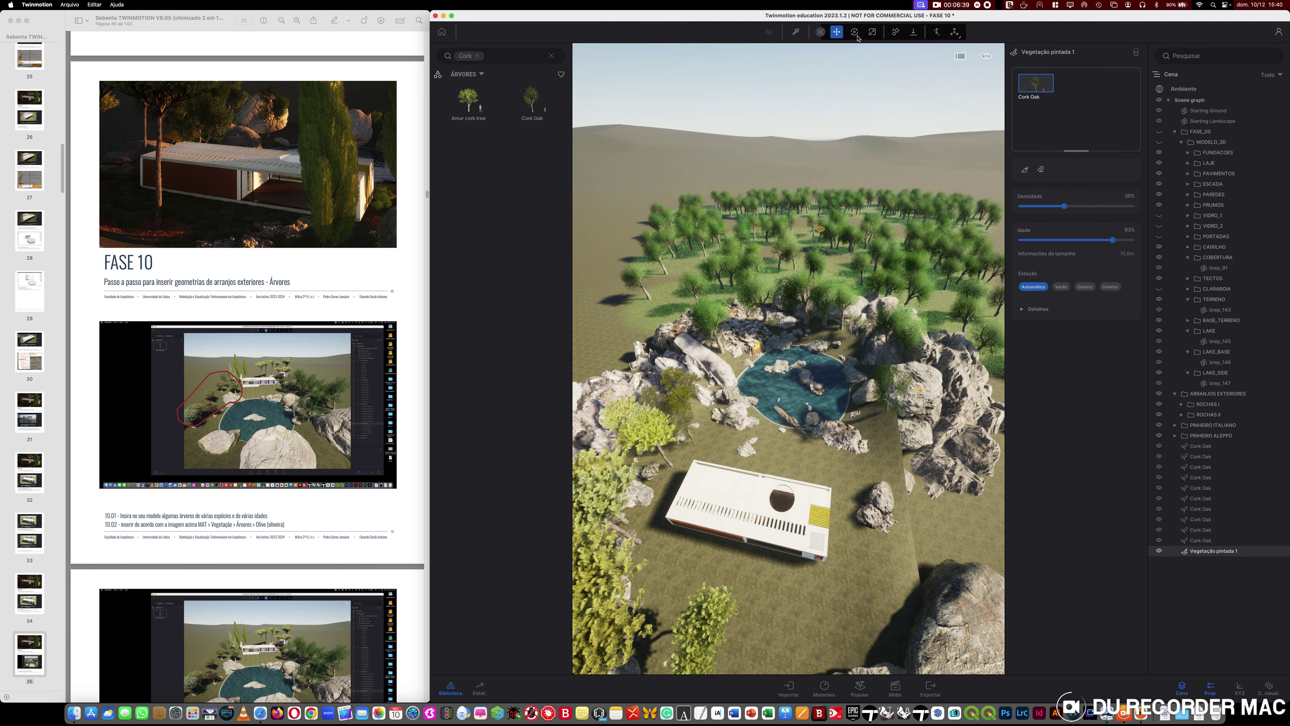
- Extend the painted Cork Oak forest outward at its side and along its far edge toward the horizon
{"action": "left_click", "coordinate": [1024, 169]}
{"action": "mouse_move", "coordinate": [606, 301]}
{"action": "left_mouse_down"}
{"action": "mouse_move", "coordinate": [627, 289]}
{"action": "mouse_move", "coordinate": [591, 287]}
{"action": "mouse_move", "coordinate": [583, 232]}
{"action": "left_mouse_up"}
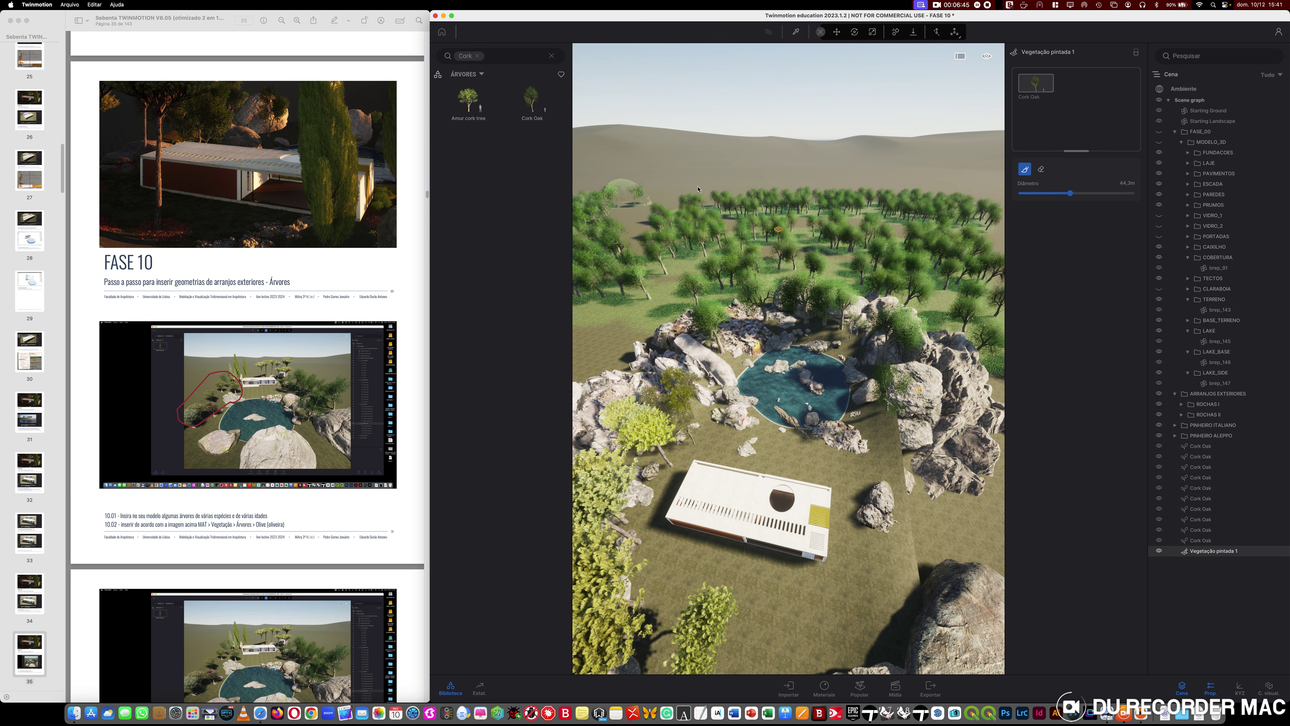
{"action": "mouse_move", "coordinate": [698, 189]}
{"action": "left_mouse_down"}
{"action": "mouse_move", "coordinate": [869, 183]}
{"action": "mouse_move", "coordinate": [741, 190]}
{"action": "left_mouse_up"}
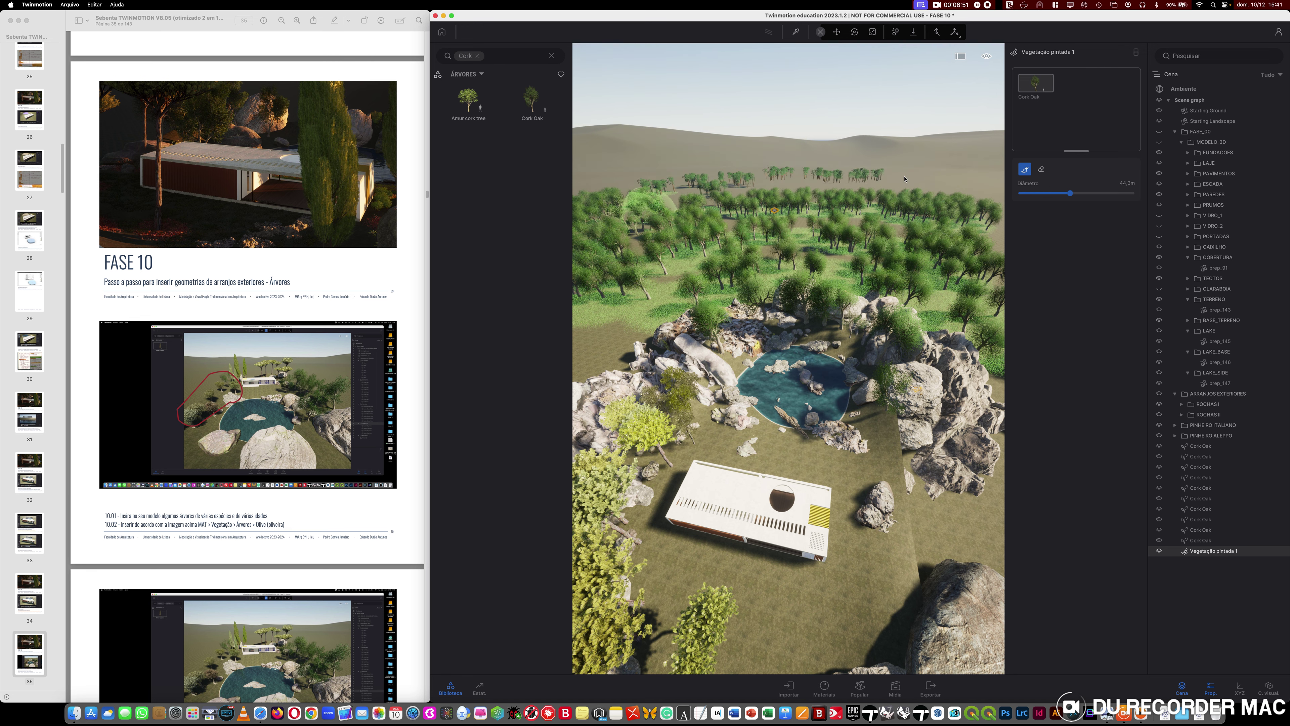
{"action": "mouse_move", "coordinate": [949, 189]}
{"action": "left_mouse_down"}
{"action": "mouse_move", "coordinate": [978, 183]}
{"action": "mouse_move", "coordinate": [839, 188]}
{"action": "left_mouse_up"}
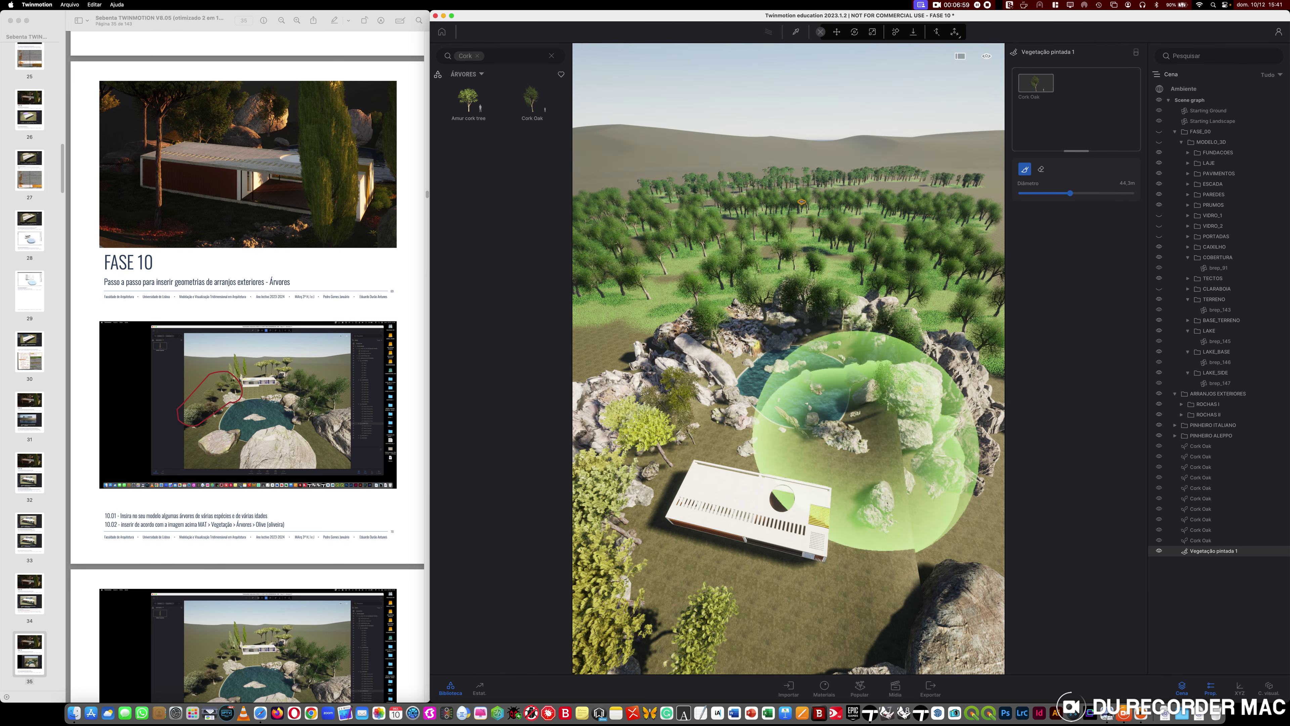
- Paint more Cork Oaks over the remaining bare ground beside the forest and toward the lake's outer rocks
{"action": "mouse_move", "coordinate": [878, 447]}
{"action": "middle_mouse_down", "text": "shift"}
{"action": "mouse_move", "coordinate": [904, 452]}
{"action": "mouse_move", "coordinate": [965, 508]}
{"action": "mouse_move", "coordinate": [879, 290]}
{"action": "middle_mouse_up", "text": "shift"}
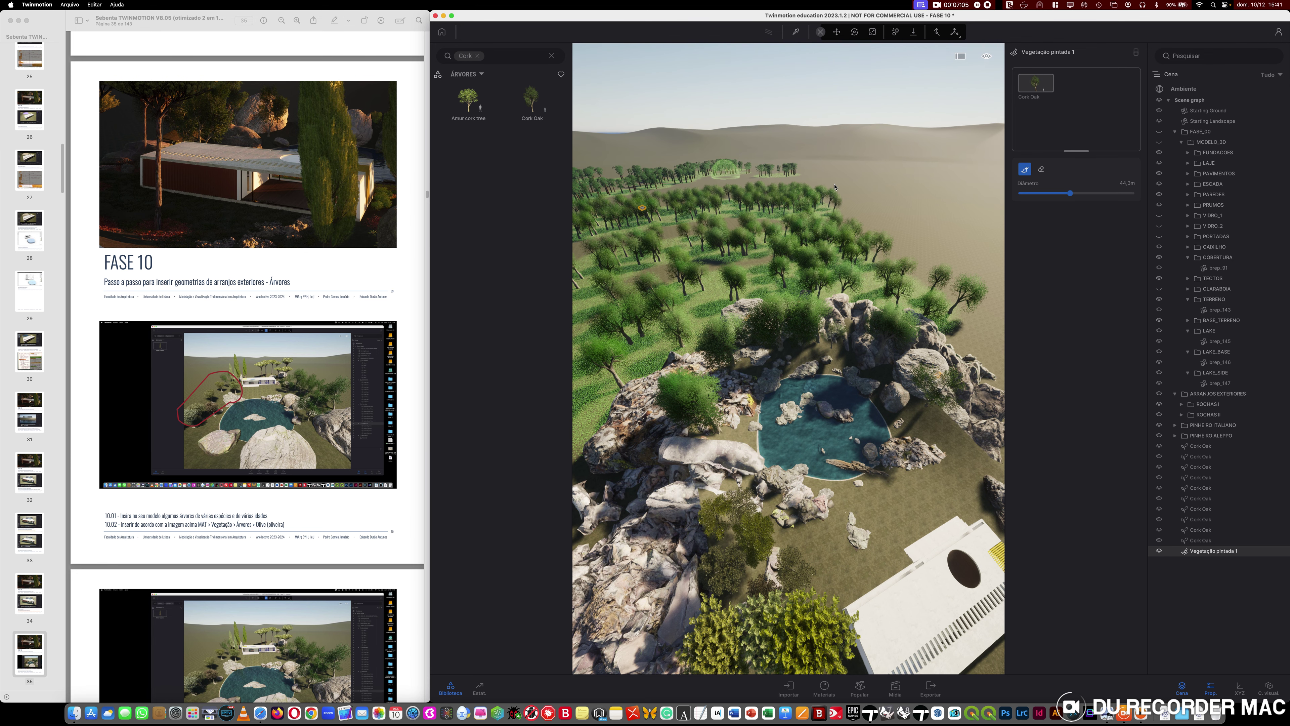
{"action": "mouse_move", "coordinate": [913, 180]}
{"action": "left_mouse_down"}
{"action": "mouse_move", "coordinate": [984, 207]}
{"action": "mouse_move", "coordinate": [926, 250]}
{"action": "mouse_move", "coordinate": [832, 188]}
{"action": "mouse_move", "coordinate": [745, 189]}
{"action": "mouse_move", "coordinate": [944, 182]}
{"action": "mouse_move", "coordinate": [877, 191]}
{"action": "mouse_move", "coordinate": [904, 218]}
{"action": "mouse_move", "coordinate": [1052, 255]}
{"action": "left_mouse_up"}
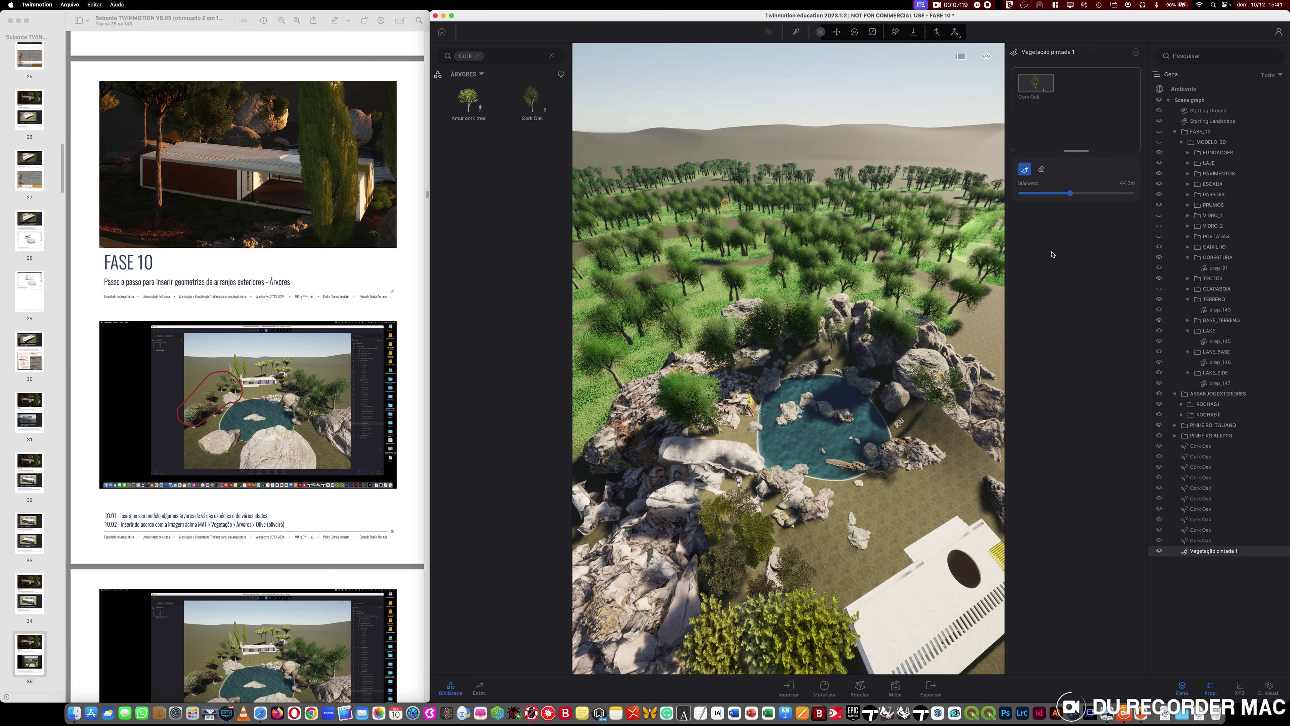
{"action": "left_click", "coordinate": [995, 316]}
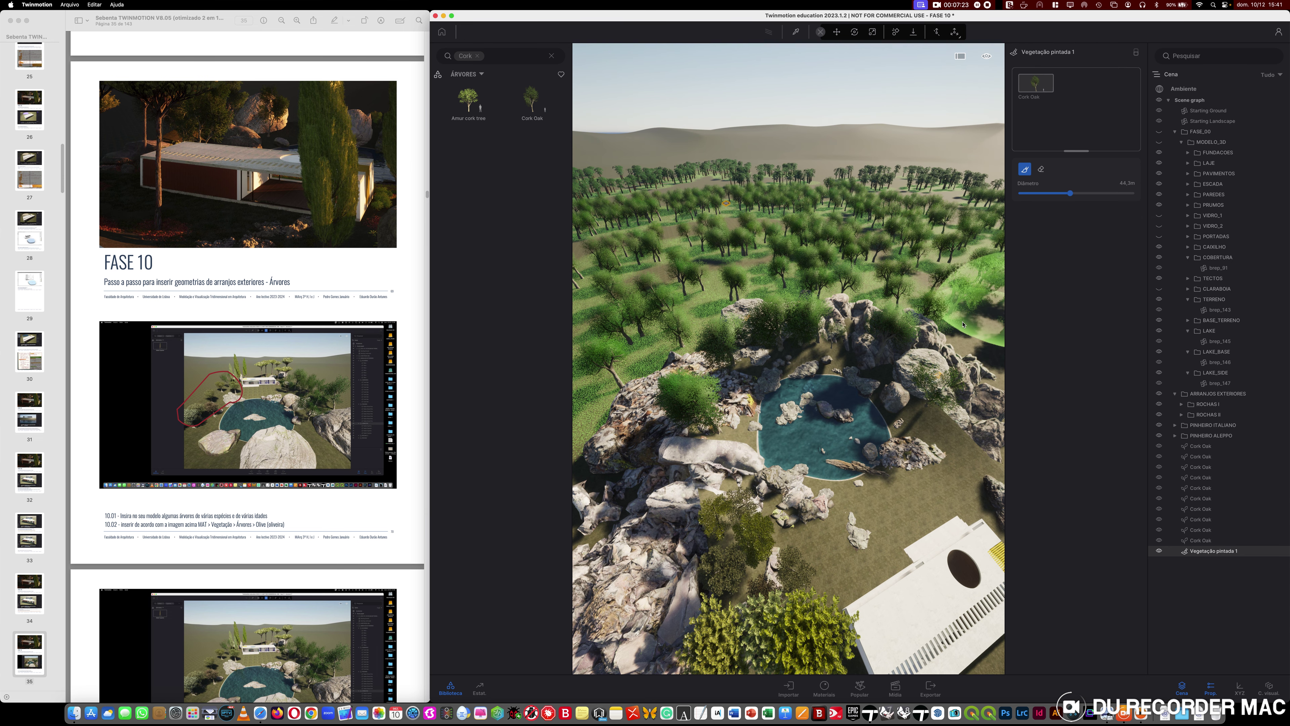
{"action": "key", "text": "Escape"}
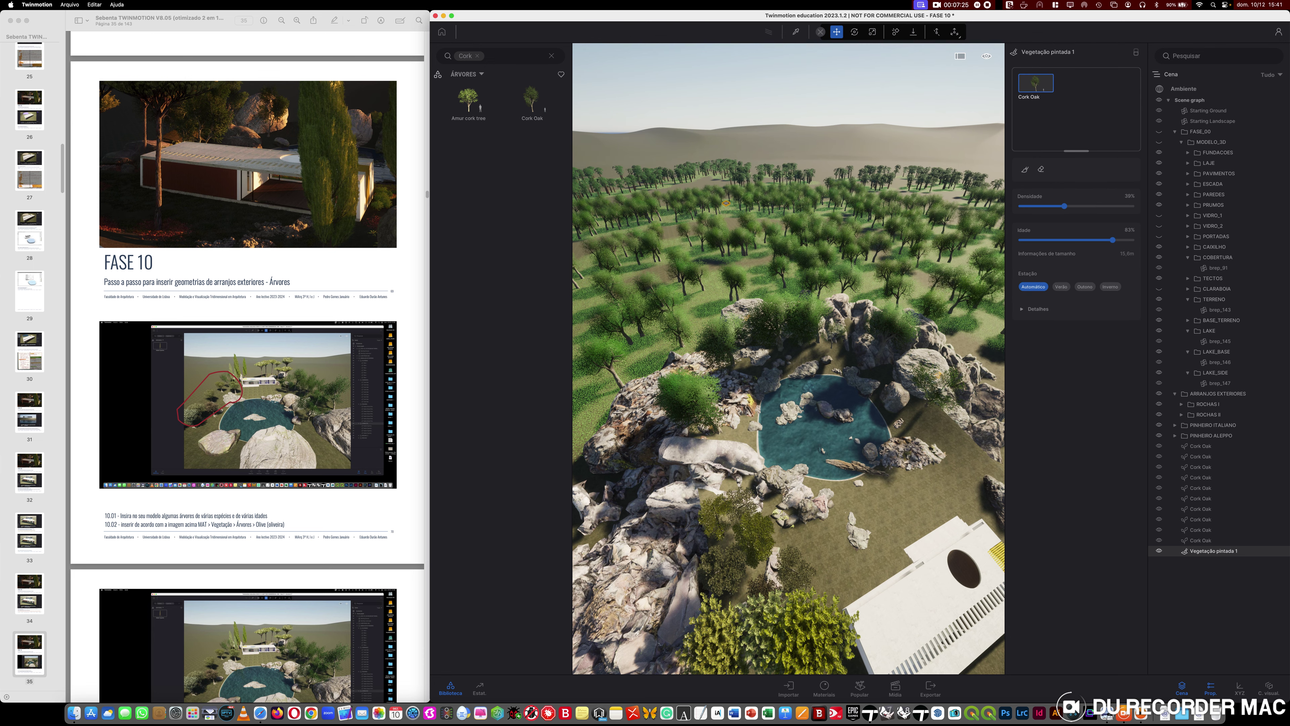
- Set up a new vegetation painting with the Italian Stone Pine and the Aleppo Pine as its models
{"action": "middle_click_drag", "start_coordinate": [847, 470], "coordinate": [737, 358], "text": "shift"}
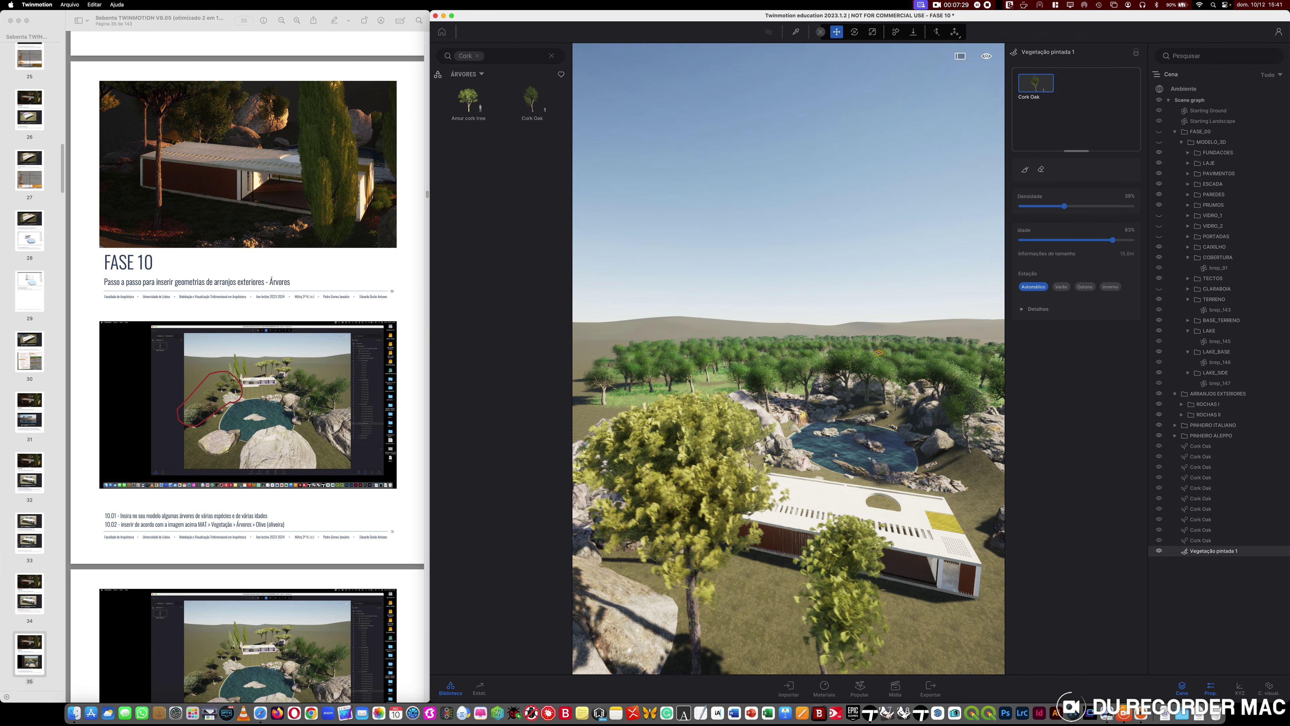
{"action": "middle_click_drag", "start_coordinate": [878, 352], "coordinate": [726, 407], "text": "shift"}
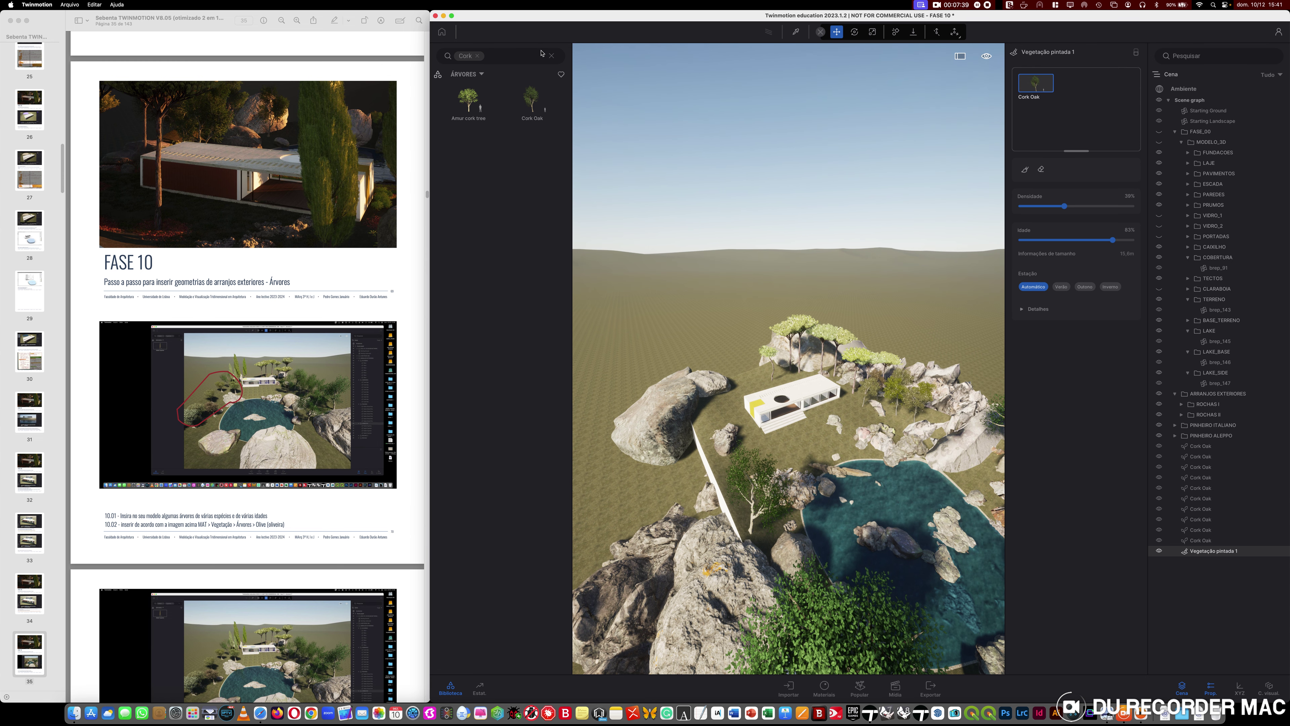
{"action": "left_click", "coordinate": [551, 56]}
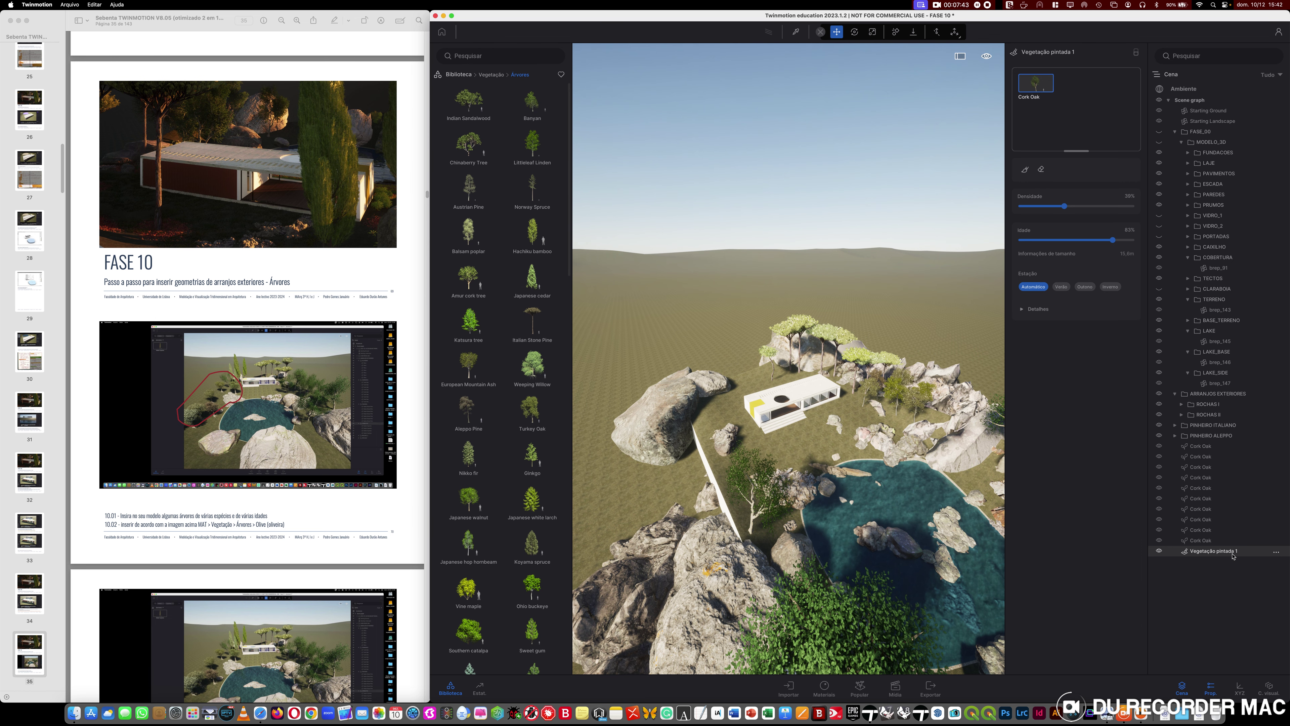
{"action": "left_click", "coordinate": [858, 688]}
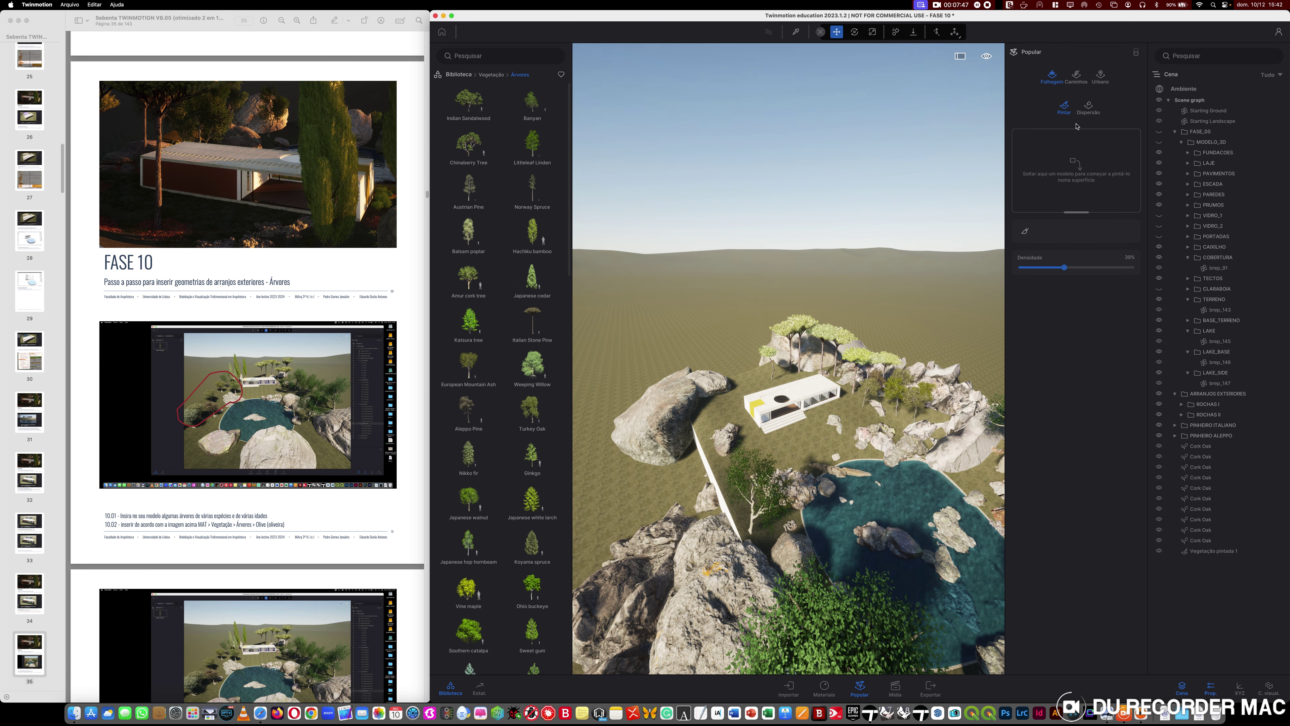
{"action": "mouse_move", "coordinate": [497, 134]}
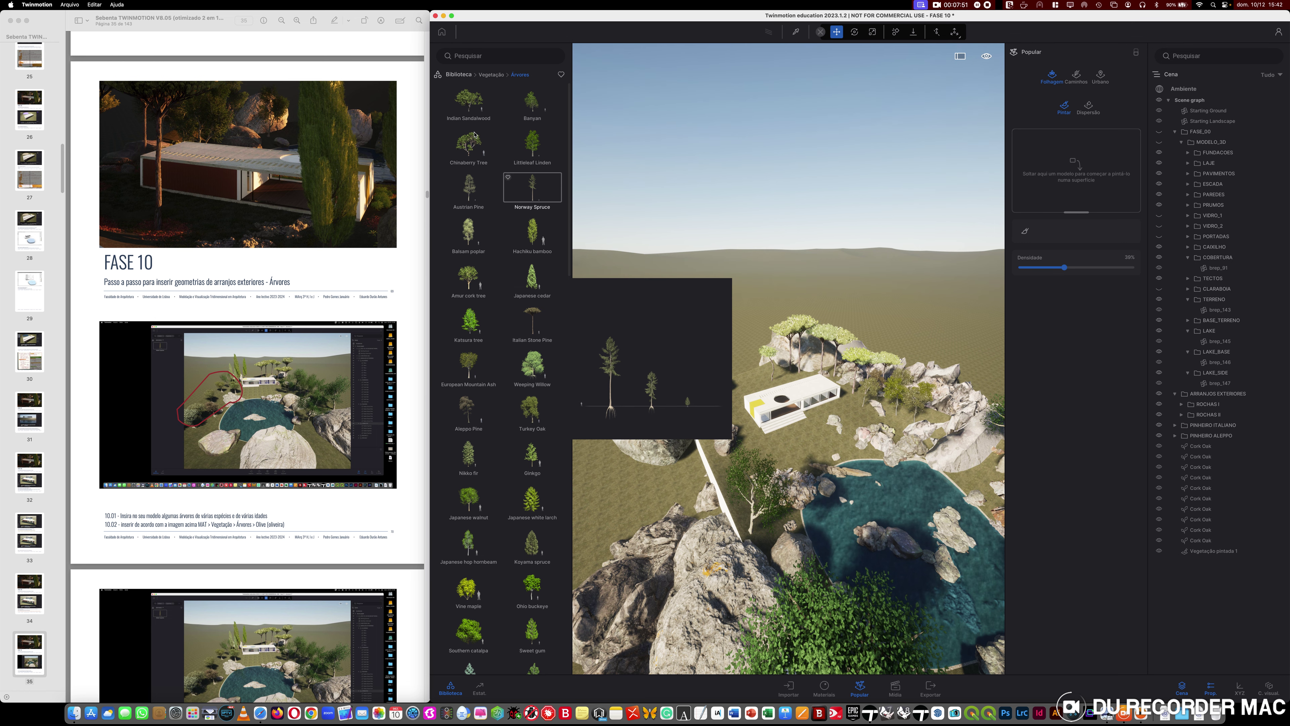
{"action": "mouse_move", "coordinate": [534, 329]}
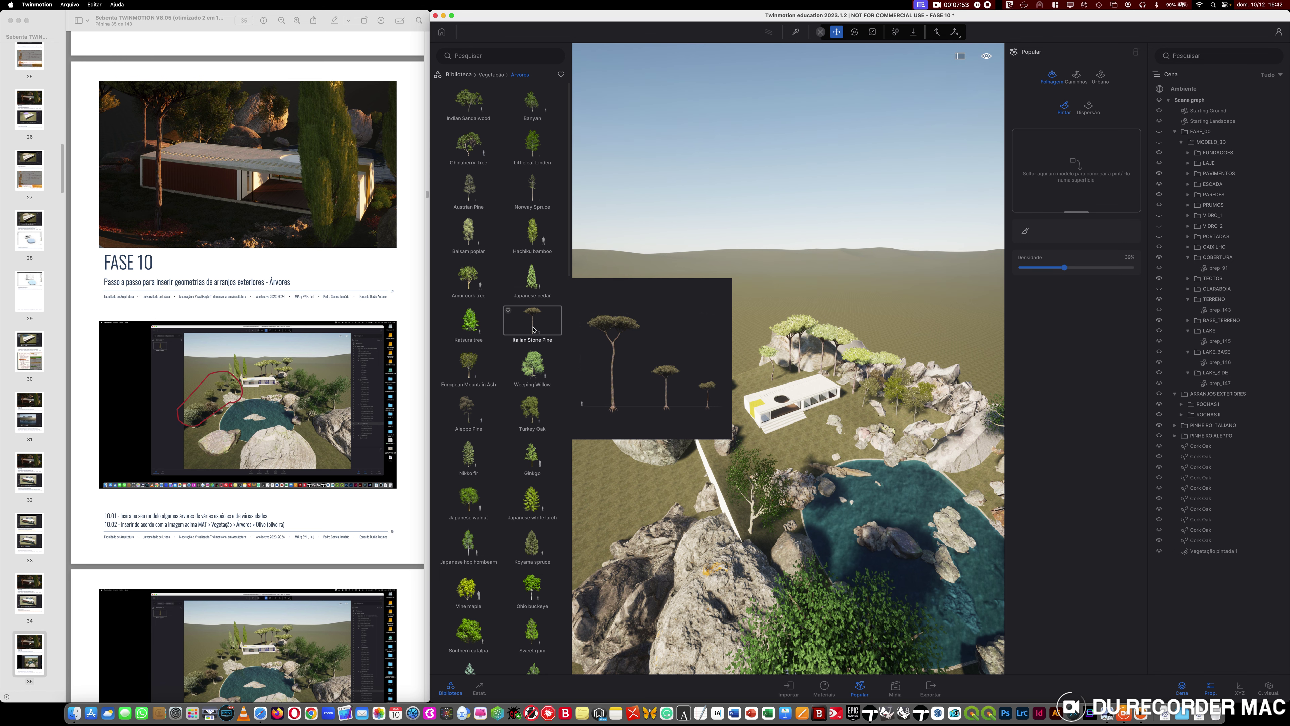
{"action": "left_click_drag", "start_coordinate": [532, 320], "coordinate": [1081, 166]}
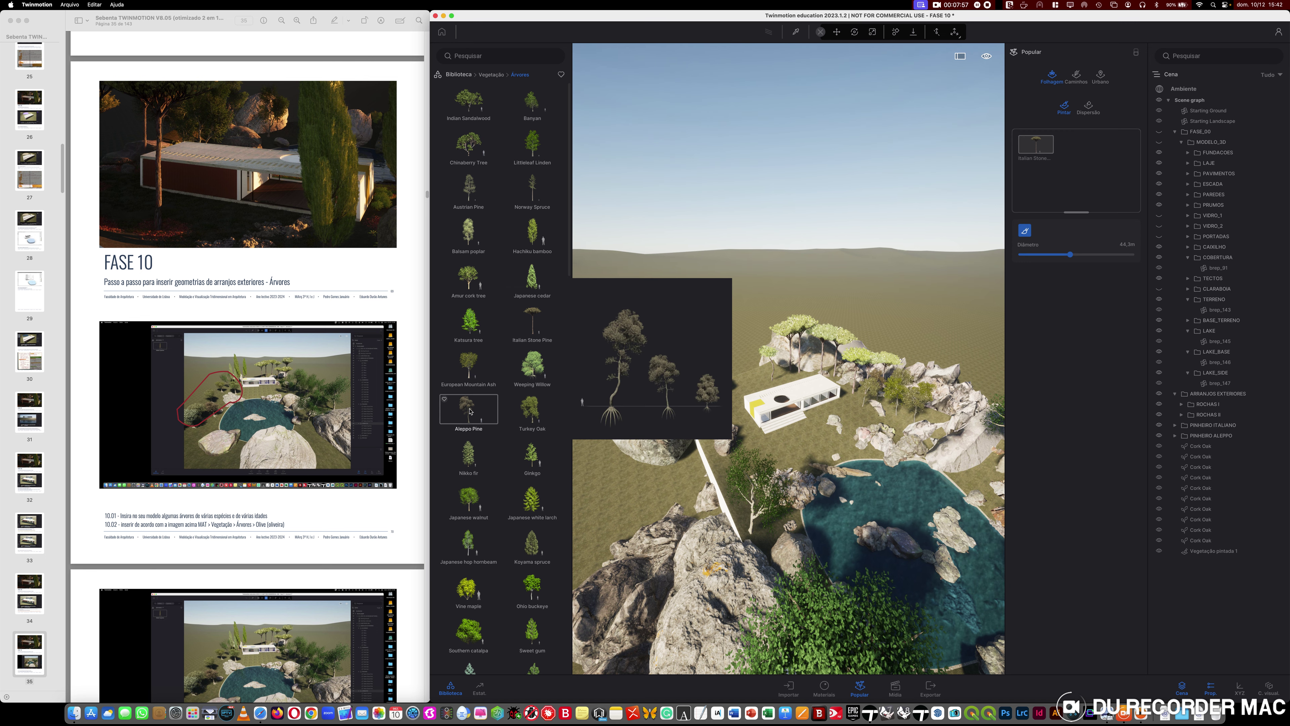
{"action": "mouse_move", "coordinate": [1021, 101]}
{"action": "left_mouse_down"}
{"action": "mouse_move", "coordinate": [1062, 113]}
{"action": "mouse_move", "coordinate": [1075, 160]}
{"action": "left_mouse_up"}
- Set the Italian Stone Pine's density to about 68%, and the Aleppo Pine's density to about 45% and age to about 76%
{"action": "left_click", "coordinate": [1037, 154]}
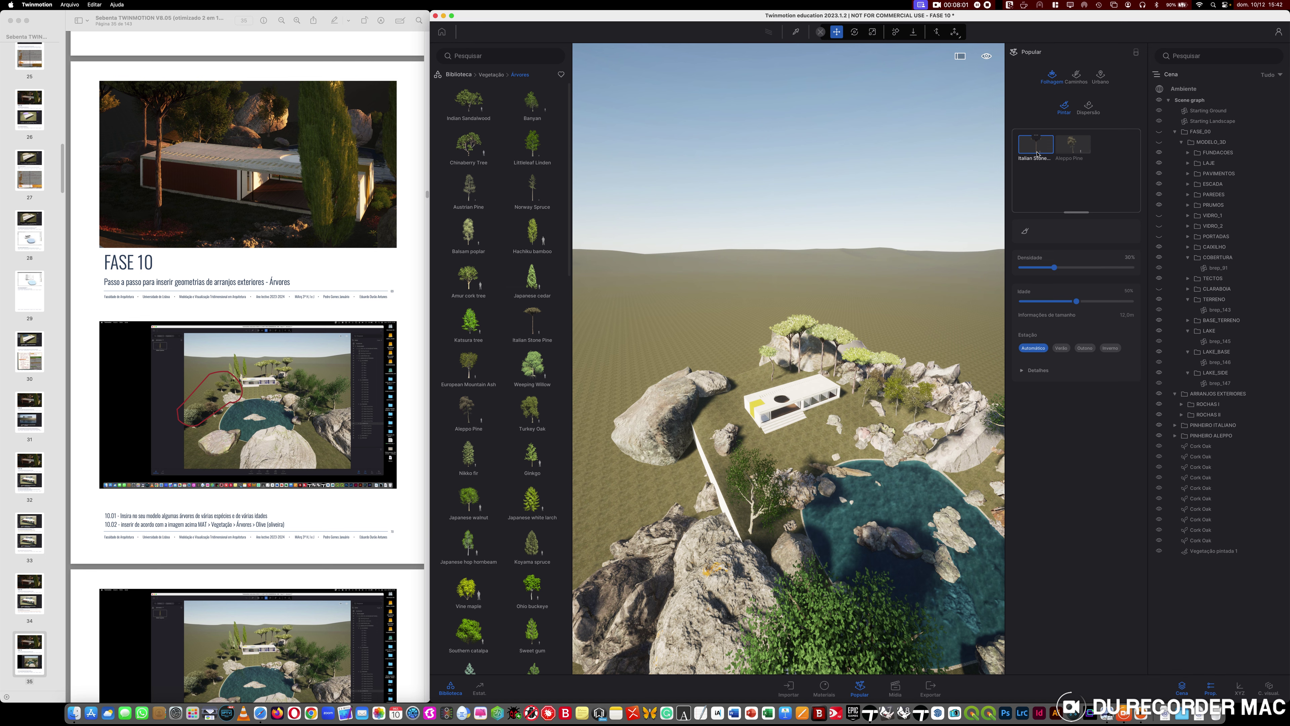
{"action": "left_click", "coordinate": [1095, 269]}
{"action": "left_click", "coordinate": [1072, 145]}
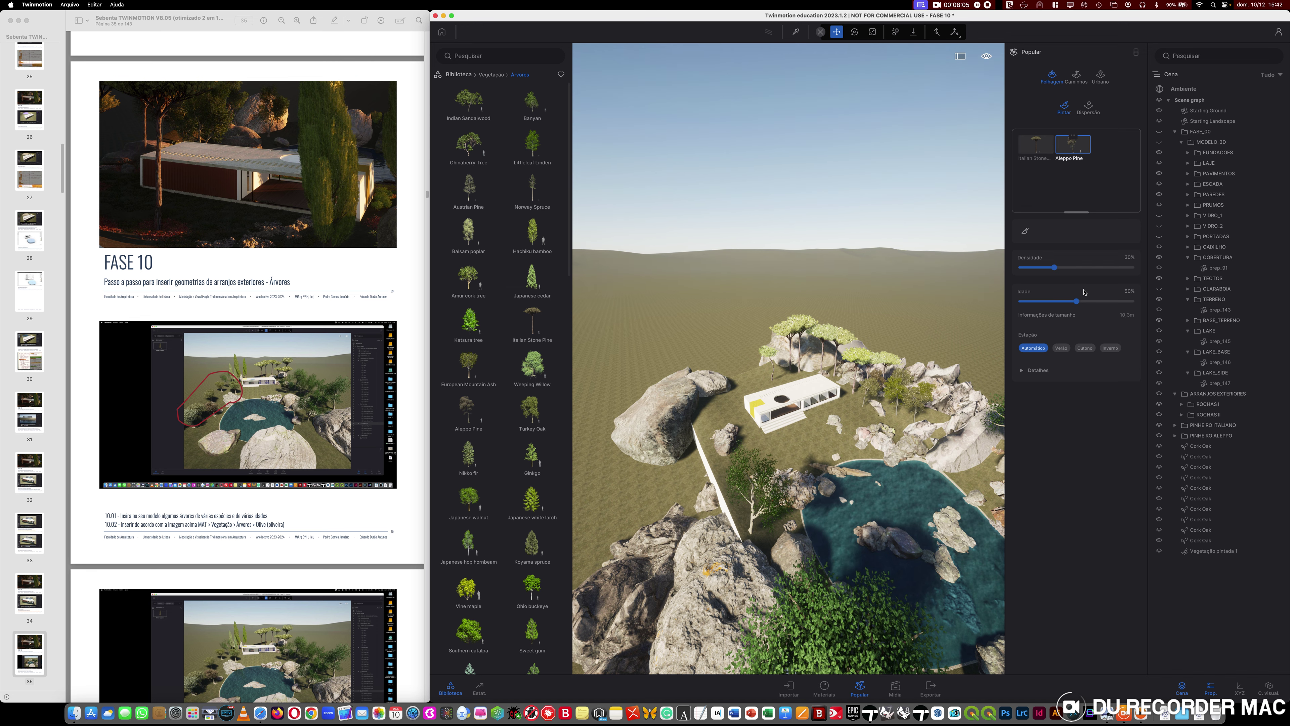
{"action": "left_click", "coordinate": [1071, 268]}
{"action": "left_click_drag", "start_coordinate": [1077, 301], "coordinate": [1105, 302]}
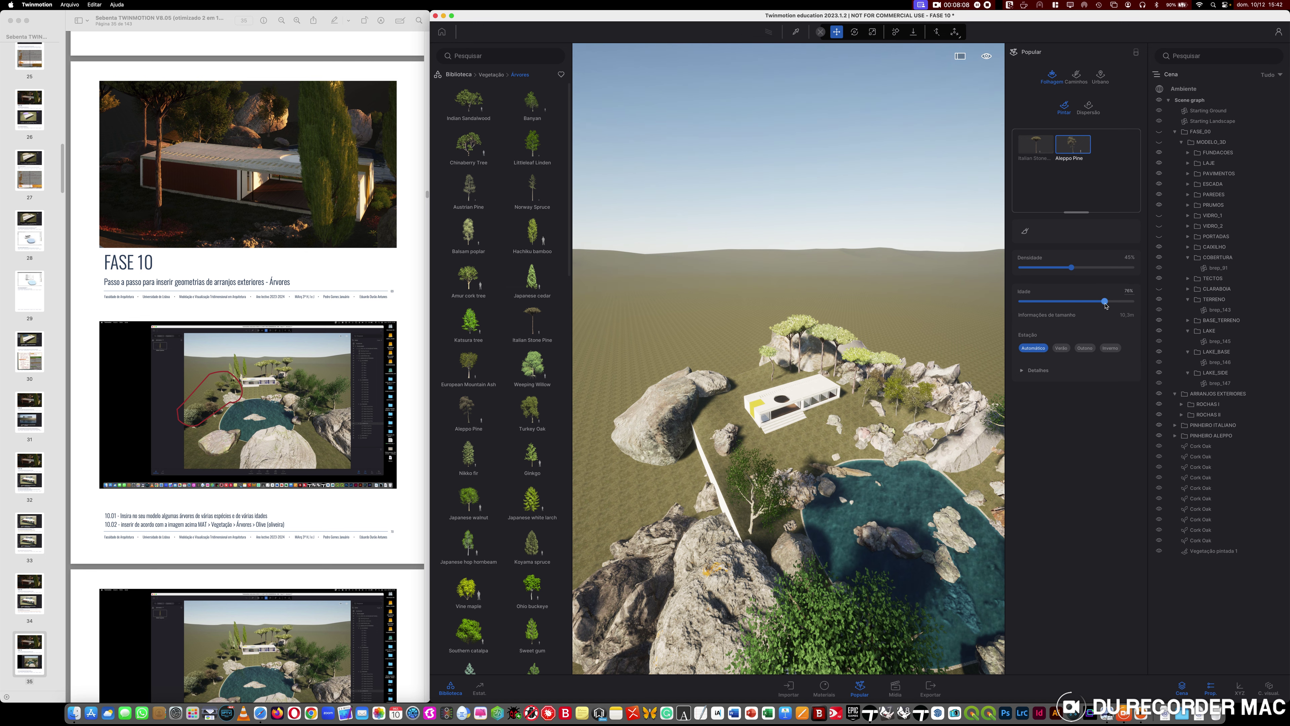
- Set the Italian Stone Pine's age to about 73% and the painting brush diameter to about 60 m
{"action": "left_click", "coordinate": [1049, 146]}
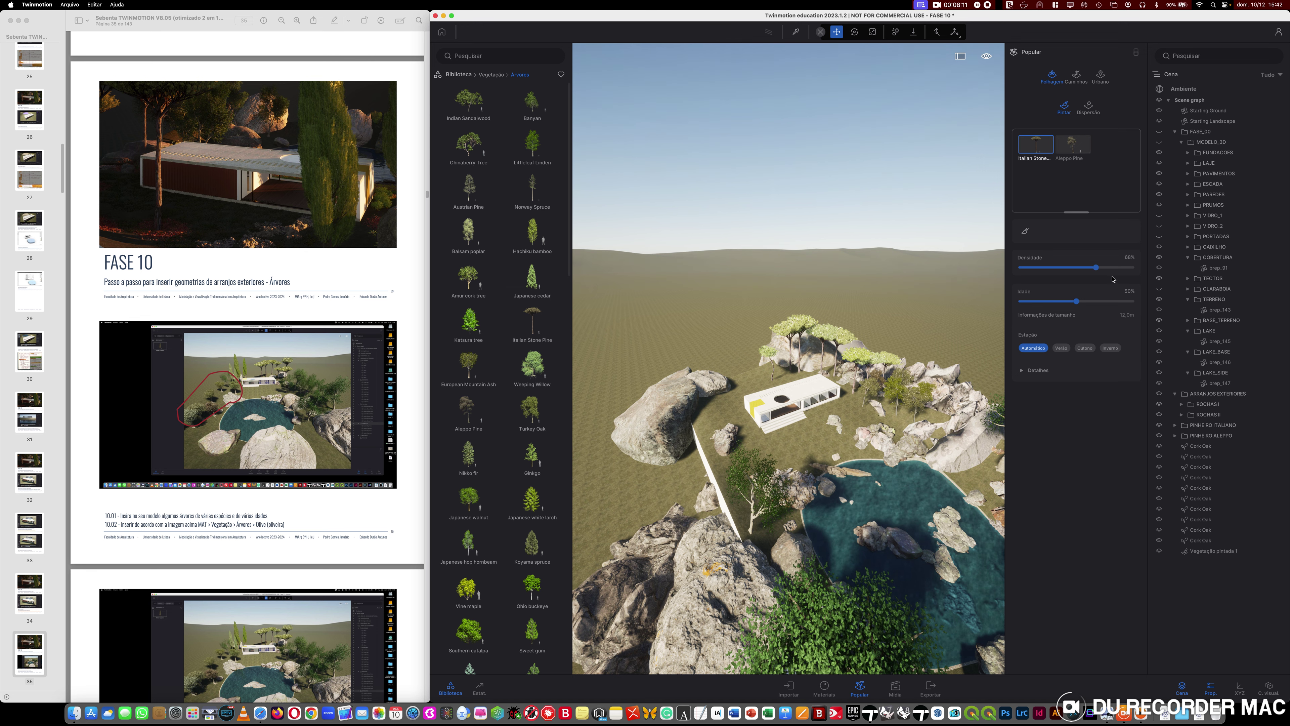
{"action": "left_click", "coordinate": [1112, 304]}
{"action": "left_click_drag", "start_coordinate": [1101, 304], "coordinate": [1100, 303]}
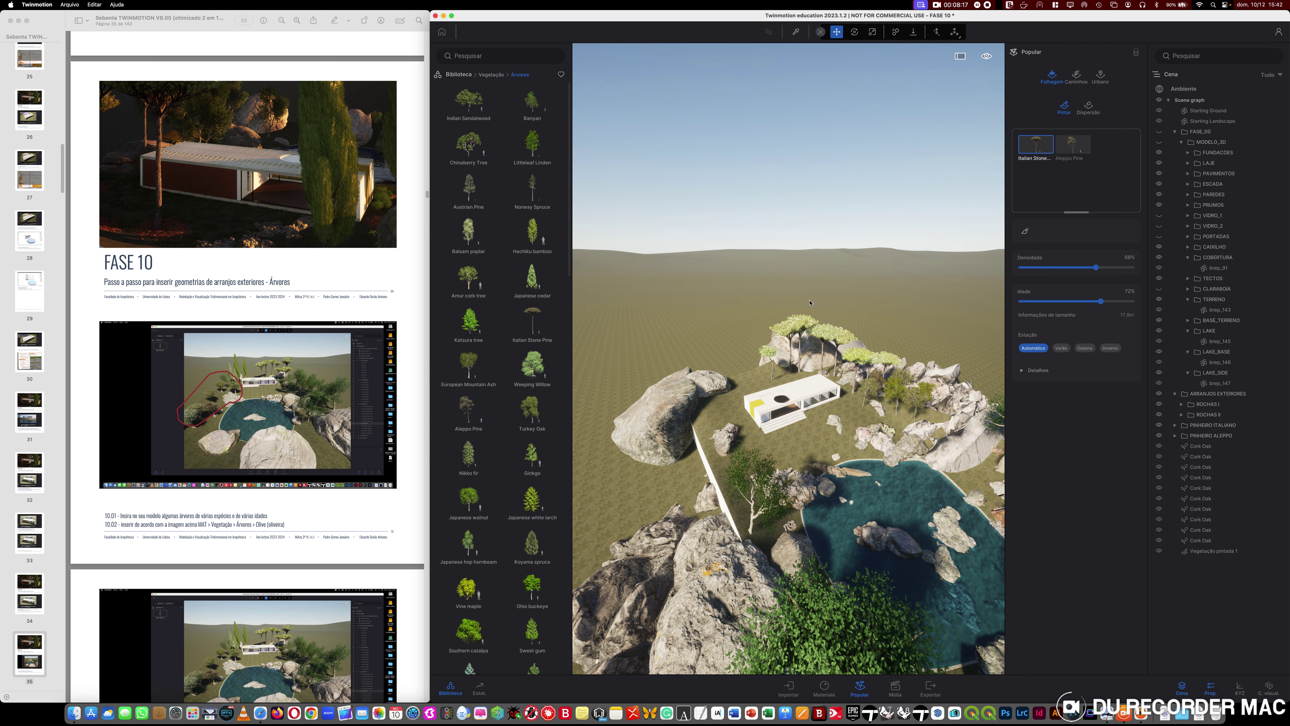
{"action": "left_click", "coordinate": [1025, 230]}
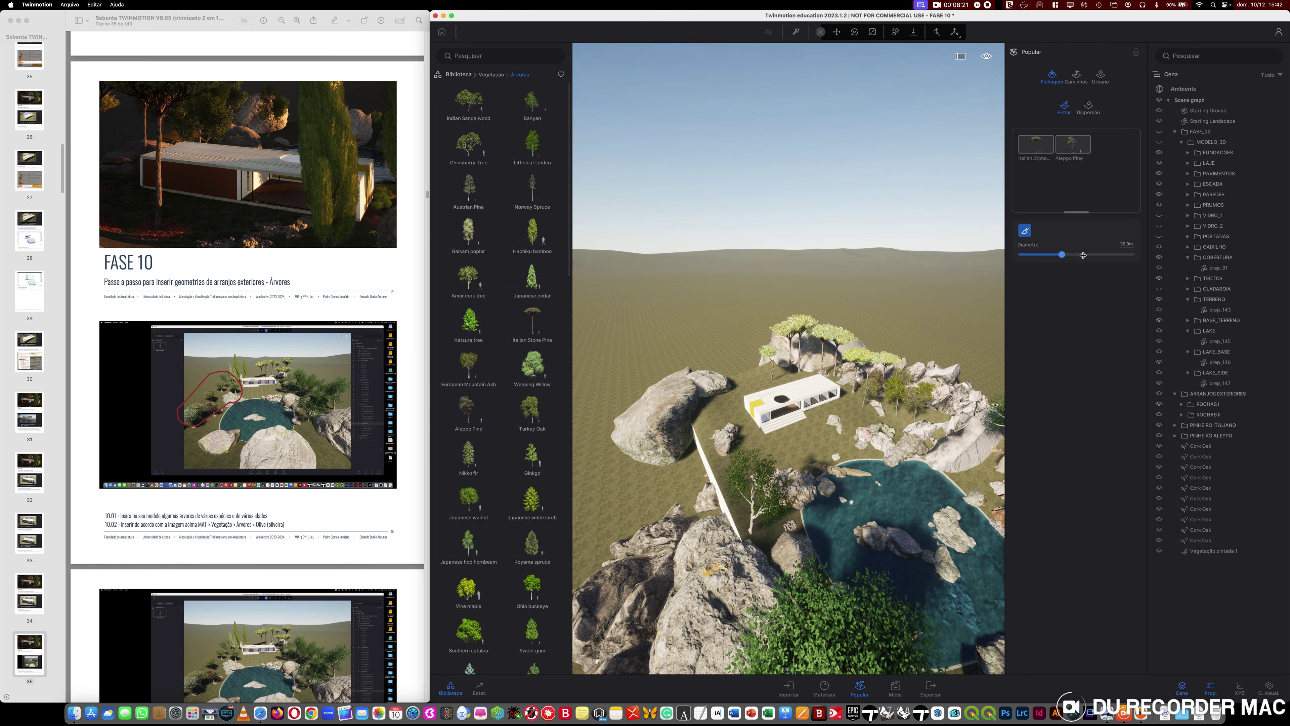
{"action": "left_click_drag", "start_coordinate": [1070, 254], "coordinate": [1088, 254]}
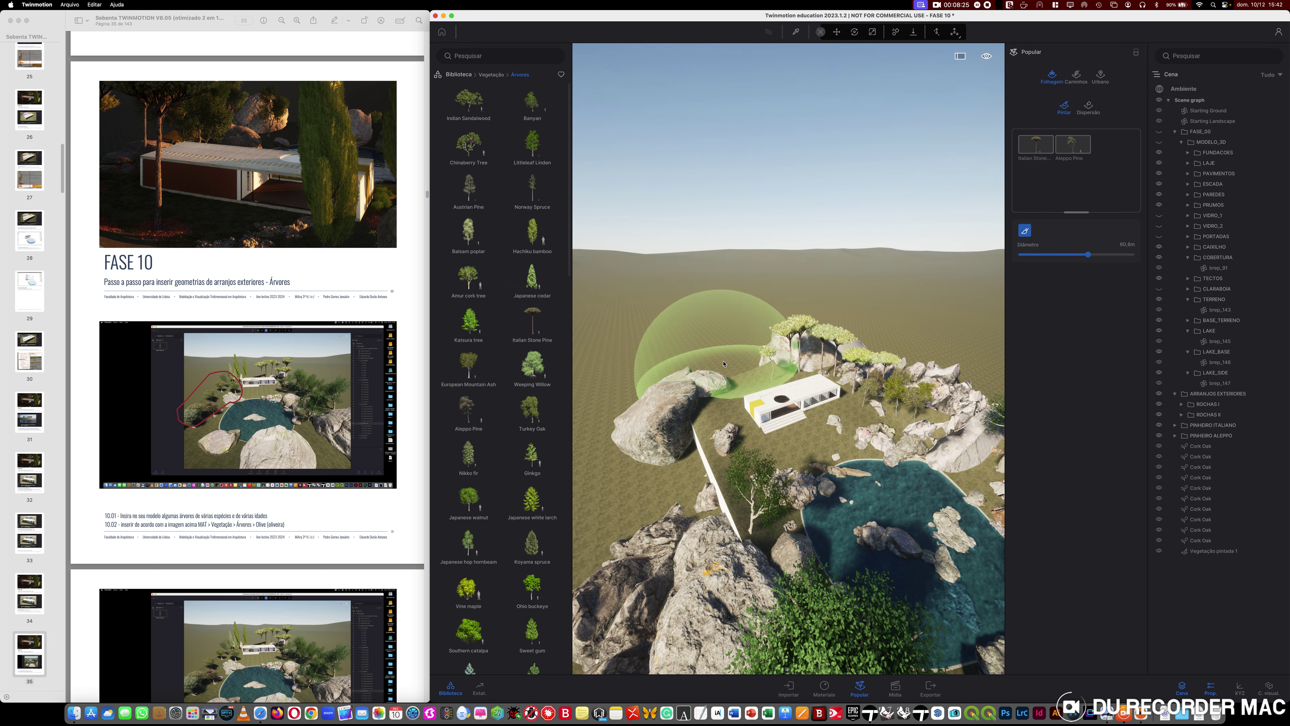
- Paint the Italian Stone and Aleppo Pine mix behind the house and across the open ground on its far side from the lake
{"action": "mouse_move", "coordinate": [703, 346]}
{"action": "left_mouse_down"}
{"action": "mouse_move", "coordinate": [677, 304]}
{"action": "mouse_move", "coordinate": [899, 289]}
{"action": "mouse_move", "coordinate": [940, 292]}
{"action": "mouse_move", "coordinate": [974, 322]}
{"action": "mouse_move", "coordinate": [843, 303]}
{"action": "mouse_move", "coordinate": [788, 319]}
{"action": "mouse_move", "coordinate": [863, 312]}
{"action": "mouse_move", "coordinate": [812, 310]}
{"action": "mouse_move", "coordinate": [941, 320]}
{"action": "mouse_move", "coordinate": [966, 337]}
{"action": "mouse_move", "coordinate": [954, 346]}
{"action": "mouse_move", "coordinate": [916, 318]}
{"action": "mouse_move", "coordinate": [801, 328]}
{"action": "left_mouse_up"}
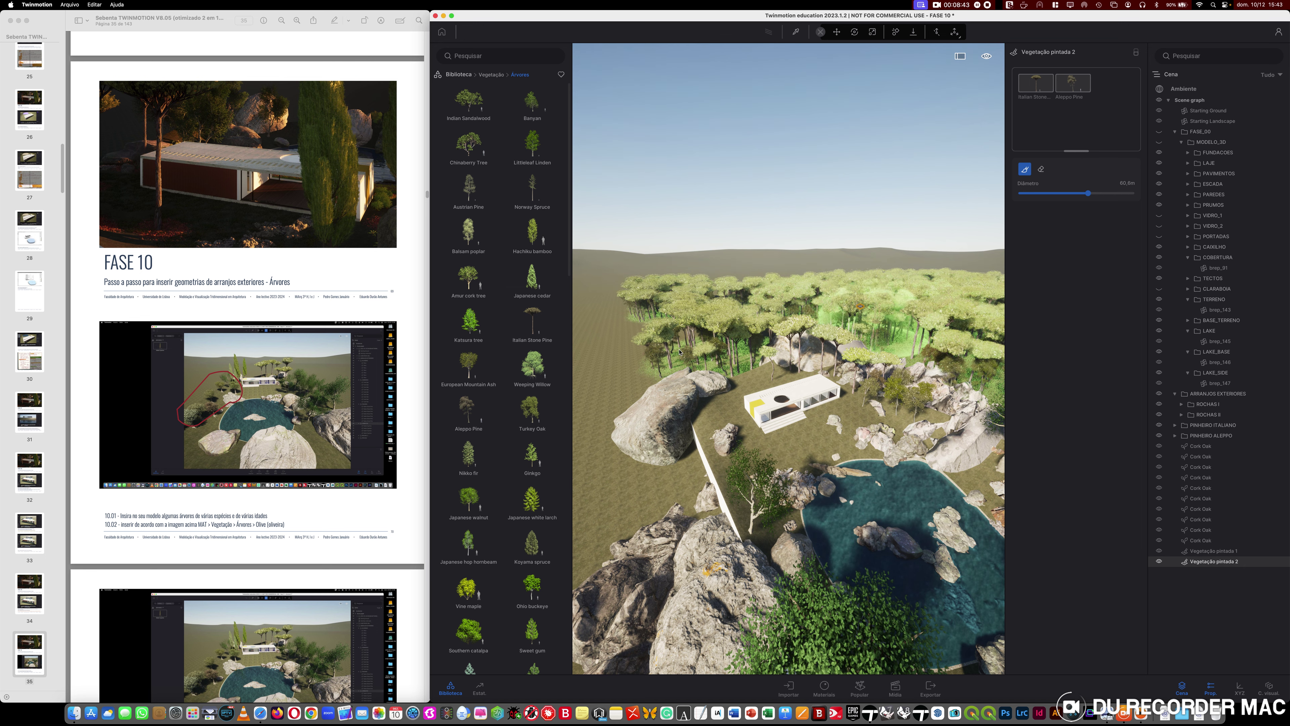
{"action": "mouse_move", "coordinate": [679, 352]}
{"action": "middle_mouse_down", "text": "shift"}
{"action": "mouse_move", "coordinate": [827, 391]}
{"action": "mouse_move", "coordinate": [813, 440]}
{"action": "middle_mouse_up", "text": "shift"}
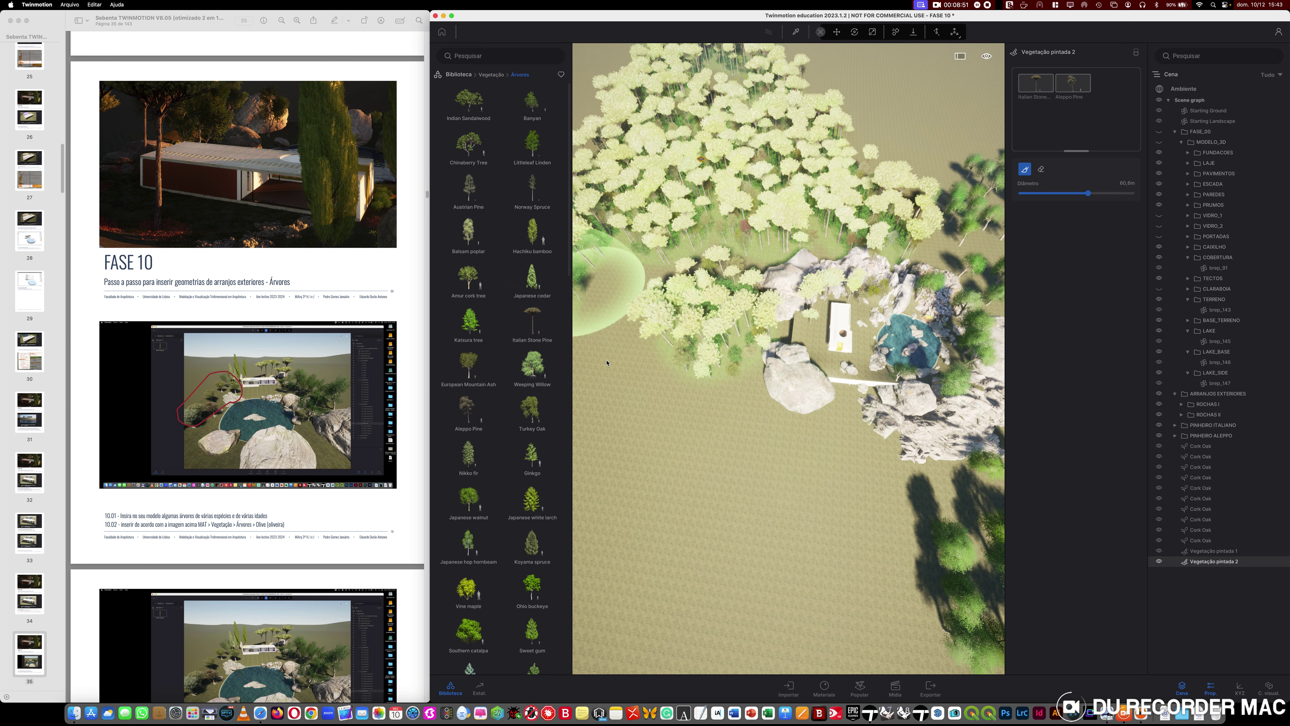
{"action": "left_click", "coordinate": [613, 403]}
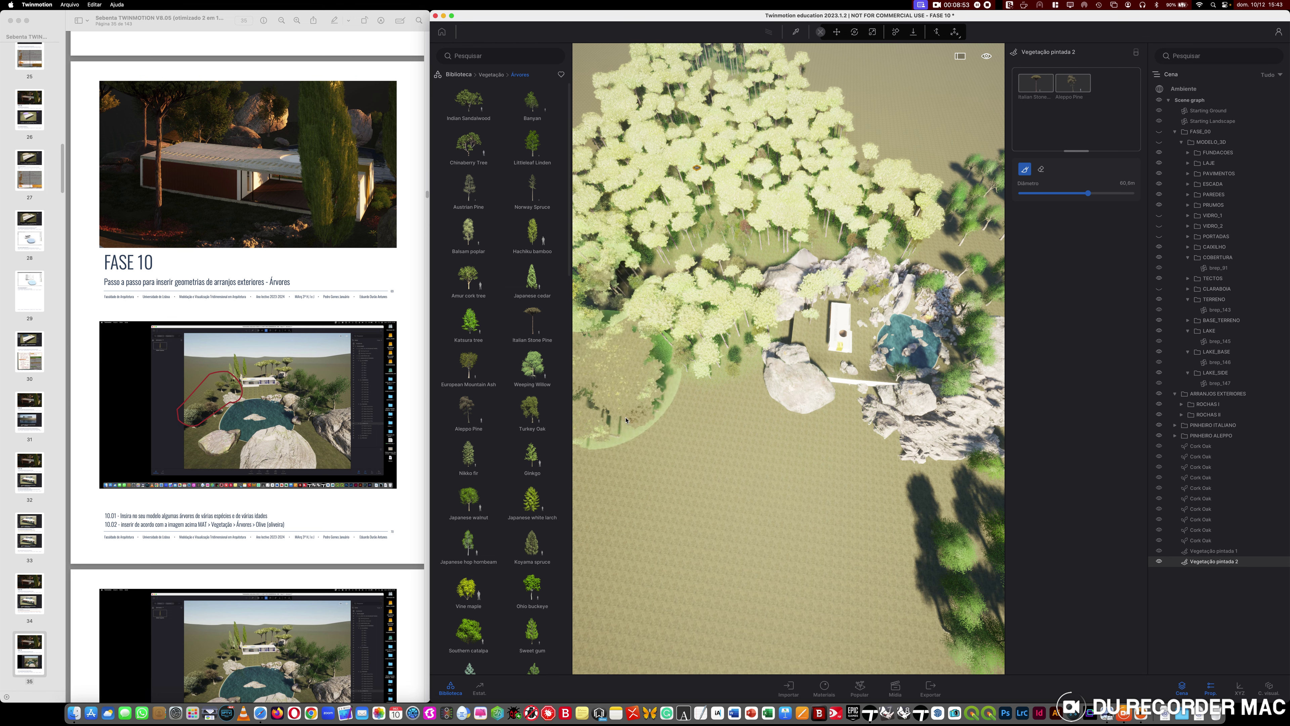
{"action": "left_click", "coordinate": [626, 421]}
{"action": "left_click", "coordinate": [673, 454]}
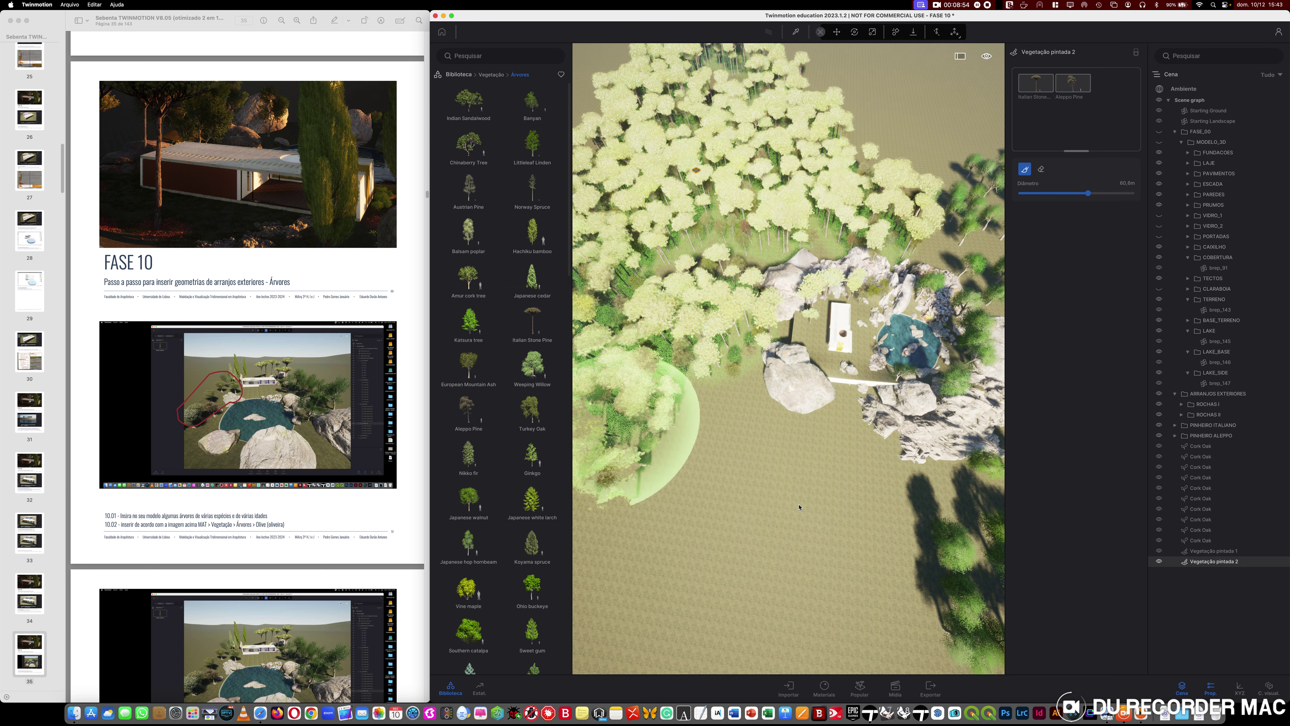
- Extend the painted pines over the ground in front of the large boulders and into the bare corner behind the forest
{"action": "mouse_move", "coordinate": [907, 563]}
{"action": "left_mouse_down"}
{"action": "mouse_move", "coordinate": [884, 592]}
{"action": "mouse_move", "coordinate": [916, 592]}
{"action": "left_mouse_up"}
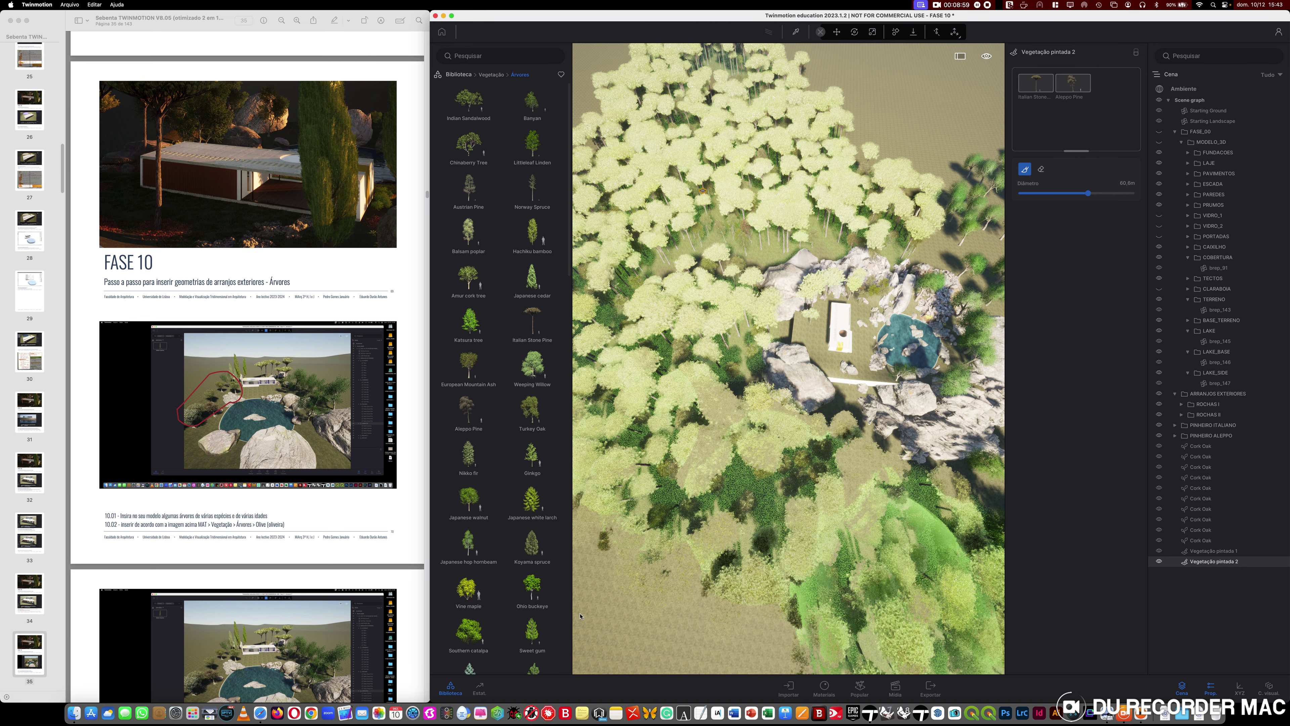
{"action": "left_click_drag", "start_coordinate": [580, 616], "coordinate": [738, 629]}
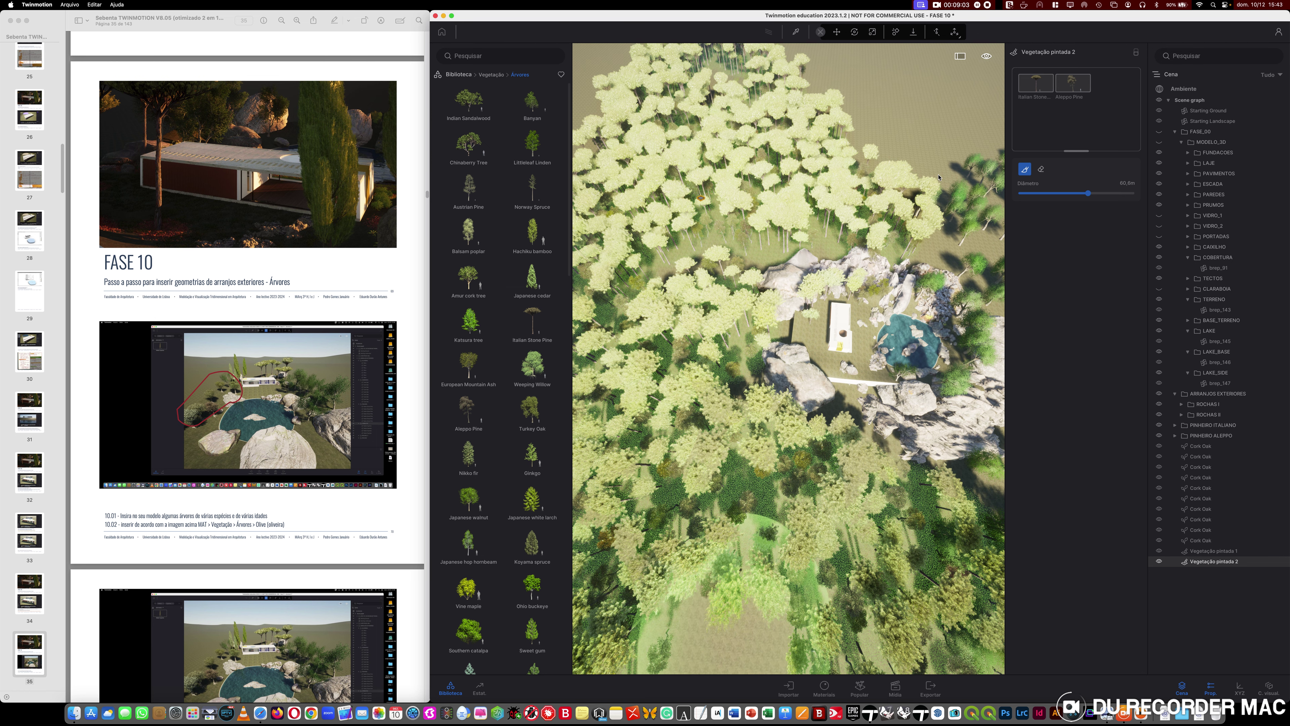
{"action": "left_click", "coordinate": [698, 538]}
{"action": "left_click", "coordinate": [944, 150]}
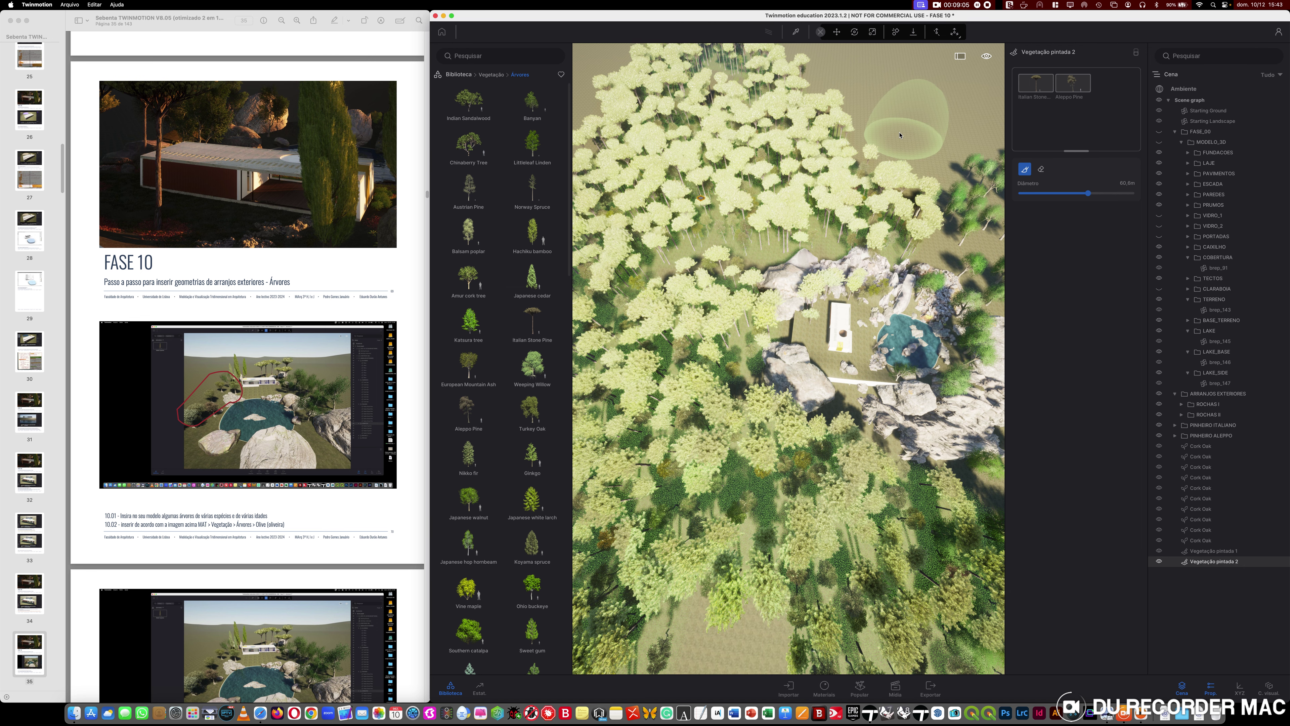
{"action": "left_click", "coordinate": [899, 135]}
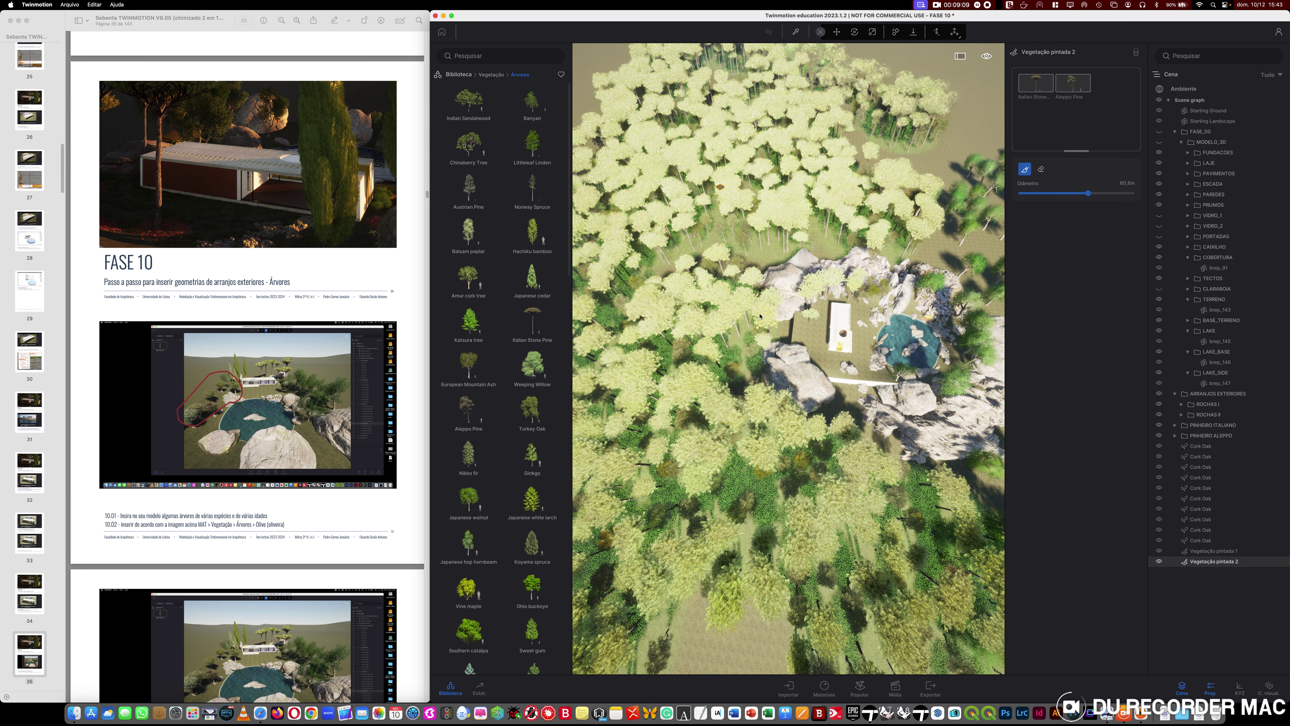
- Fill the remaining gaps at the pine forest's far edge and paint more pines toward the tall rocks beside the lake
{"action": "middle_click_drag", "start_coordinate": [760, 316], "coordinate": [653, 262], "text": "shift"}
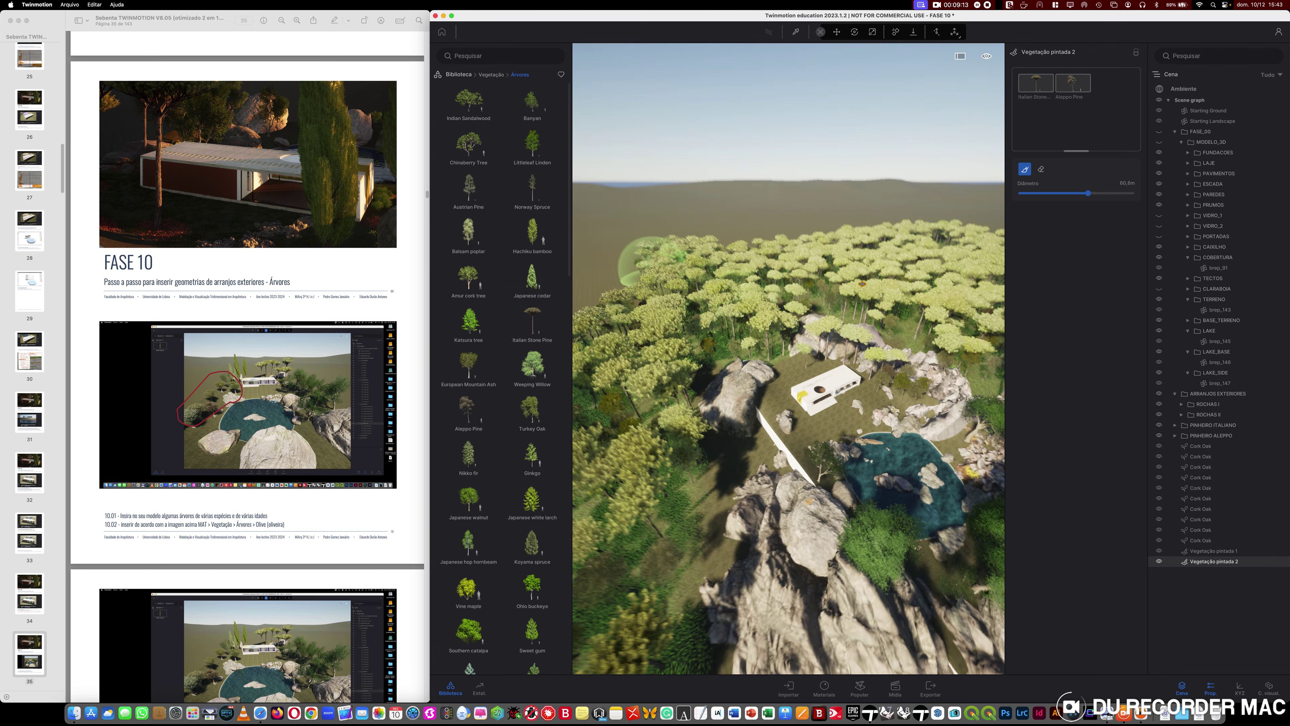
{"action": "right_click_drag", "start_coordinate": [757, 300], "coordinate": [858, 266]}
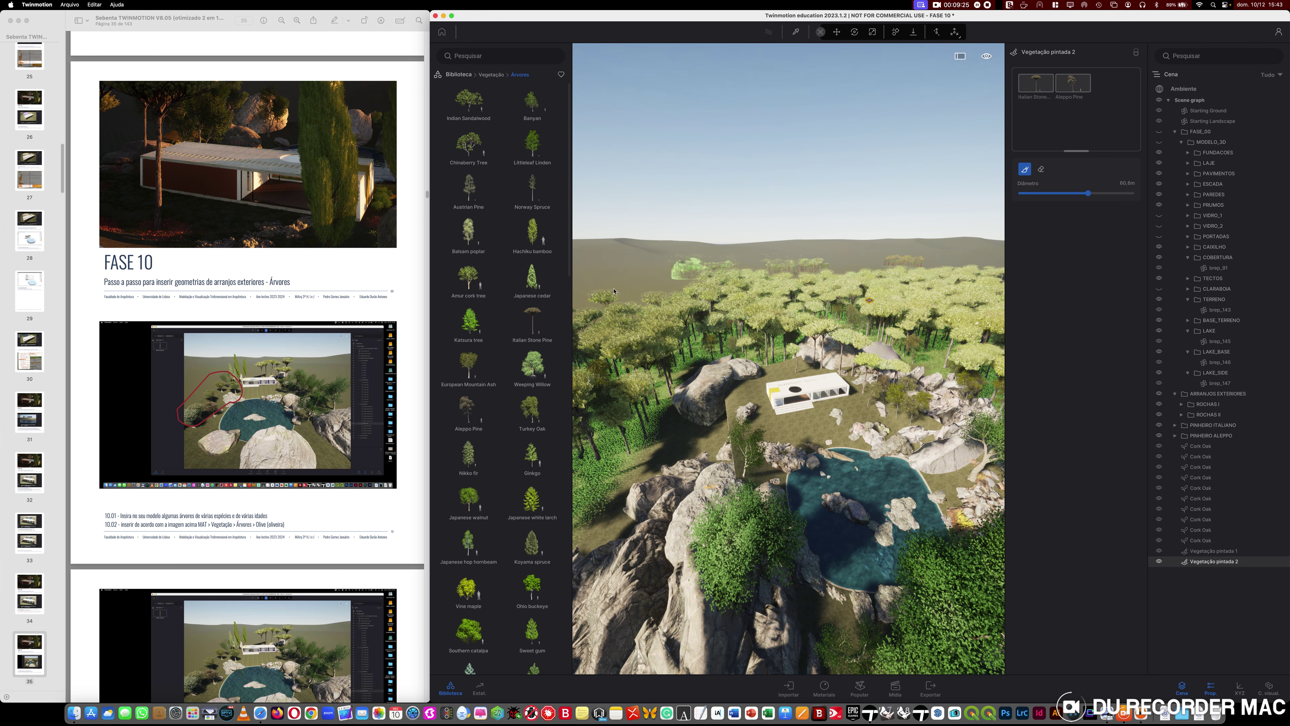
{"action": "left_click_drag", "start_coordinate": [613, 291], "coordinate": [578, 297]}
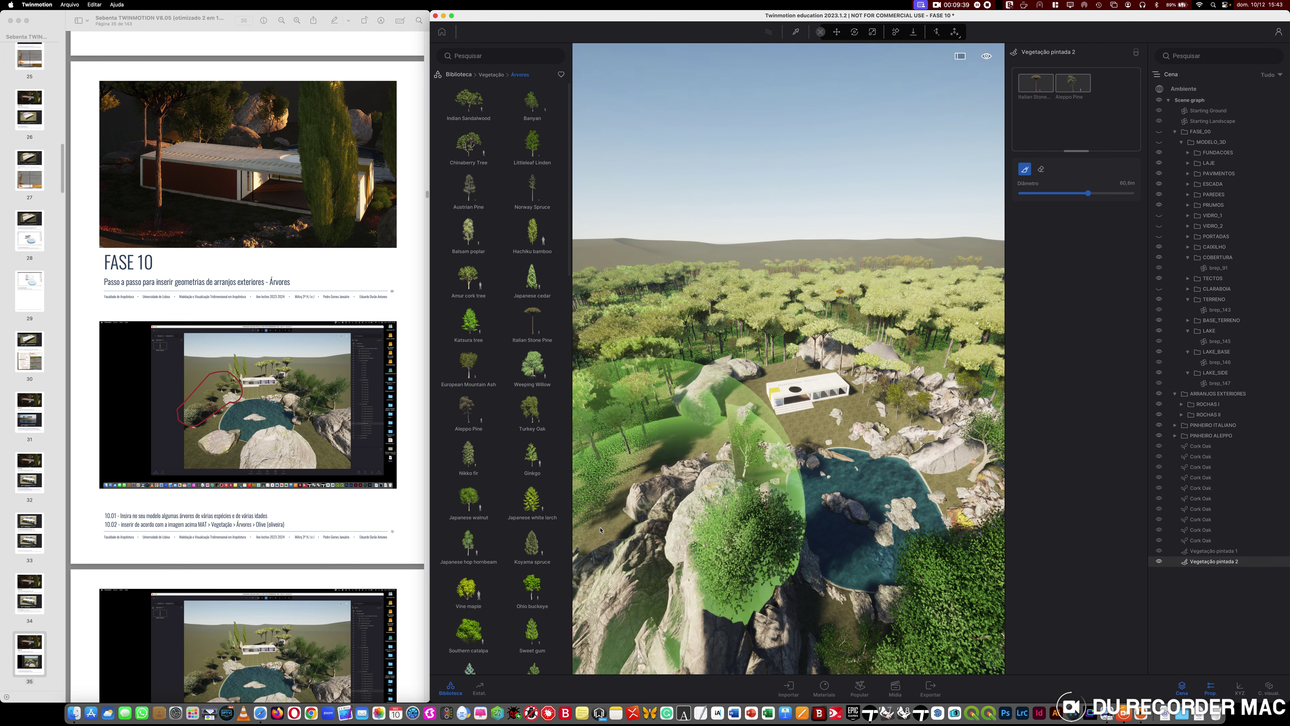
{"action": "left_click", "coordinate": [591, 541]}
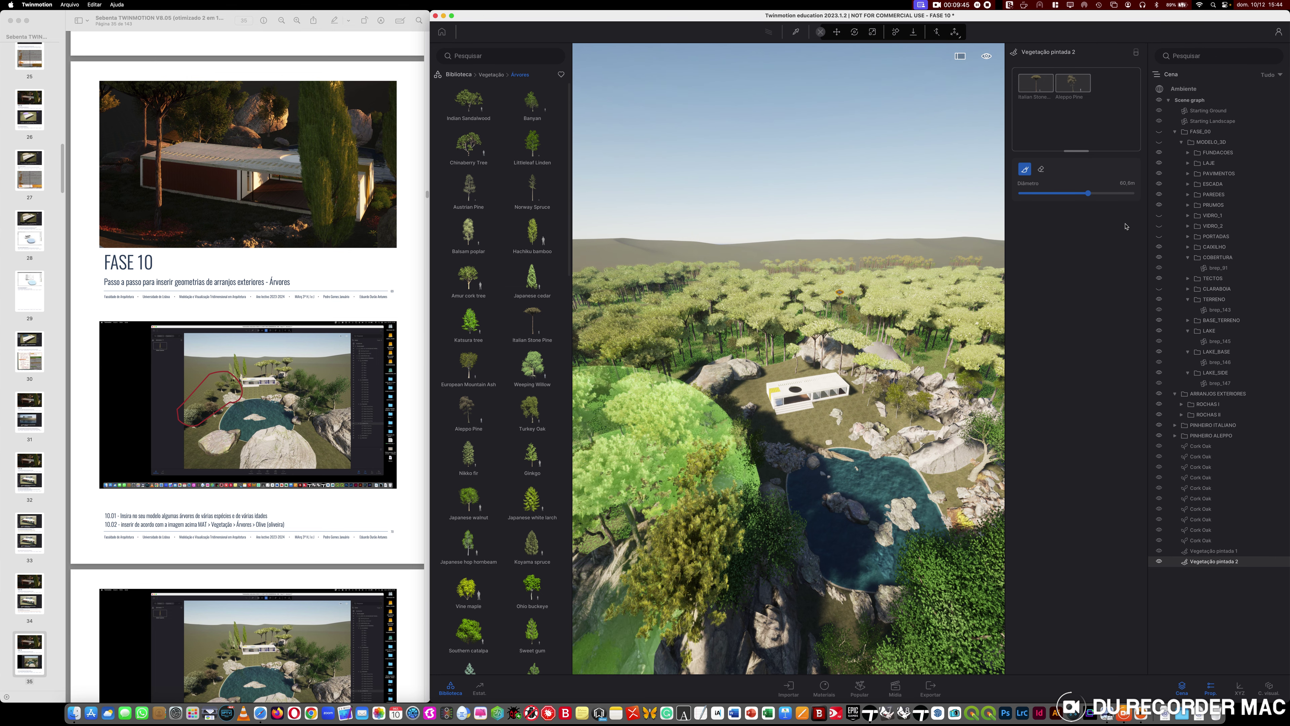
- Erase the painted pines that cover the tall rocks beside the lake
{"action": "key", "text": "Escape"}
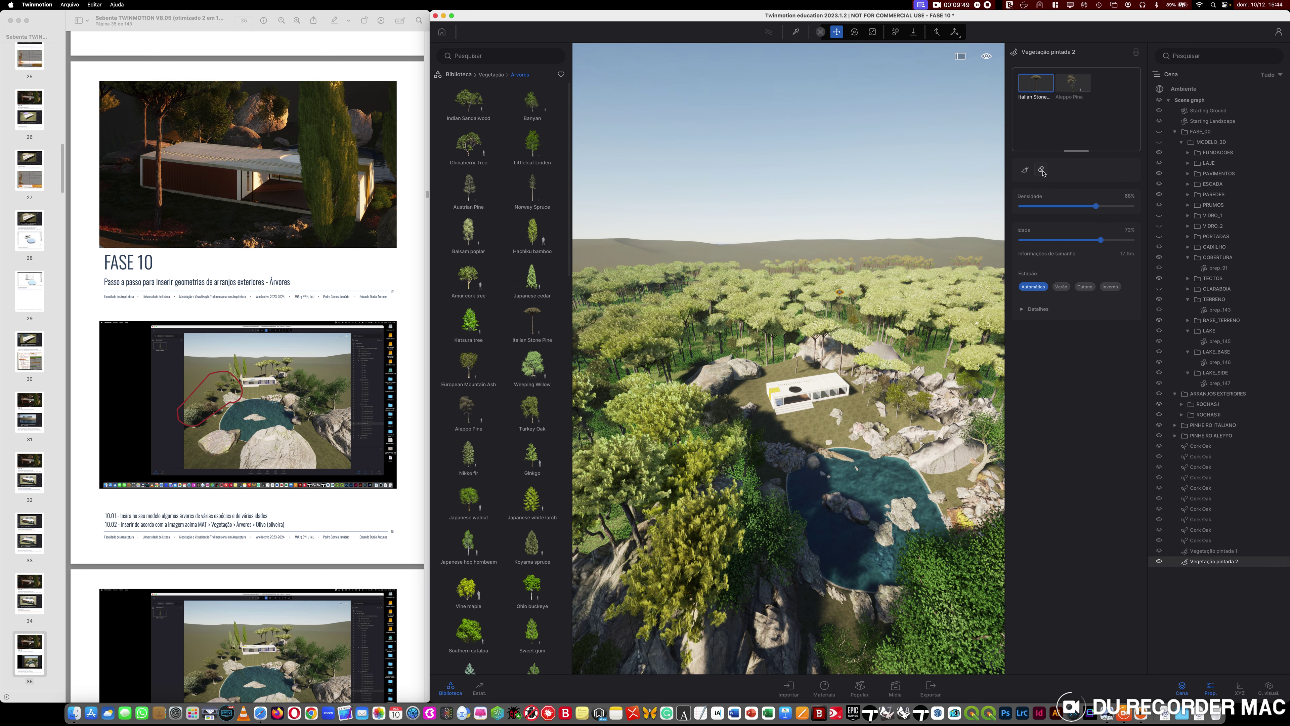
{"action": "left_click", "coordinate": [1042, 169]}
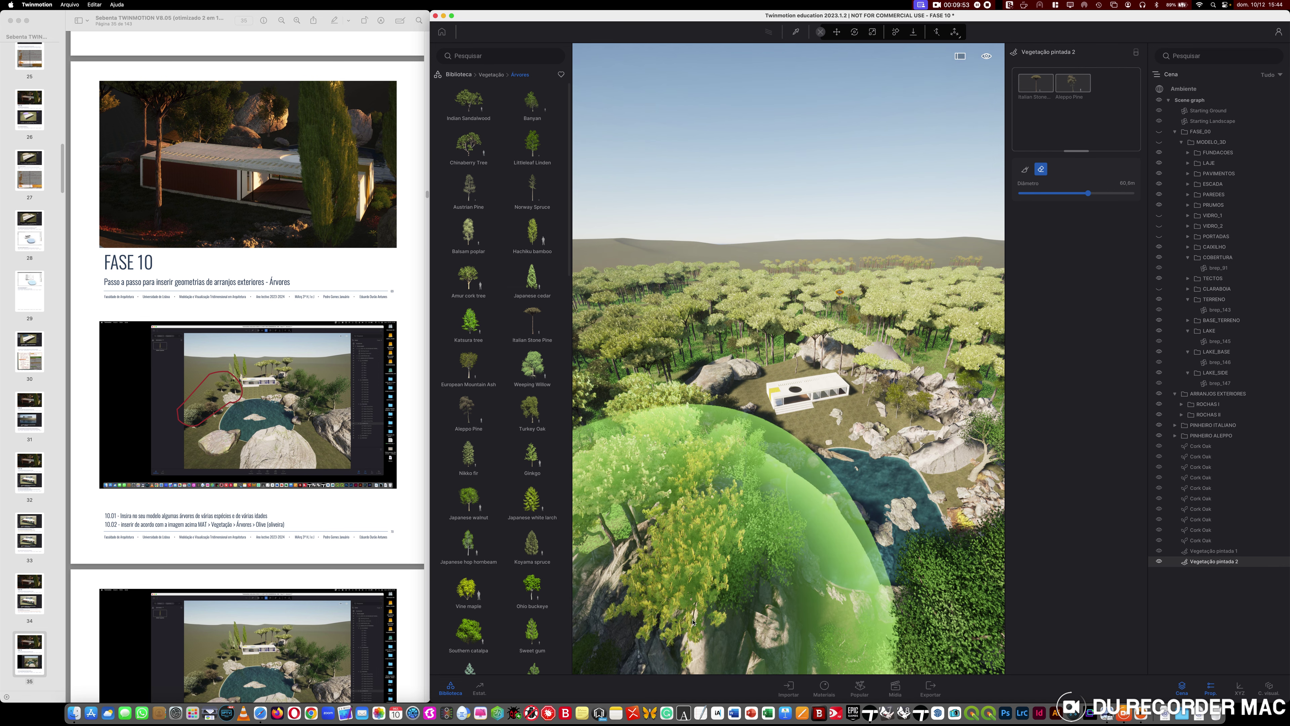
{"action": "left_click_drag", "start_coordinate": [694, 621], "coordinate": [668, 583]}
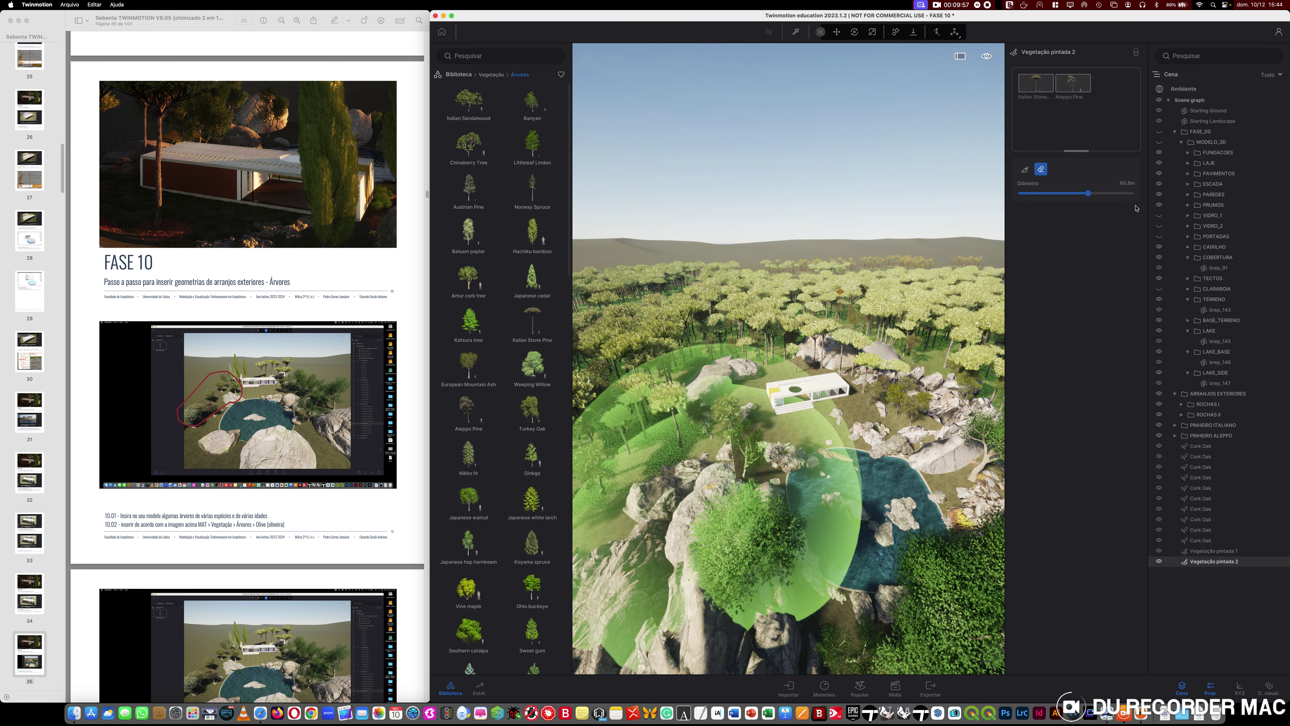
- Lower the painted Italian Stone Pine's density to about 55% and the Aleppo Pine's density to about 23%
{"action": "left_click", "coordinate": [1035, 84]}
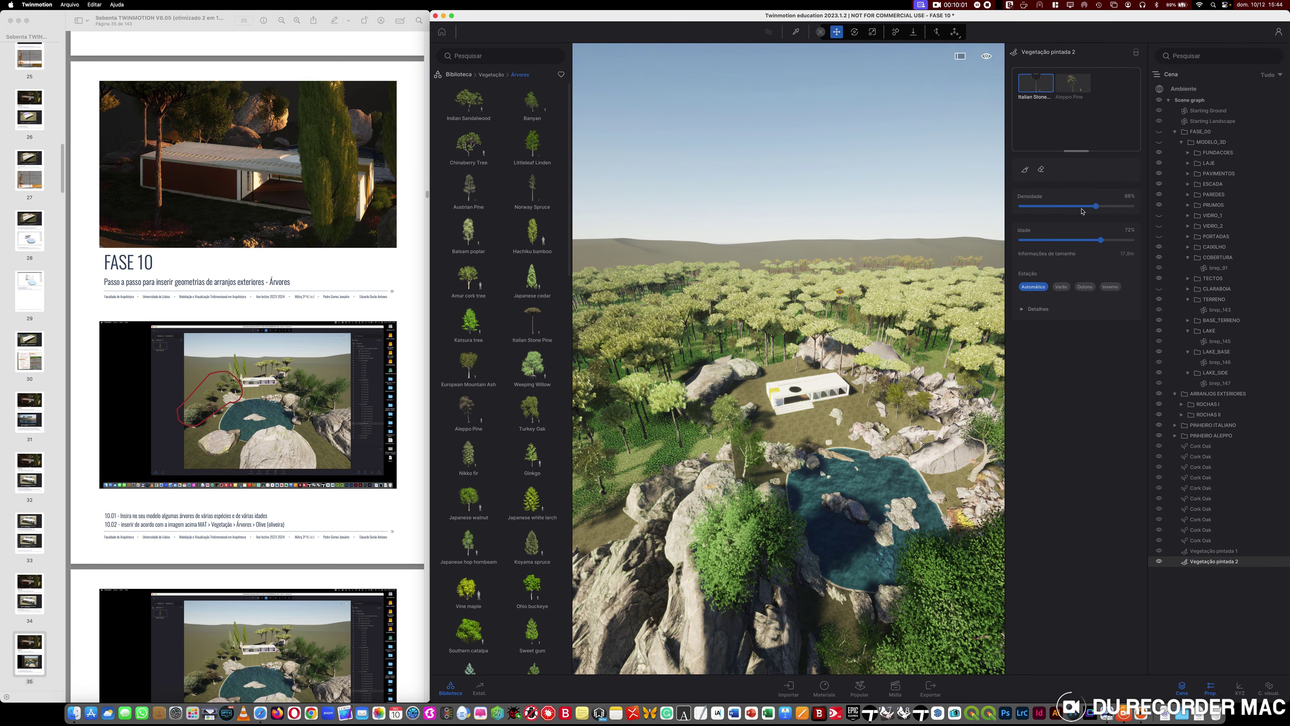
{"action": "left_click", "coordinate": [1081, 206]}
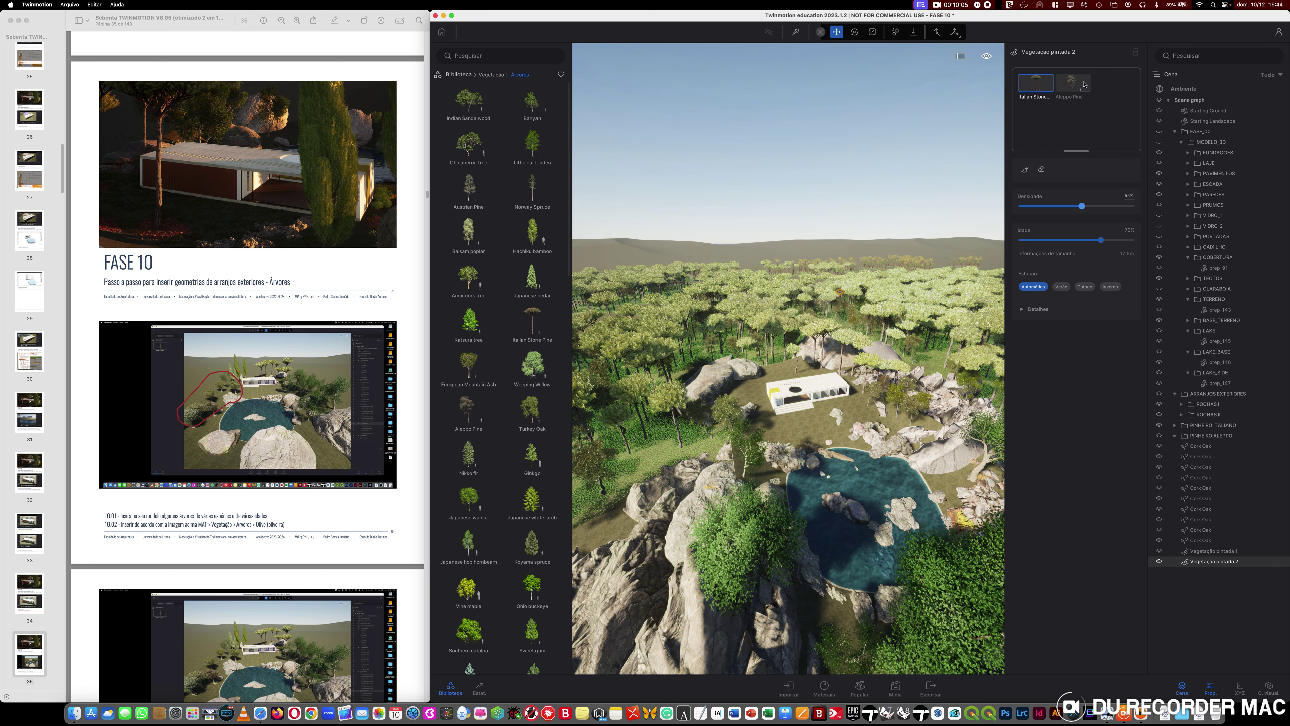
{"action": "left_click", "coordinate": [1072, 83]}
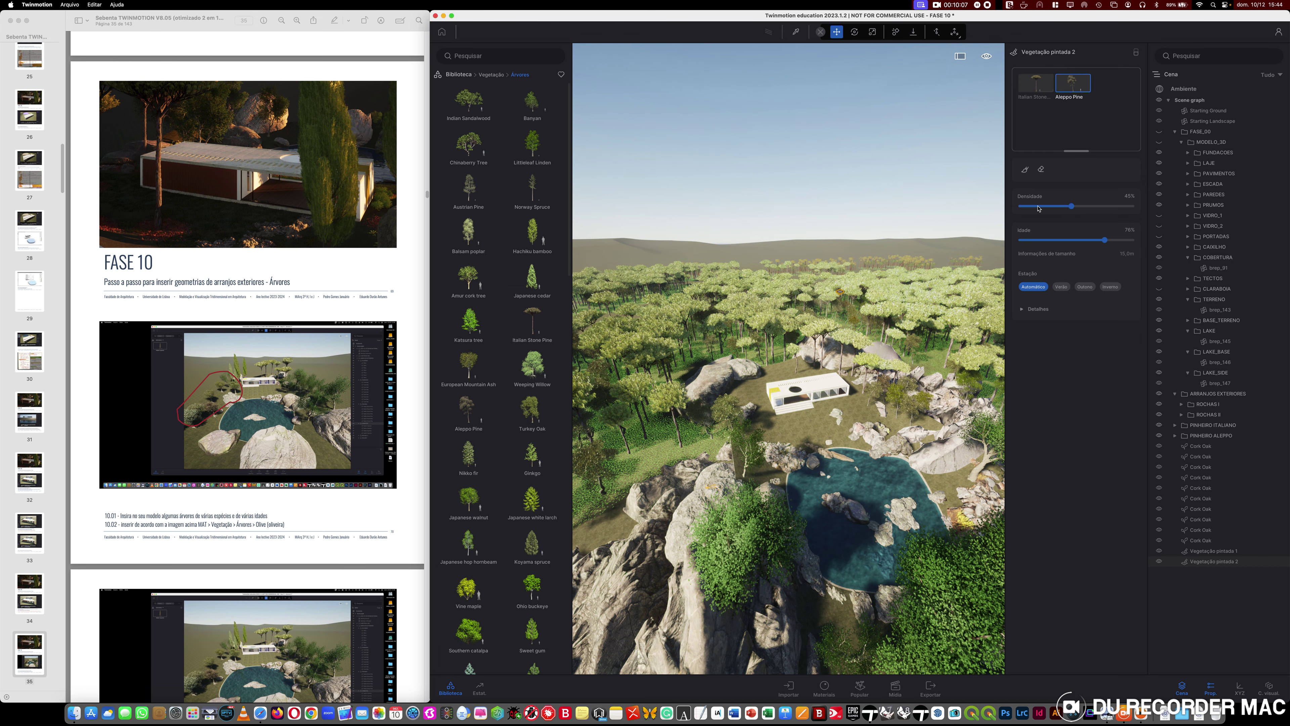
{"action": "left_click", "coordinate": [1044, 206]}
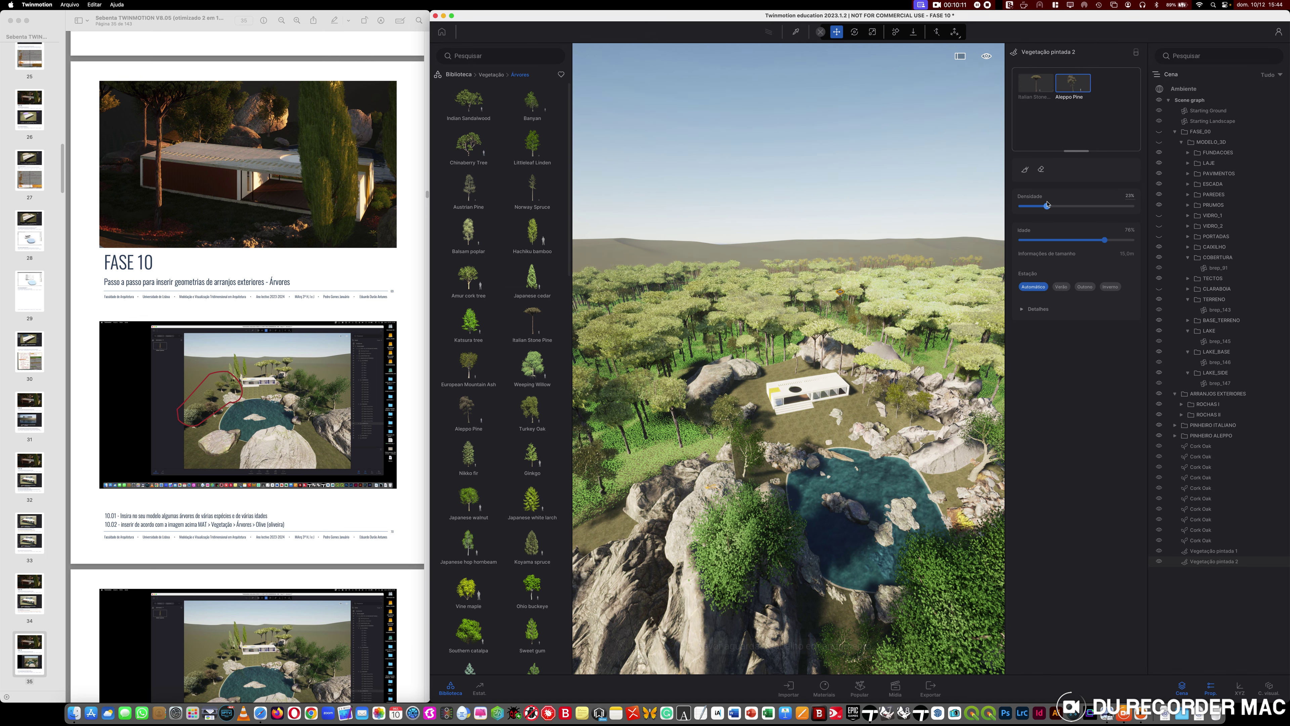
{"action": "left_click", "coordinate": [1047, 205]}
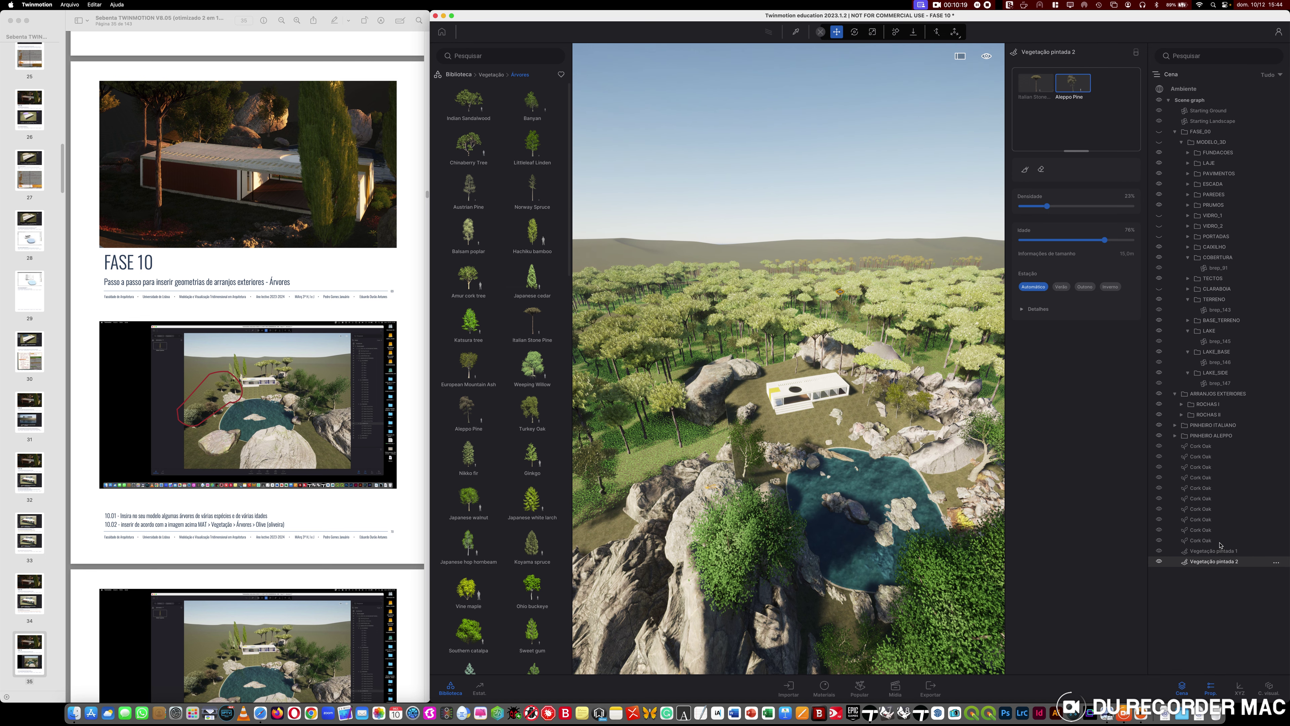
- Move all the individual Cork Oaks into a new container named SOBREIRO and collapse it
{"action": "left_click", "coordinate": [1219, 542]}
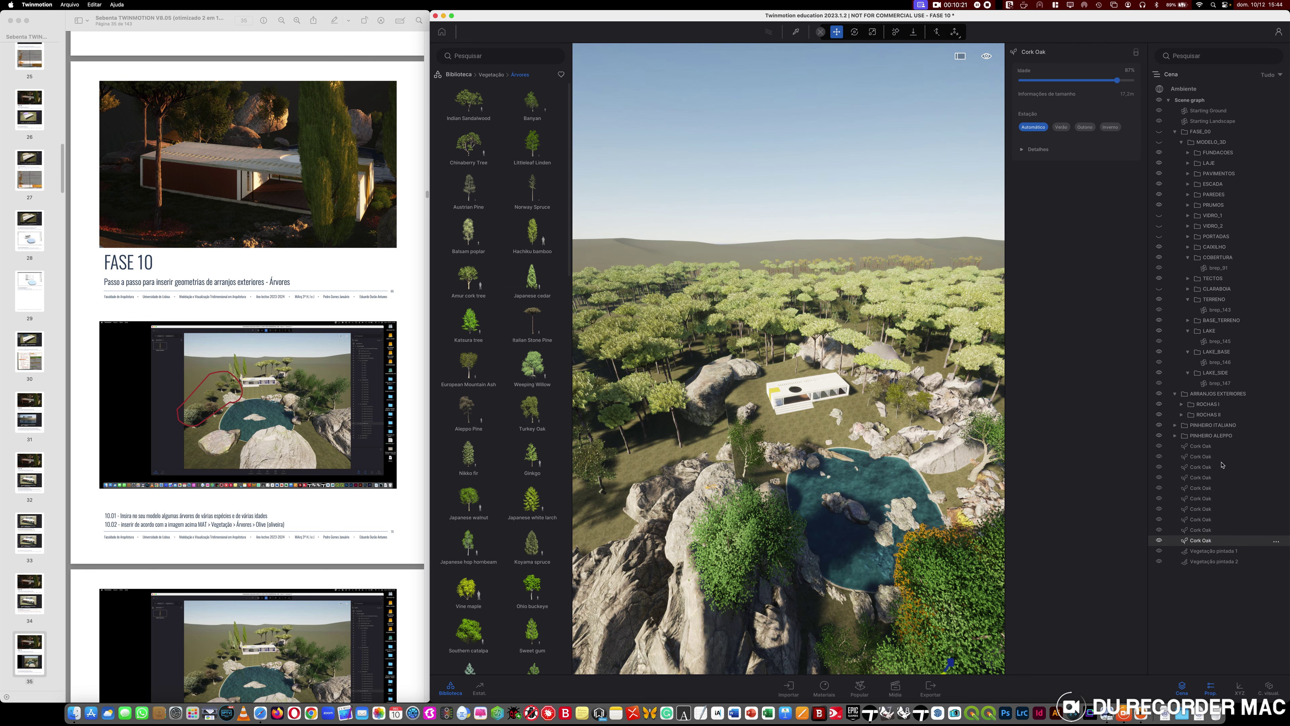
{"action": "left_click", "coordinate": [1221, 447], "text": "shift"}
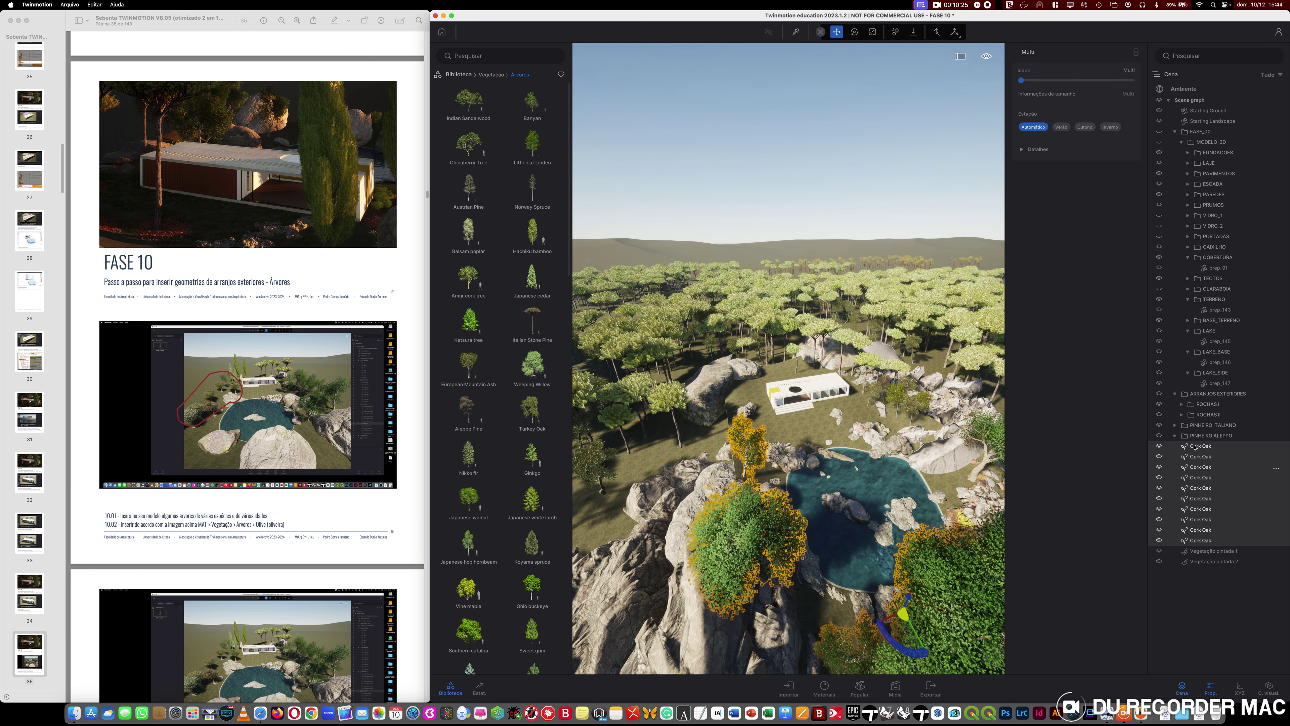
{"action": "right_click", "coordinate": [1199, 498]}
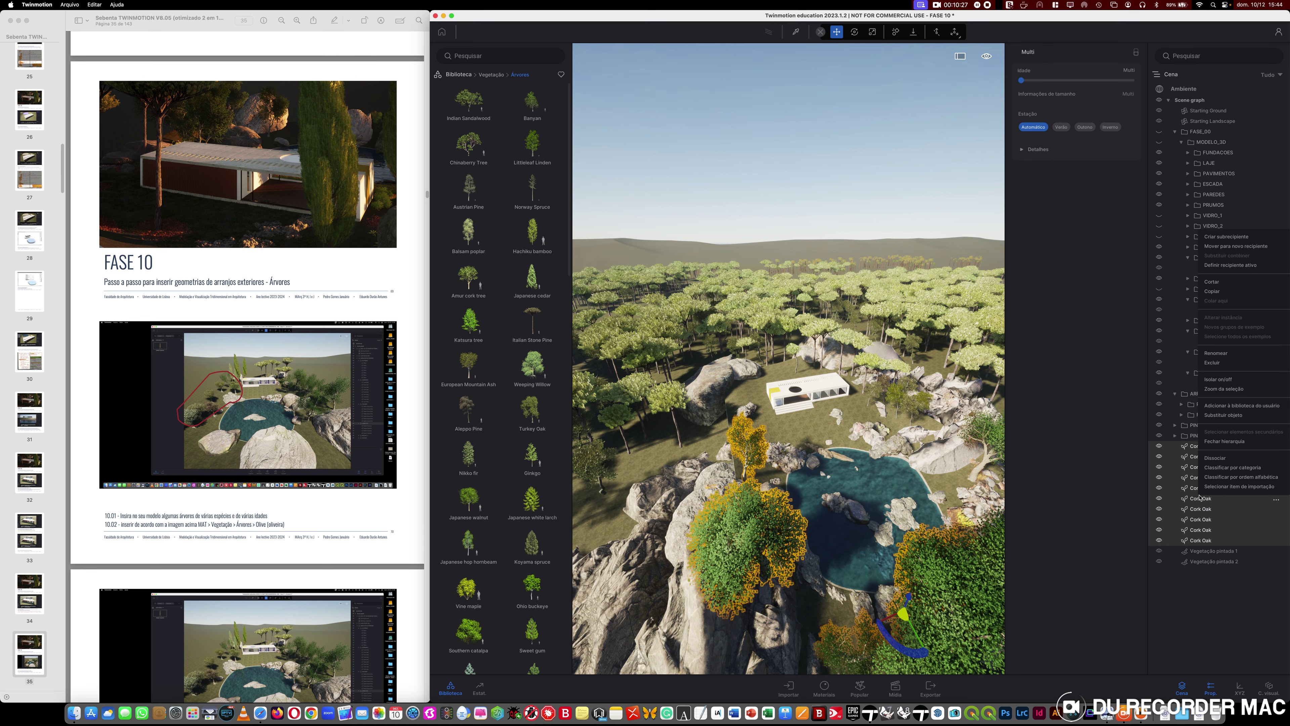
{"action": "left_click", "coordinate": [1256, 246]}
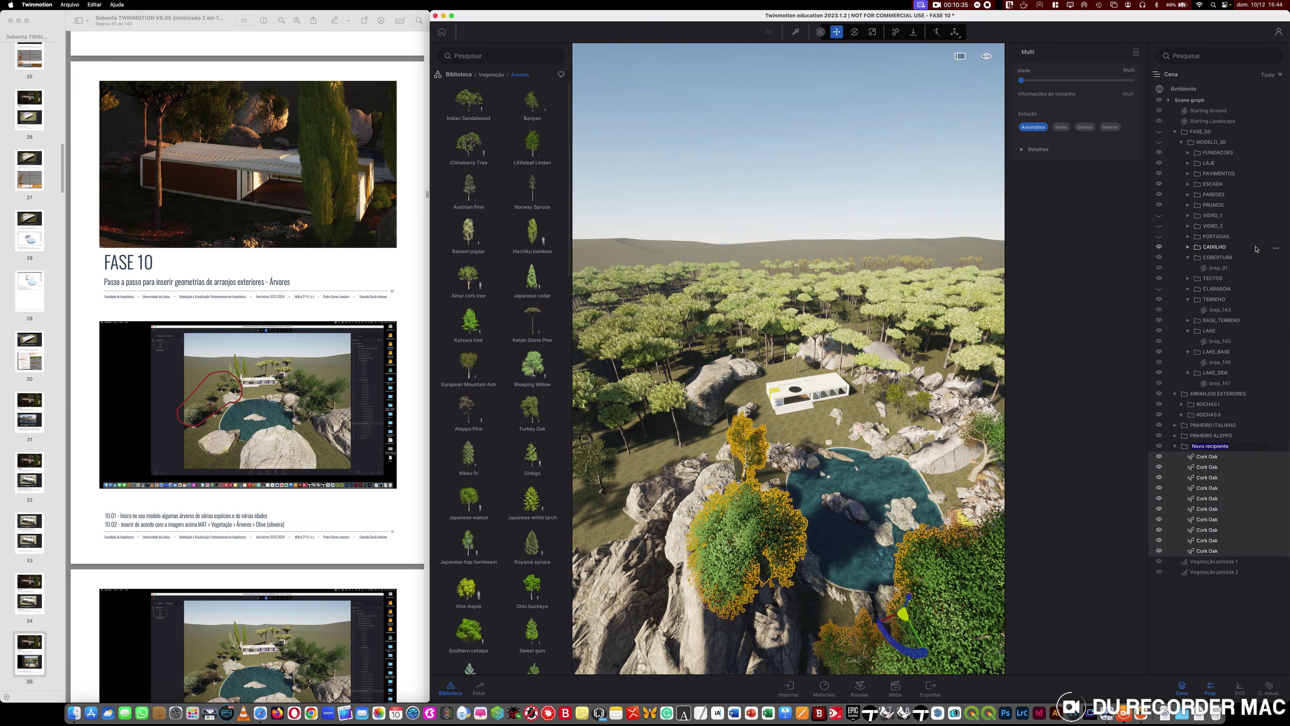
{"action": "type", "text": "SOBREIRO"}
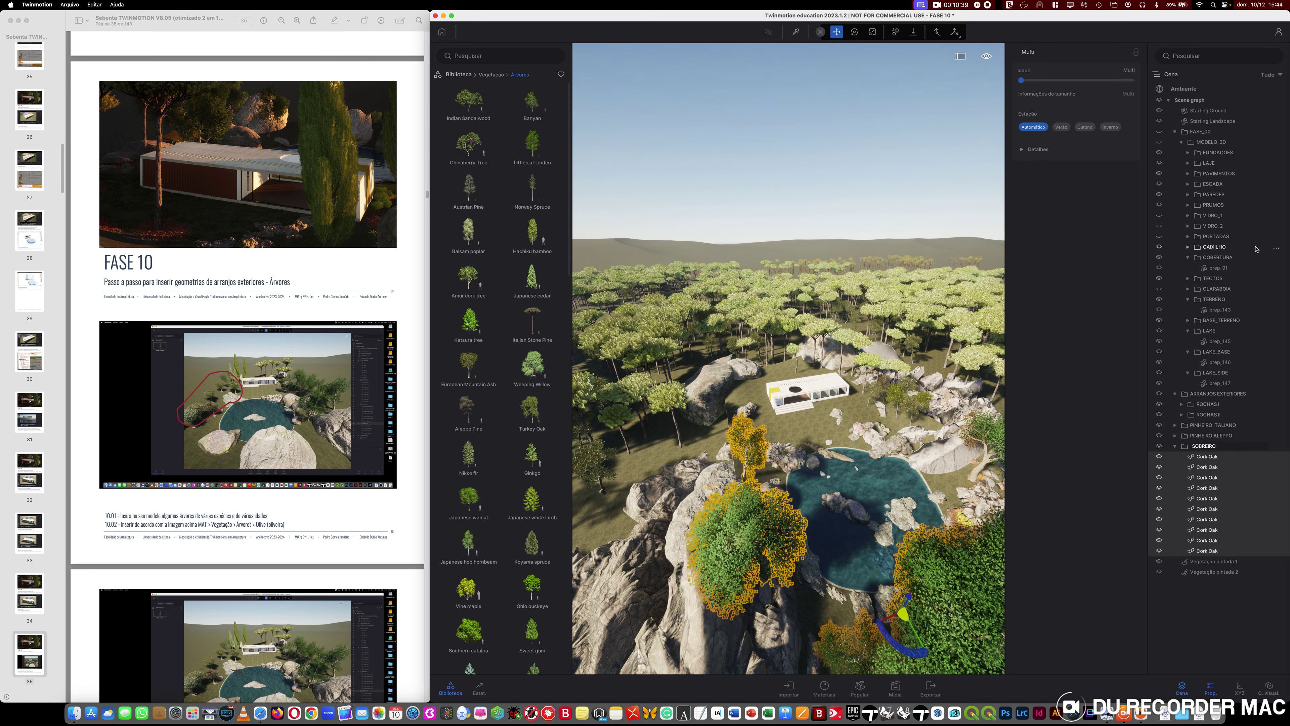
{"action": "key", "text": "Return"}
{"action": "left_click", "coordinate": [1243, 513]}
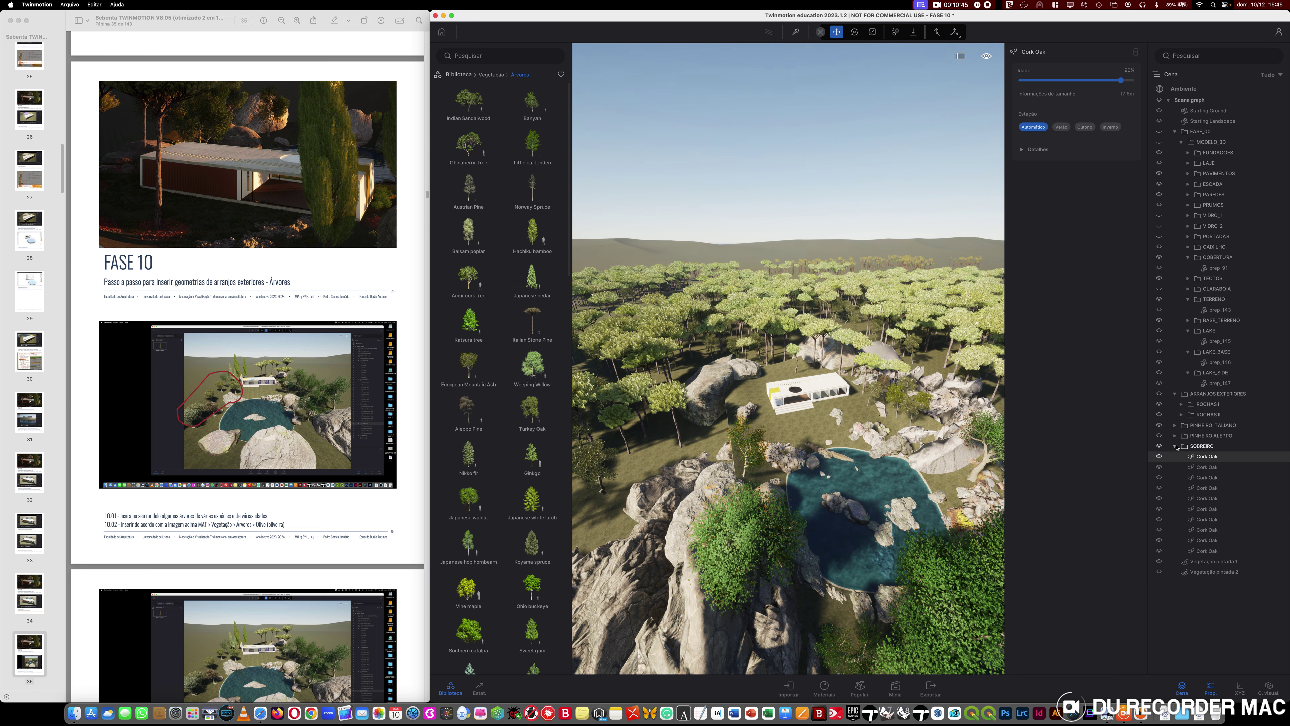
{"action": "left_click", "coordinate": [1176, 446]}
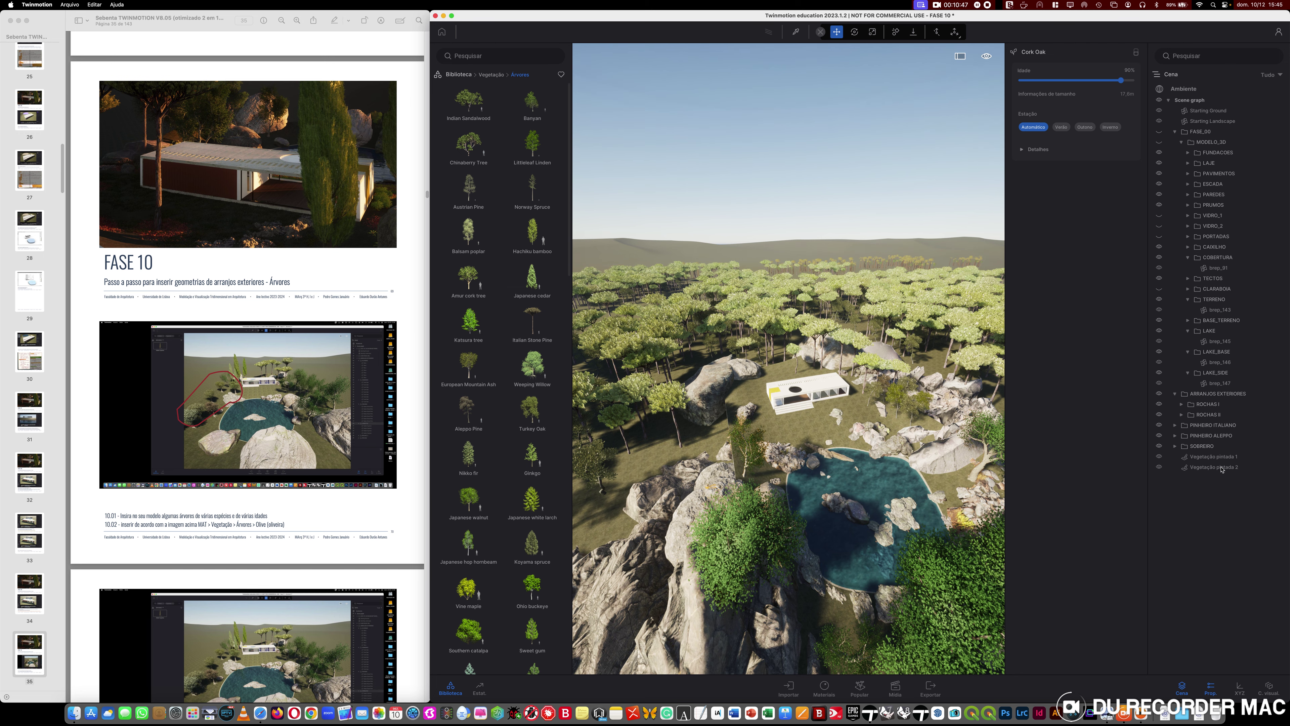
- Move both painted vegetation items into a new container named BOSQUE and collapse it
{"action": "left_click", "coordinate": [1221, 468]}
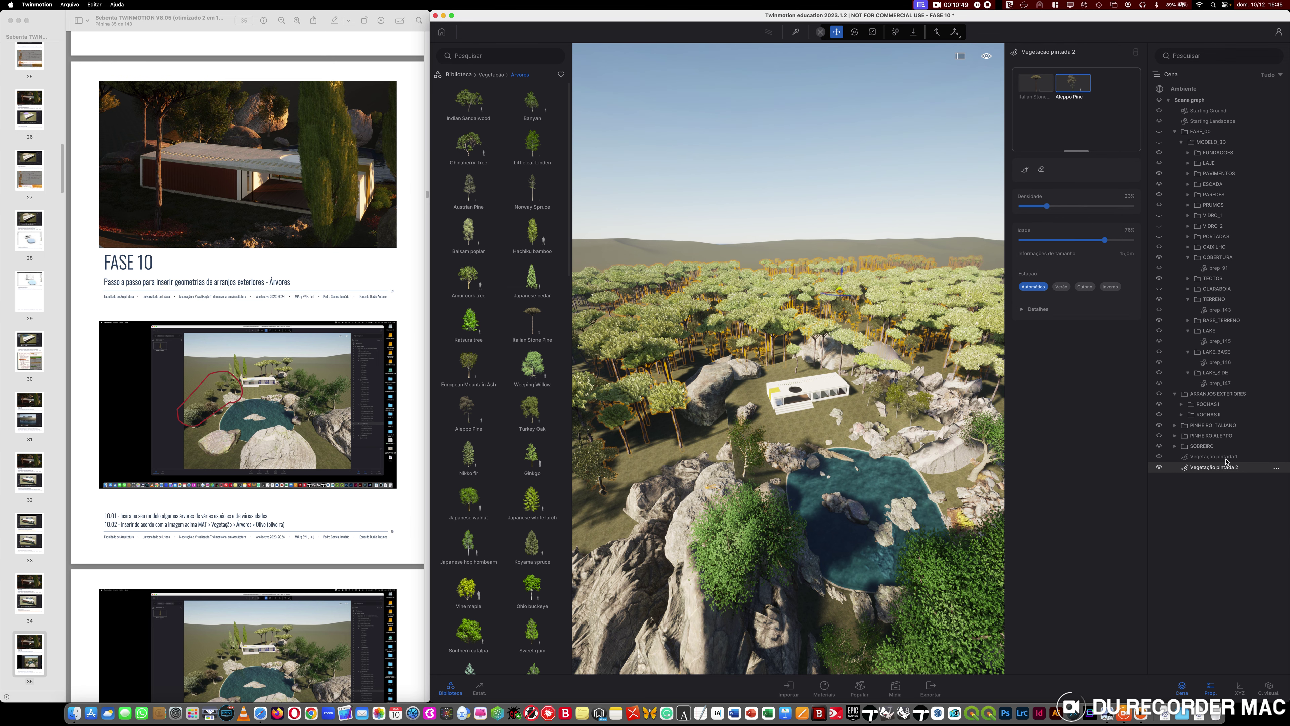
{"action": "left_click", "coordinate": [1226, 457], "text": "shift"}
{"action": "right_click", "coordinate": [1226, 460]}
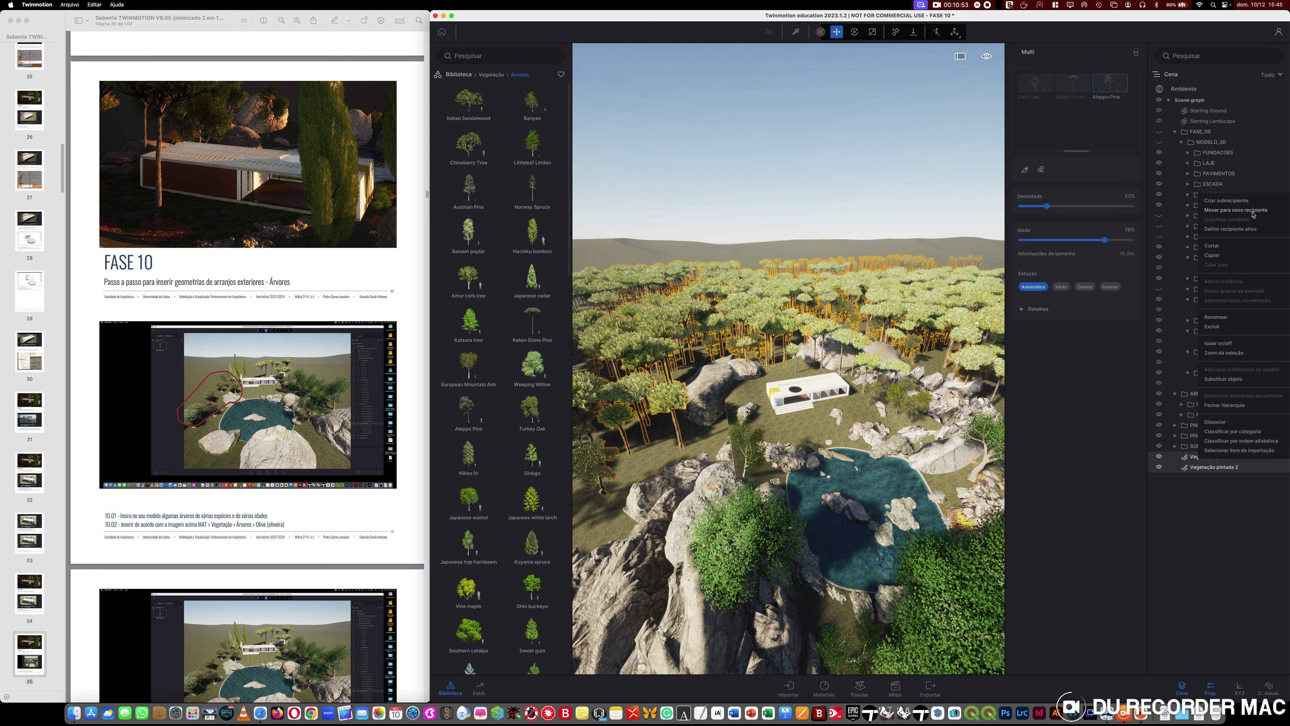
{"action": "left_click", "coordinate": [1252, 211]}
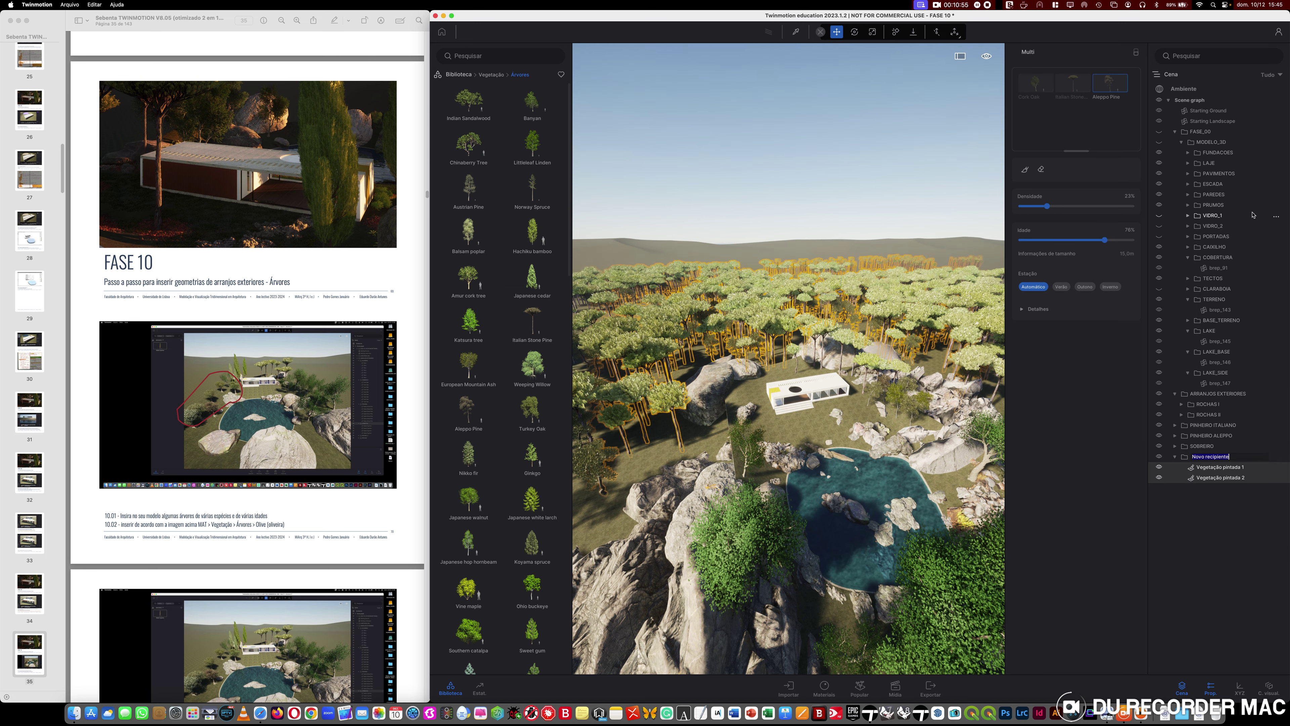
{"action": "type", "text": "BOSQUE"}
{"action": "key", "text": "Escape"}
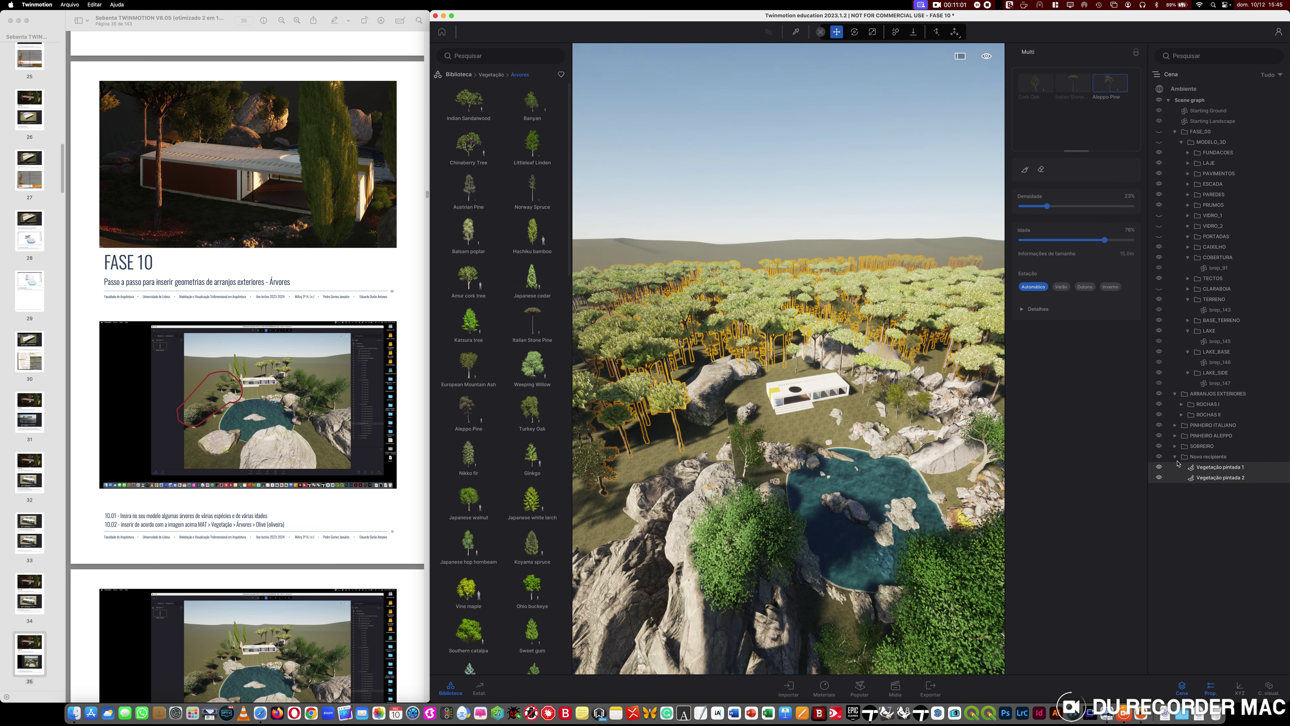
{"action": "left_click", "coordinate": [1174, 457]}
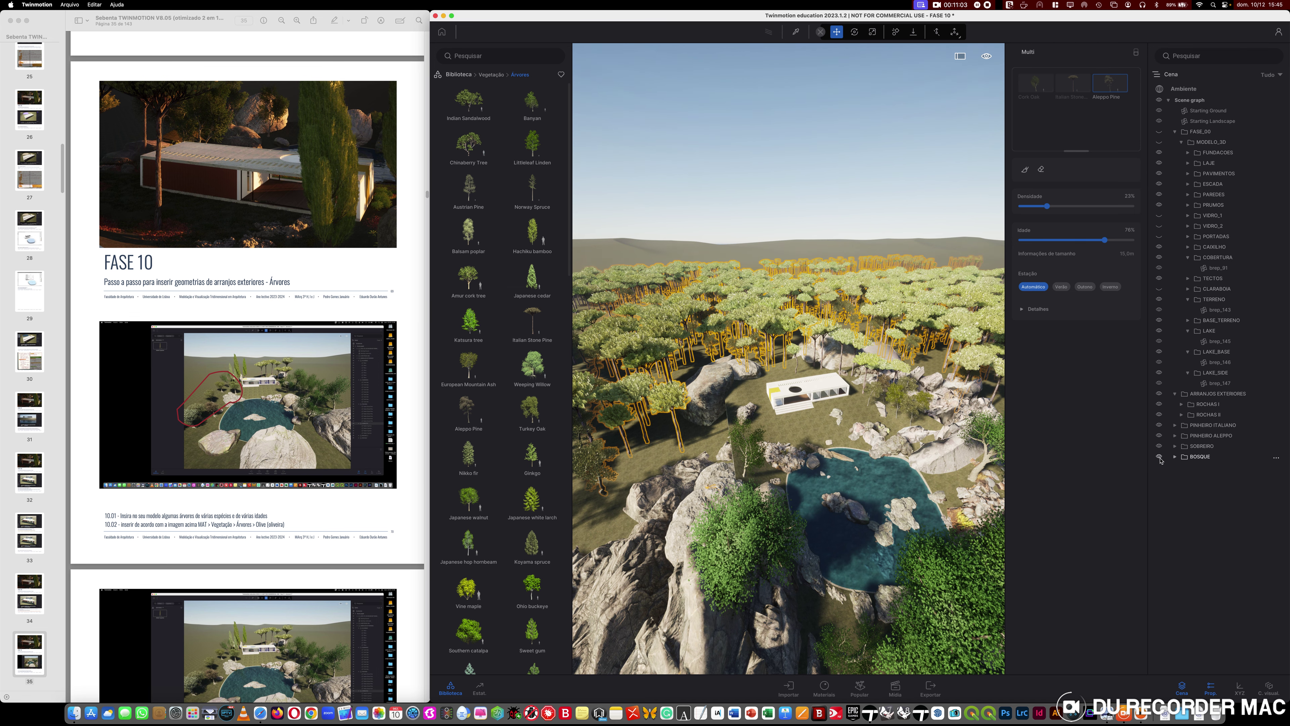
- Hide the BOSQUE container to leave only the individually placed trees around the house and lake
{"action": "left_click", "coordinate": [1159, 457]}
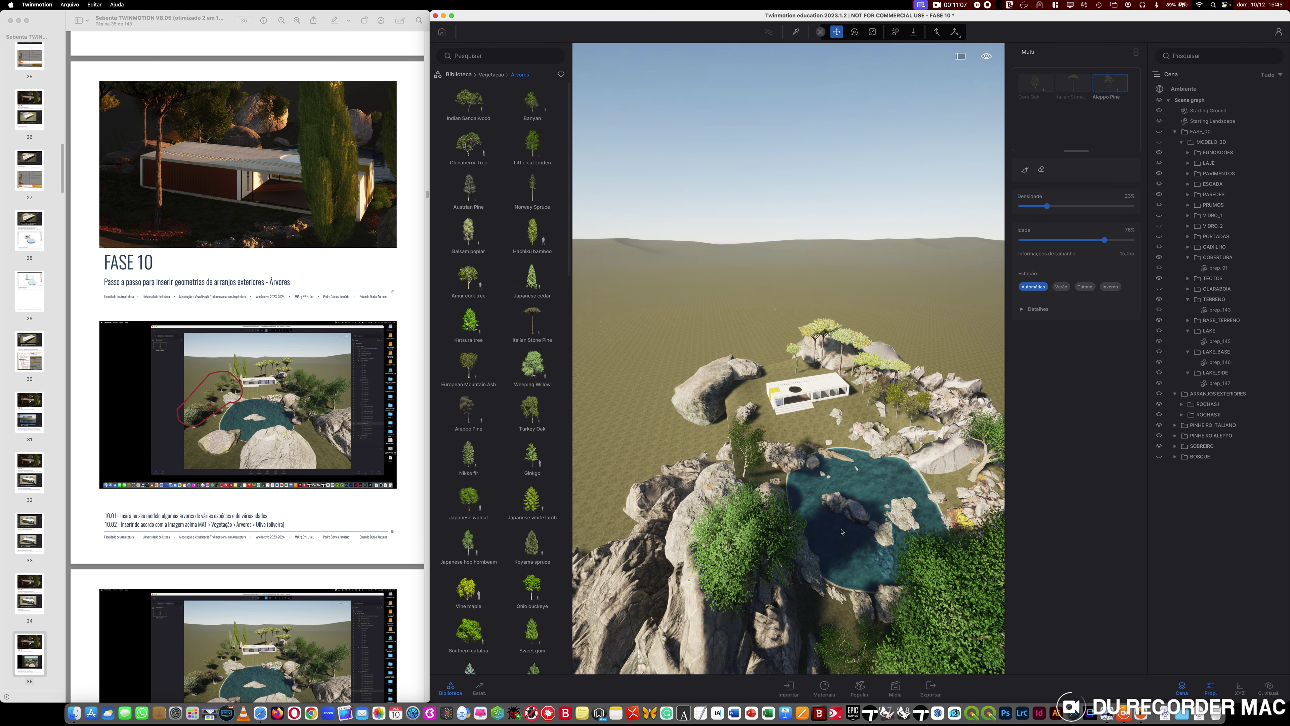
{"action": "middle_click_drag", "start_coordinate": [841, 532], "coordinate": [716, 477], "text": "shift"}
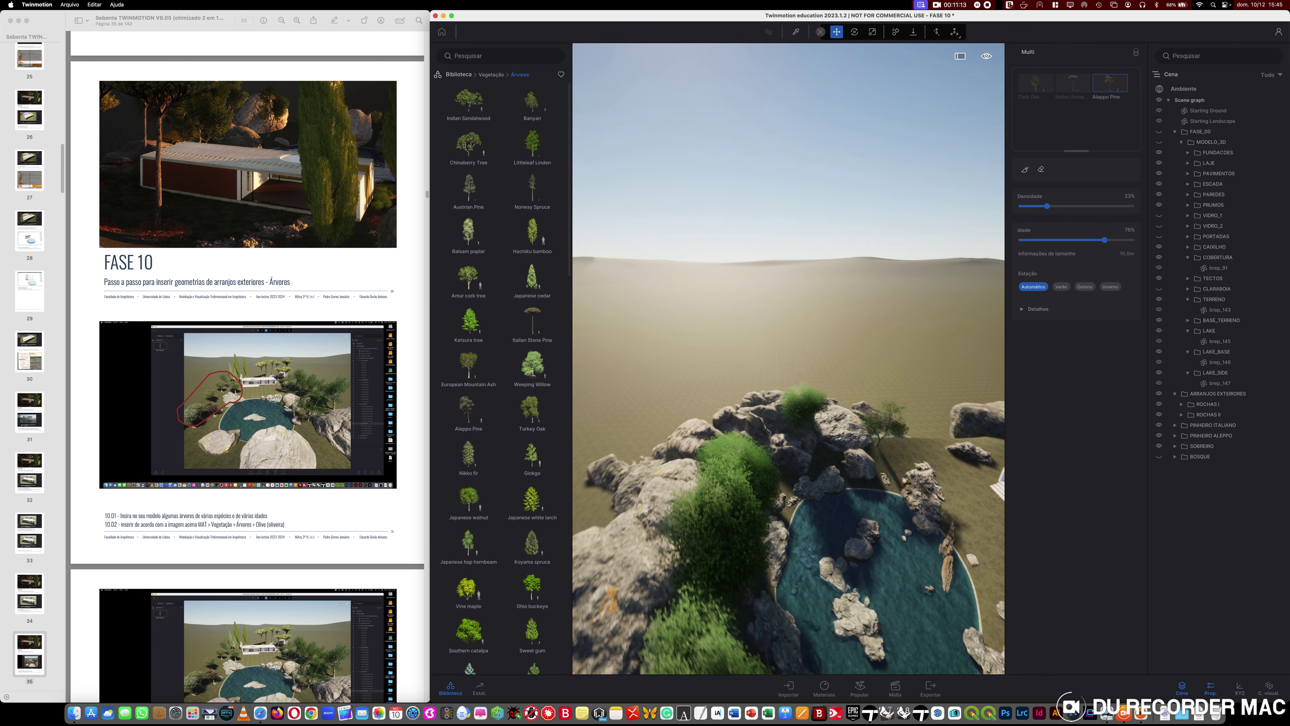
{"action": "left_click_drag", "start_coordinate": [801, 366], "coordinate": [851, 442]}
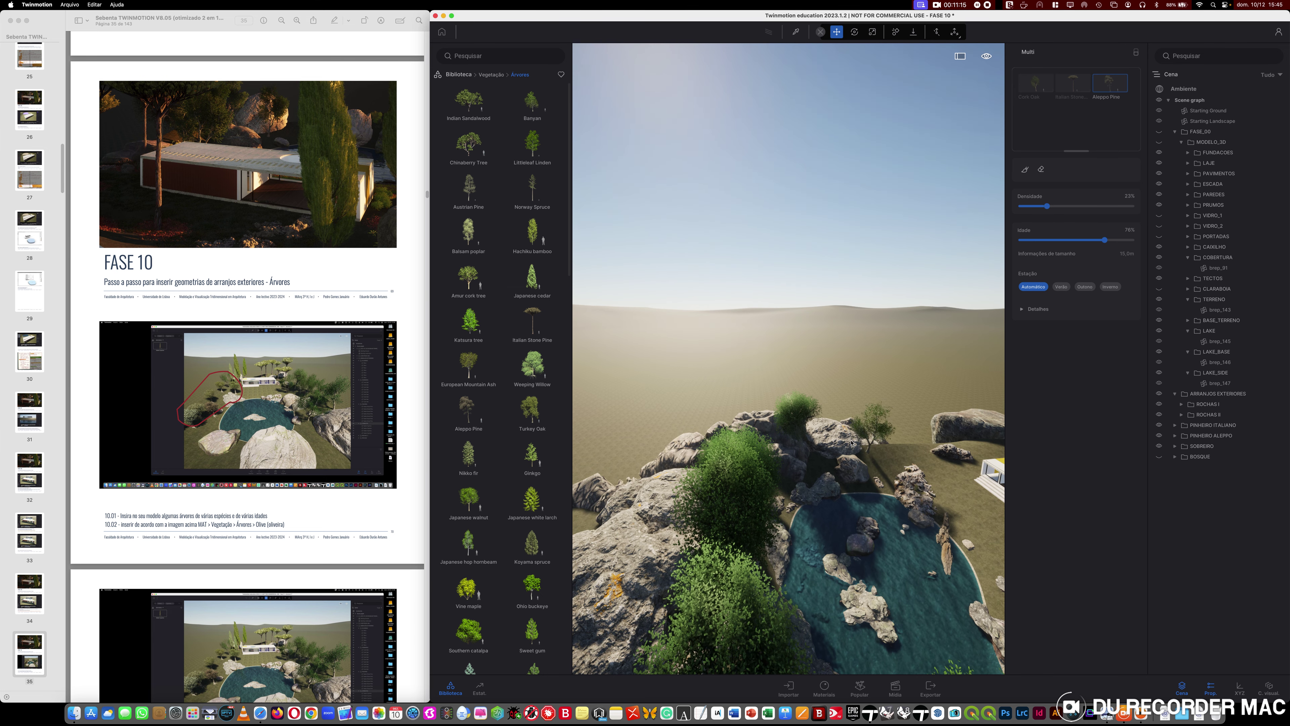
- Delete the Cork Oak standing behind the lake near the rocks and collapse the SOBREIRO container
{"action": "left_click", "coordinate": [874, 436]}
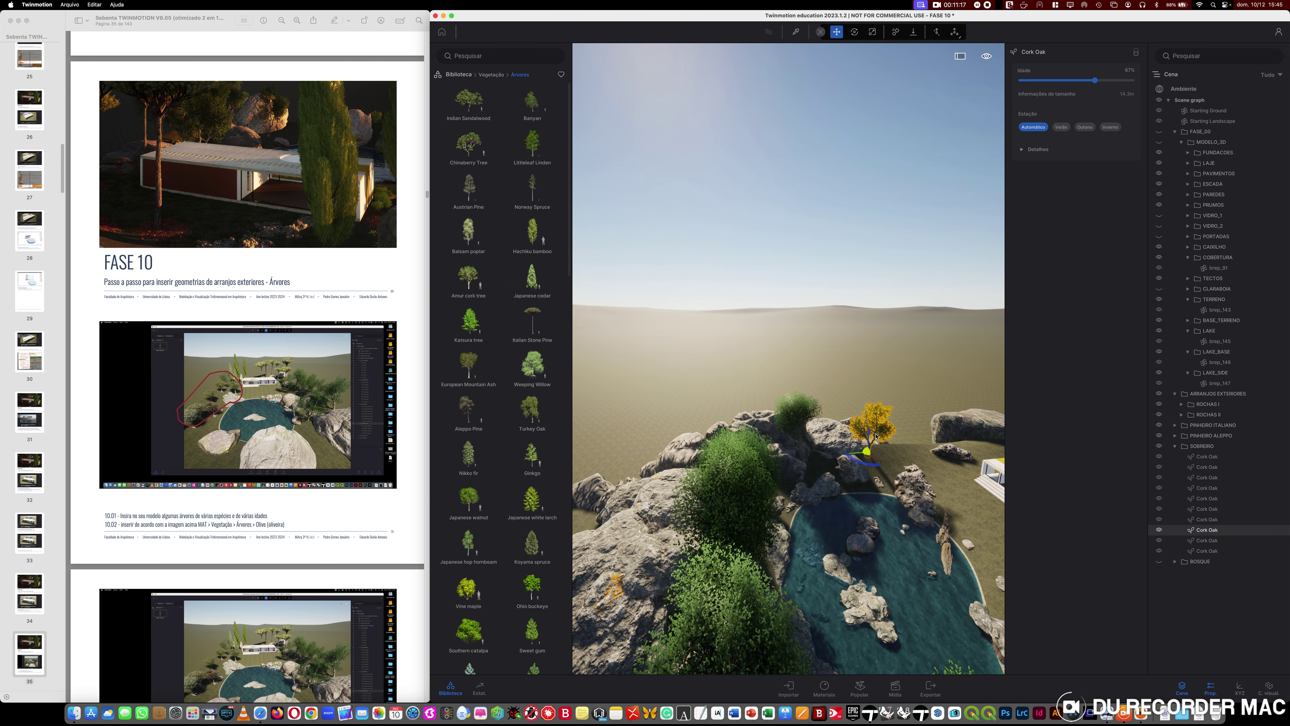
{"action": "key", "text": "Delete"}
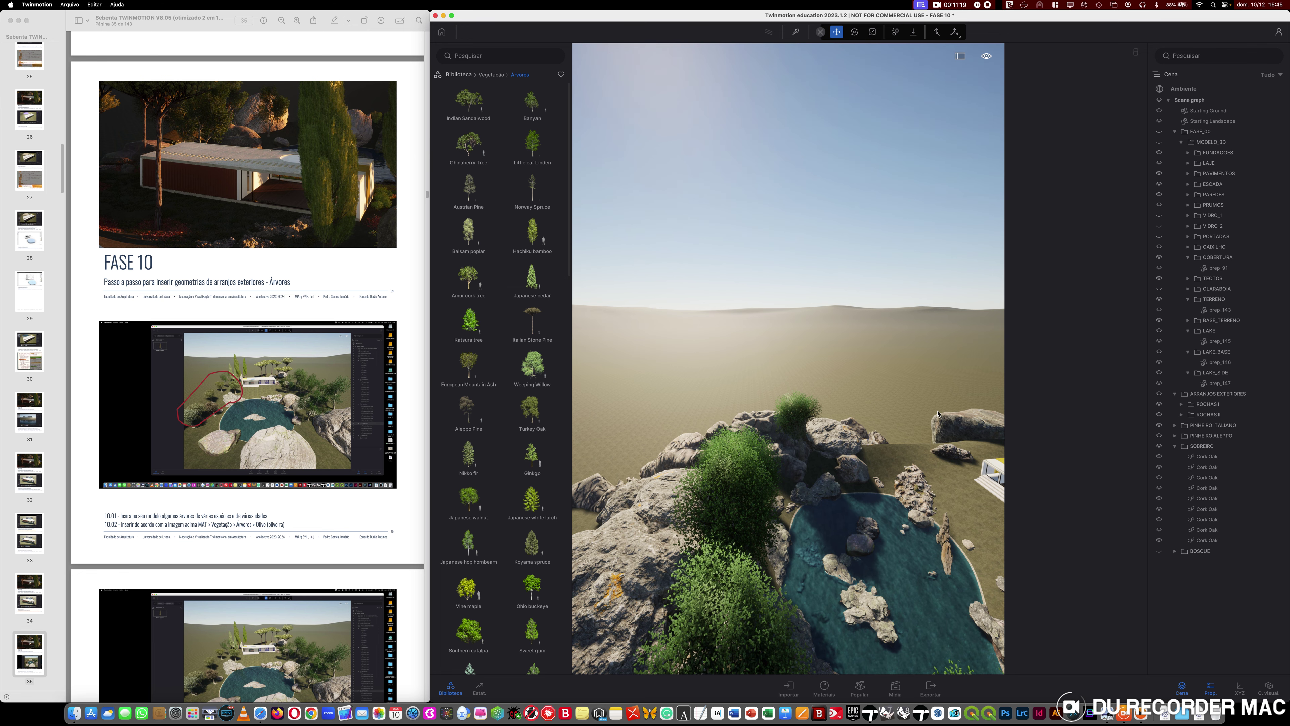
{"action": "middle_click_drag", "start_coordinate": [938, 414], "coordinate": [817, 478]}
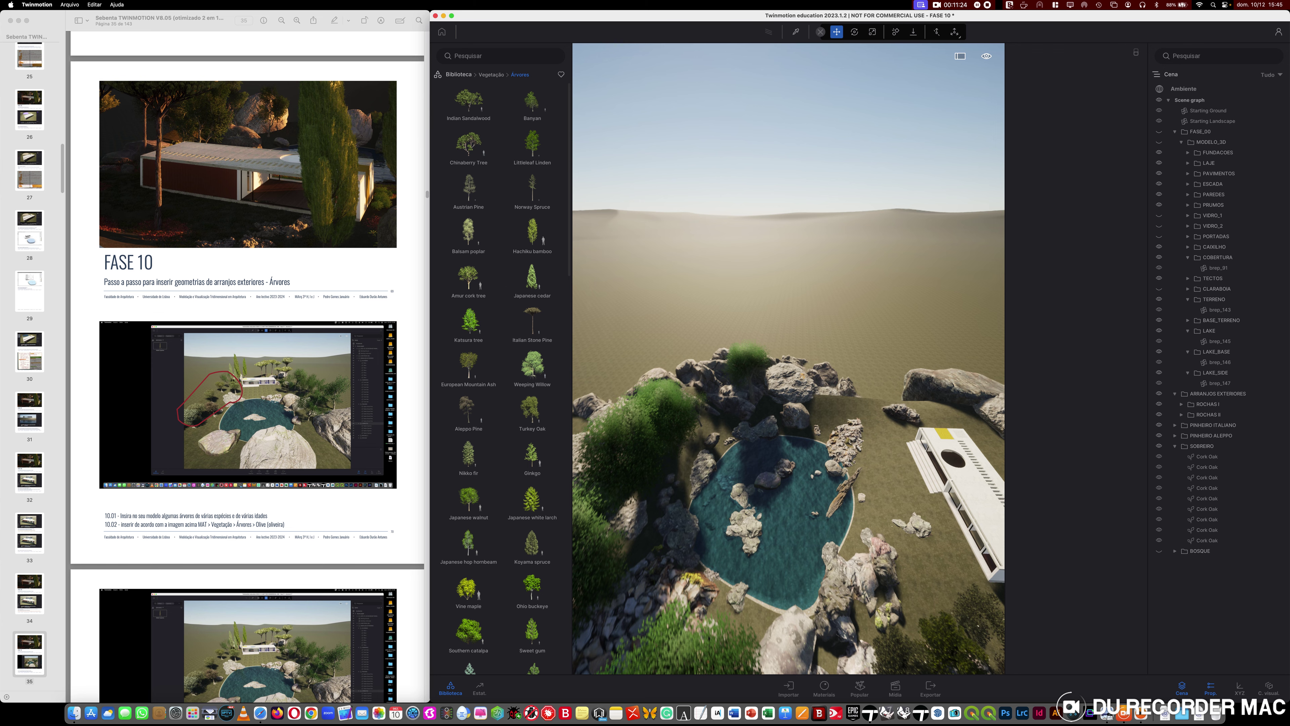
{"action": "scroll", "coordinate": [788, 358], "scroll_direction": "down", "scroll_amount": 3}
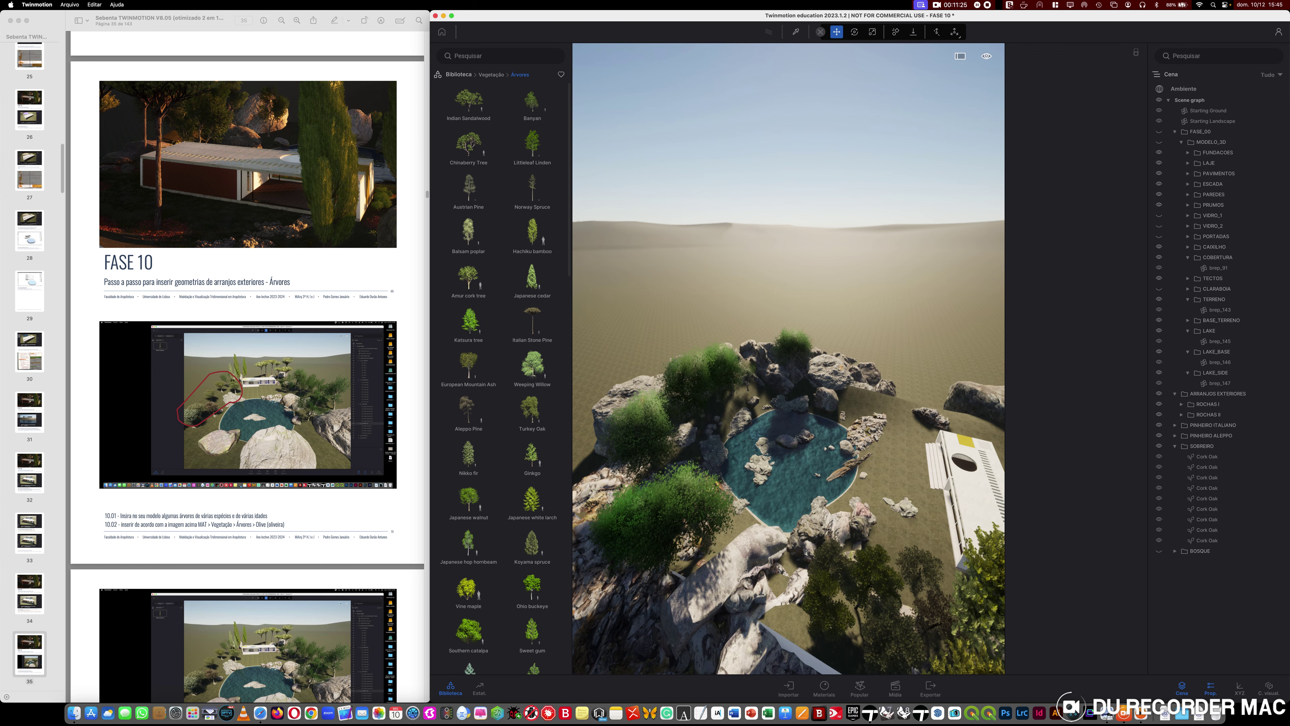
{"action": "middle_click_drag", "start_coordinate": [967, 392], "coordinate": [966, 419], "text": "shift"}
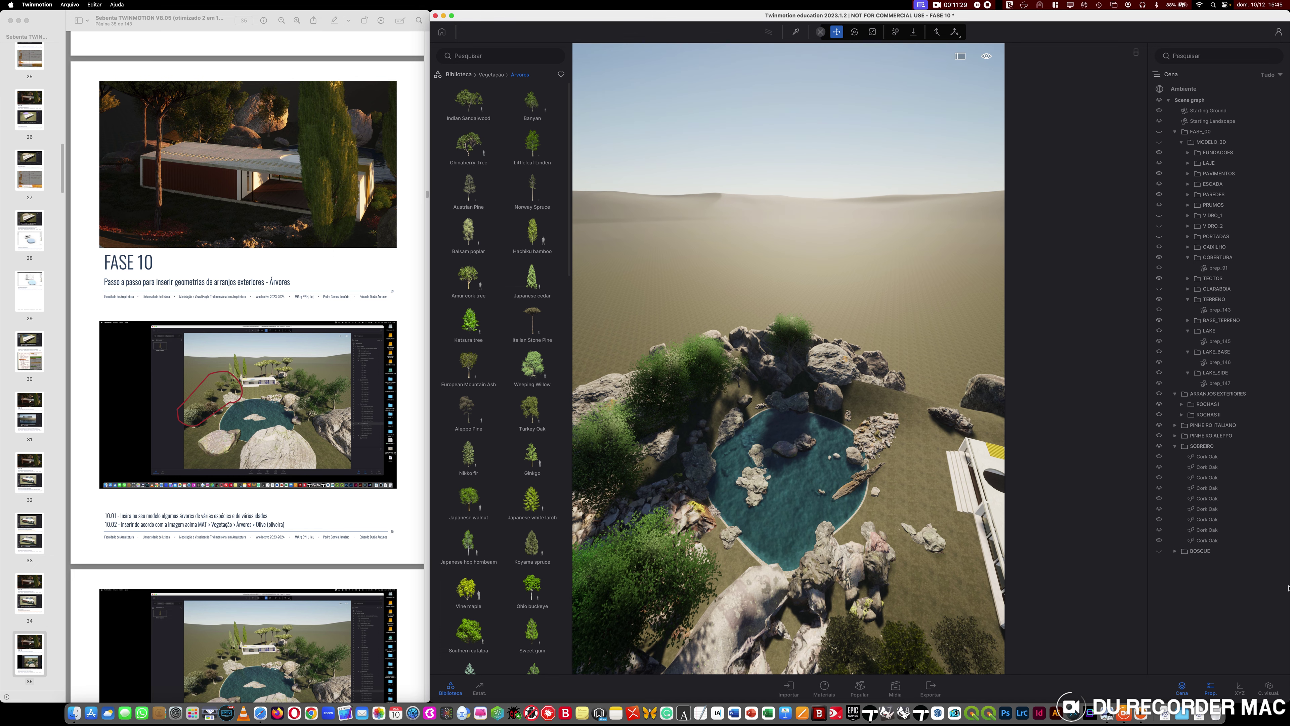
{"action": "left_click", "coordinate": [1175, 446]}
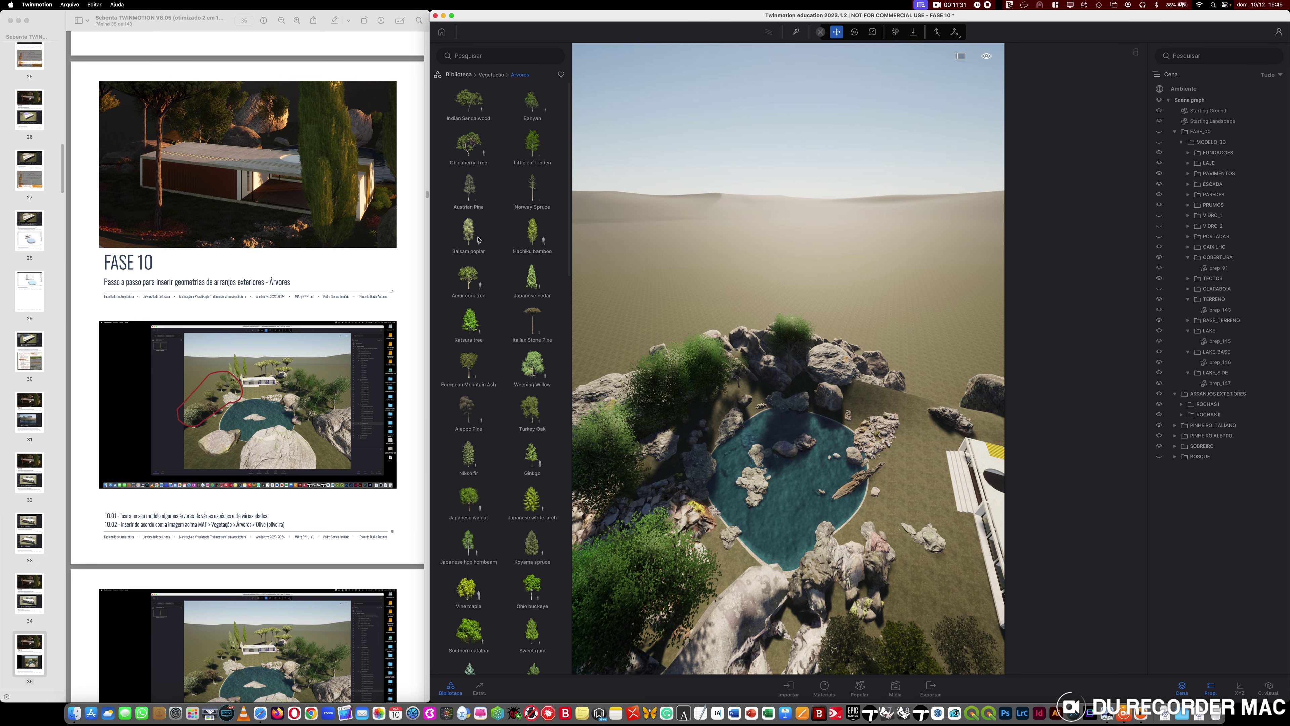
- Move the PINHEIRO ITALIANO, PINHEIRO ALEPPO, SOBREIRO and BOSQUE containers directly under ARRANJOS EXTERIORES, outside the ROCHAS I container, and deselect them
{"action": "left_click", "coordinate": [1195, 457]}
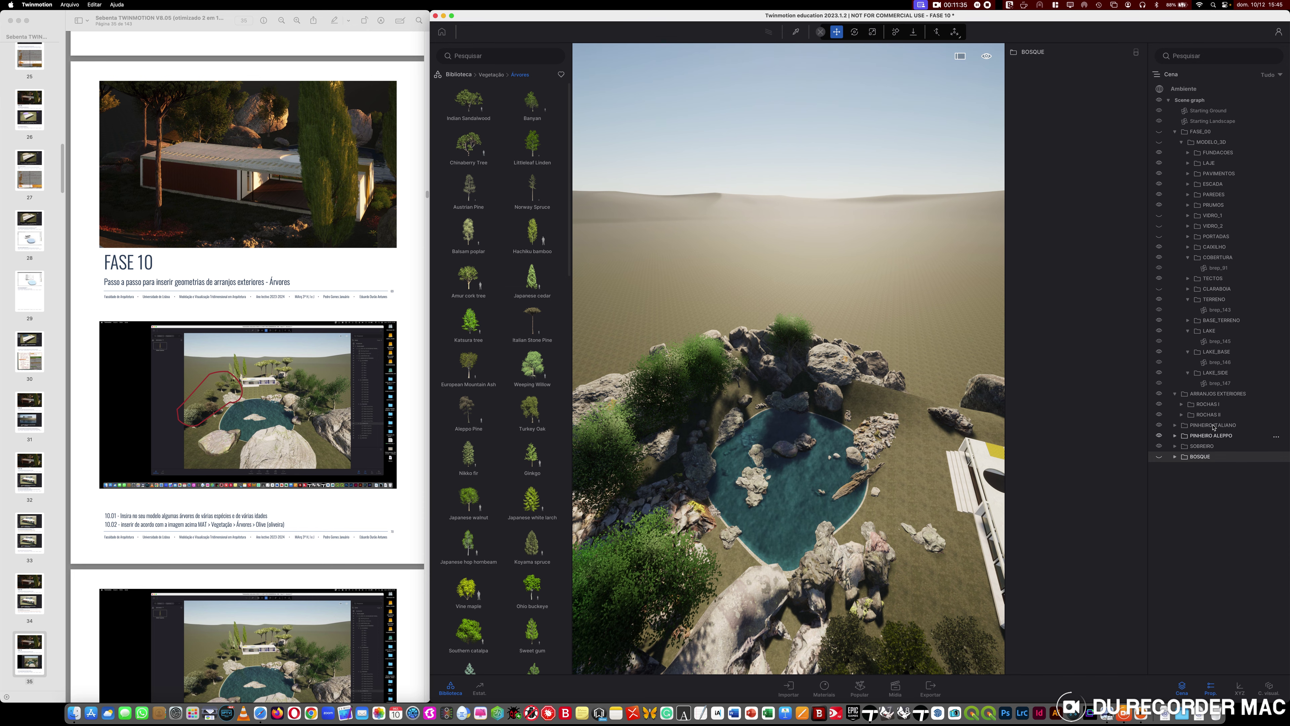
{"action": "mouse_move", "coordinate": [1213, 427]}
{"action": "left_mouse_down", "text": "shift"}
{"action": "mouse_move", "coordinate": [1210, 396]}
{"action": "mouse_move", "coordinate": [1218, 404]}
{"action": "left_mouse_up", "text": "shift"}
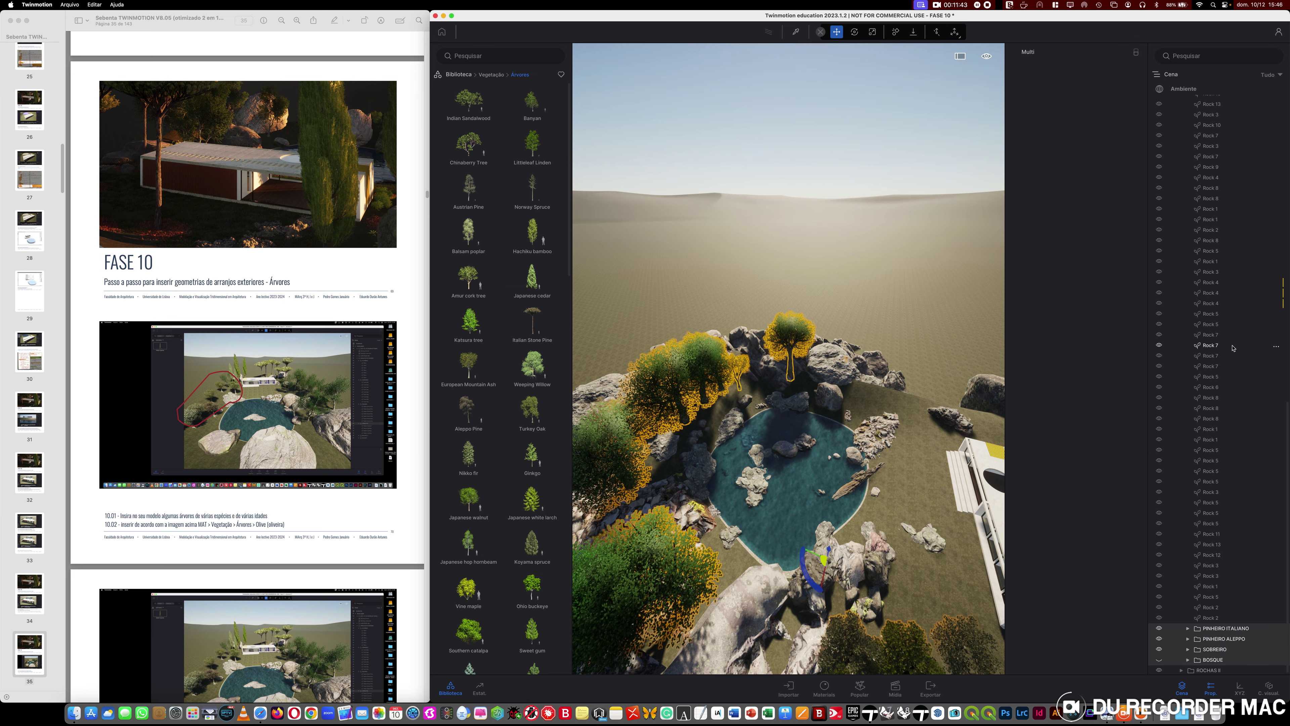
{"action": "scroll", "coordinate": [1233, 348], "scroll_direction": "up", "scroll_amount": 15}
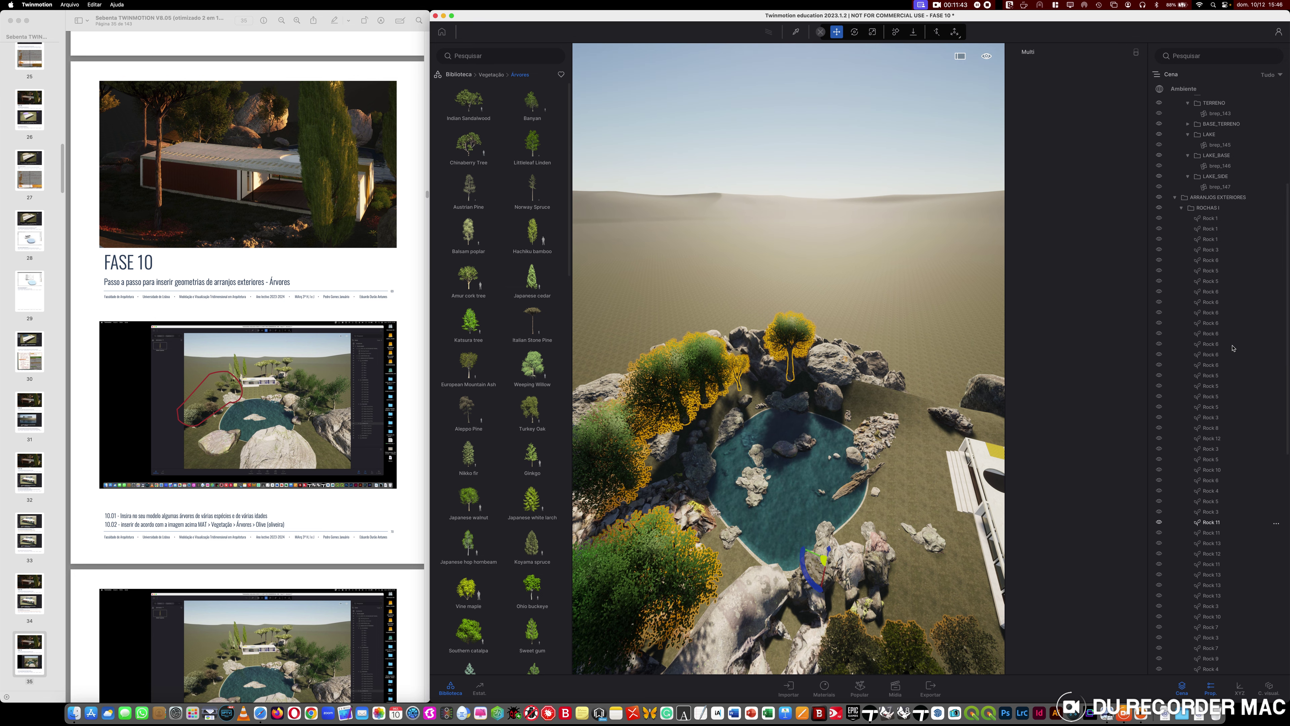
{"action": "left_click", "coordinate": [1181, 208]}
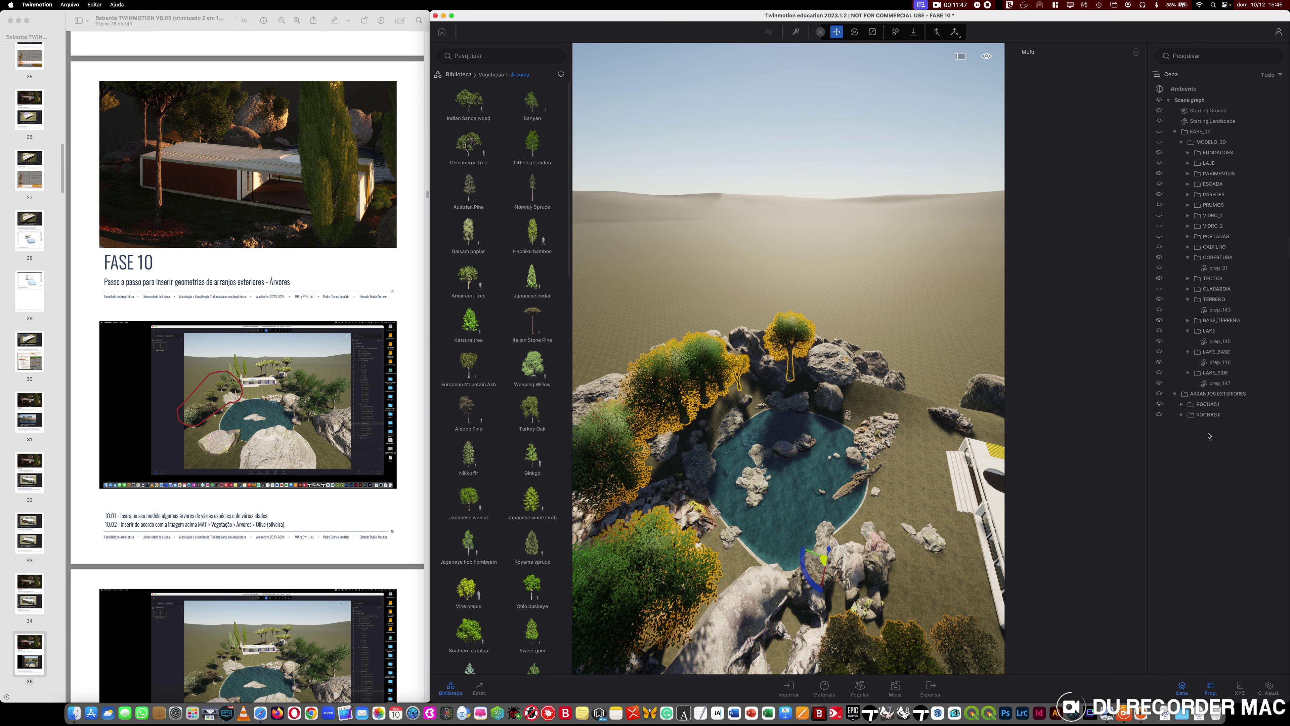
{"action": "left_click", "coordinate": [1182, 404]}
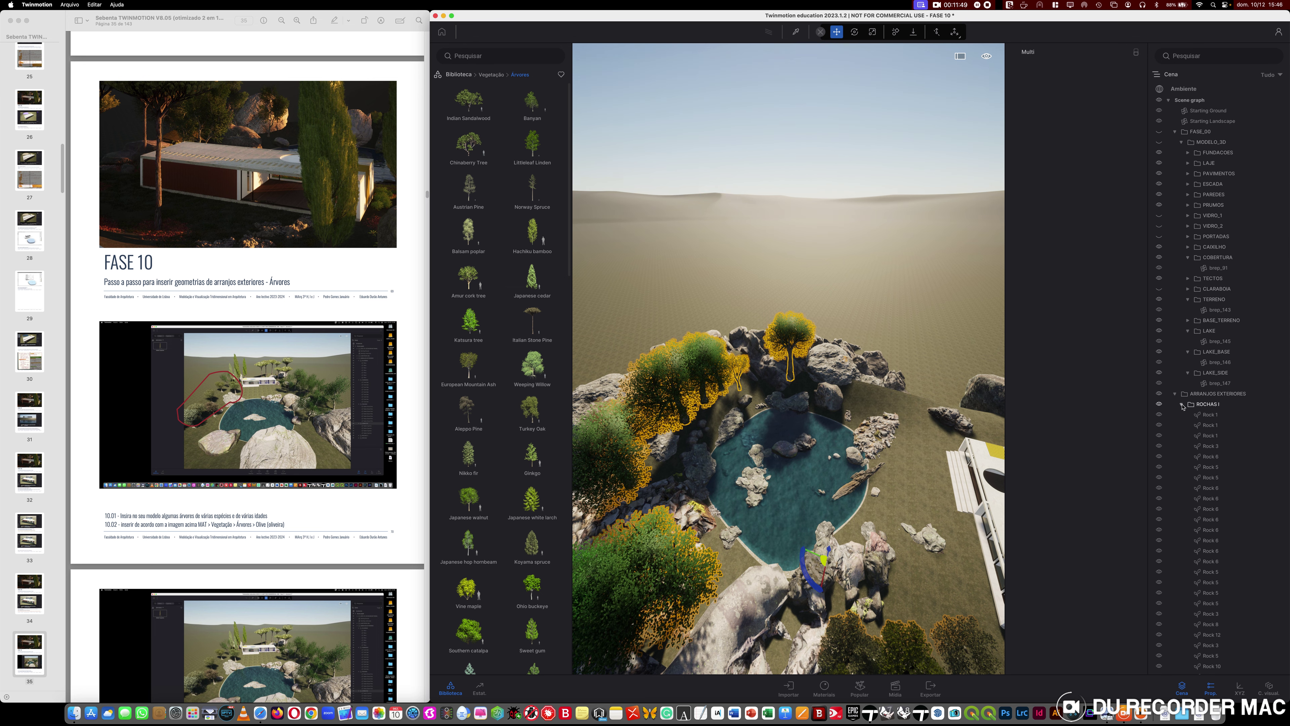
{"action": "scroll", "coordinate": [1188, 438], "scroll_direction": "down", "scroll_amount": 10}
{"action": "left_click_drag", "start_coordinate": [1214, 508], "coordinate": [1226, 323]}
{"action": "scroll", "coordinate": [1232, 259], "scroll_direction": "up", "scroll_amount": 8}
{"action": "left_click", "coordinate": [817, 219]}
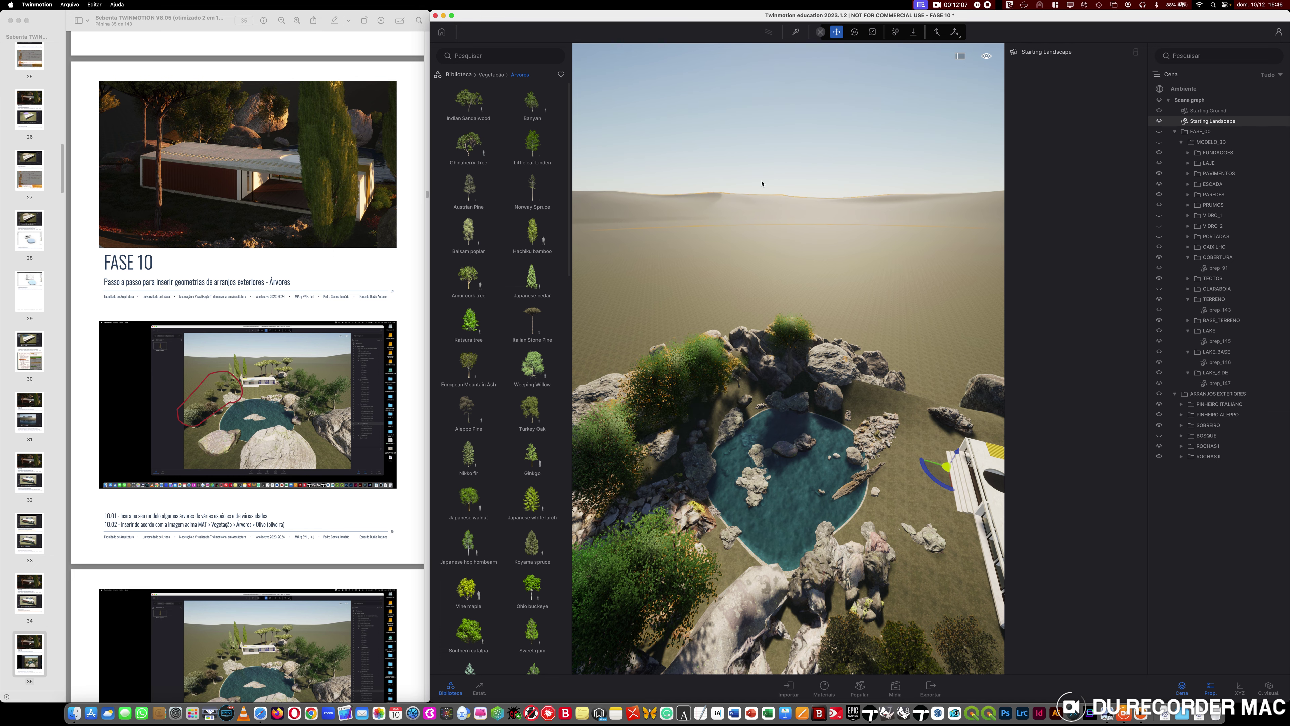
- Search the library for Olive, place one olive tree among the rocks on the lake's far bank and increase its age
{"action": "left_click", "coordinate": [490, 56]}
{"action": "type", "text": "OLIV"}
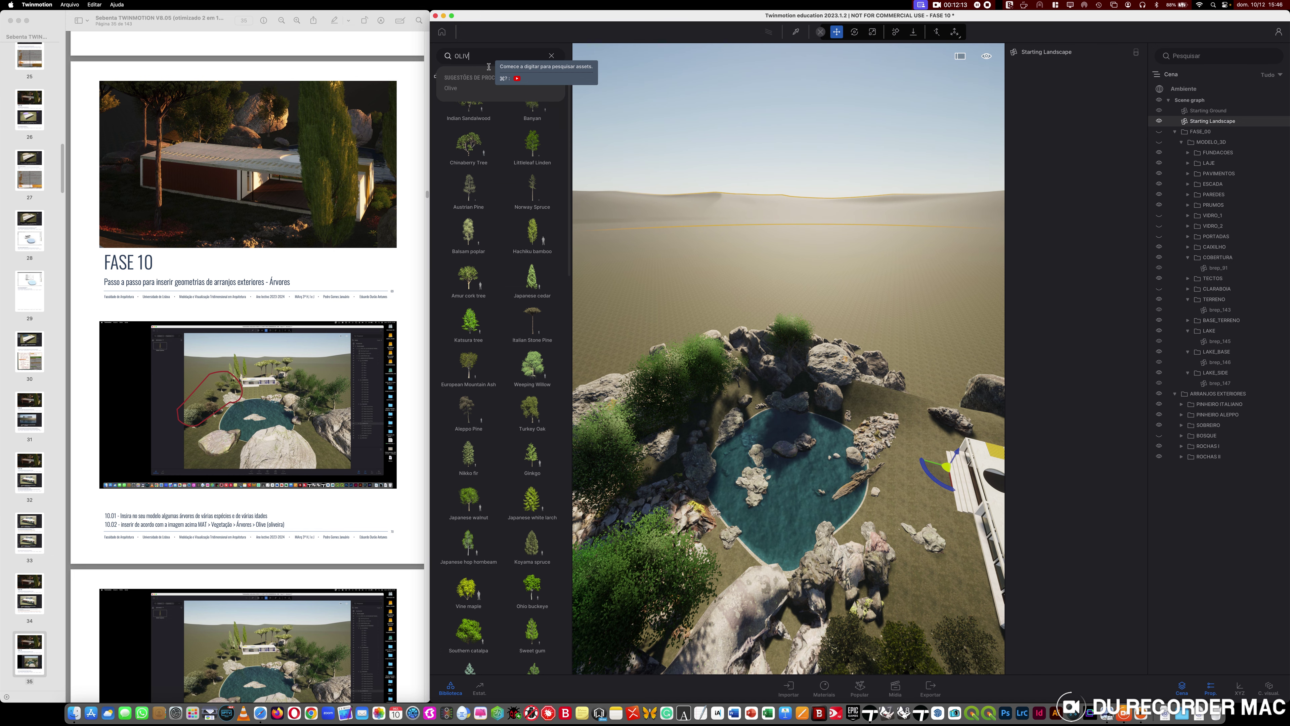
{"action": "left_click", "coordinate": [450, 88]}
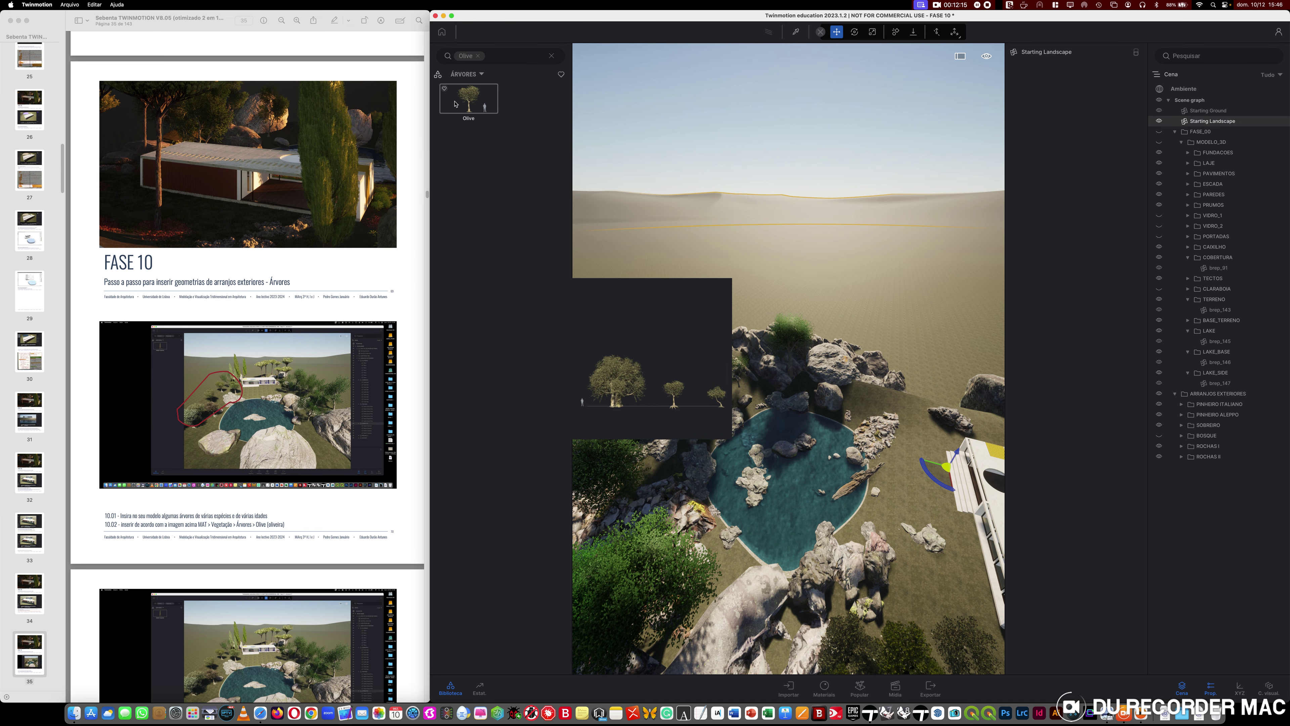
{"action": "left_click", "coordinate": [478, 108]}
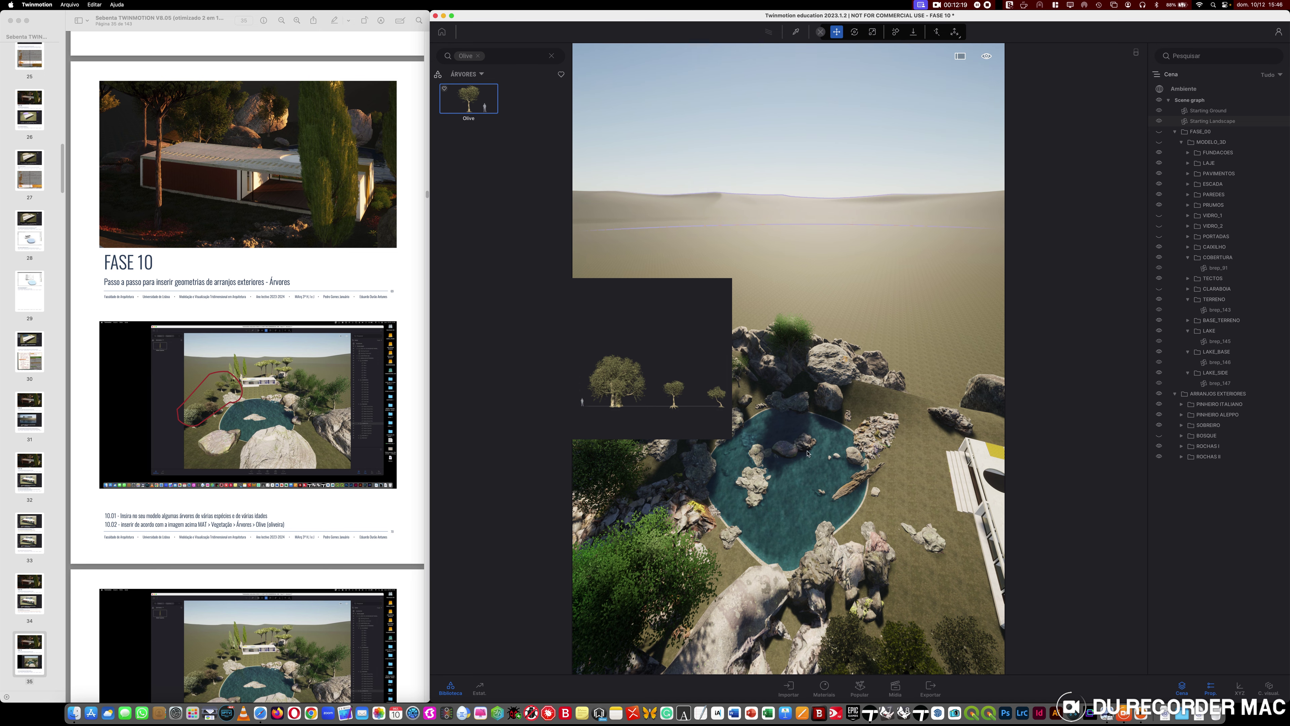
{"action": "left_click_drag", "start_coordinate": [808, 453], "coordinate": [754, 389]}
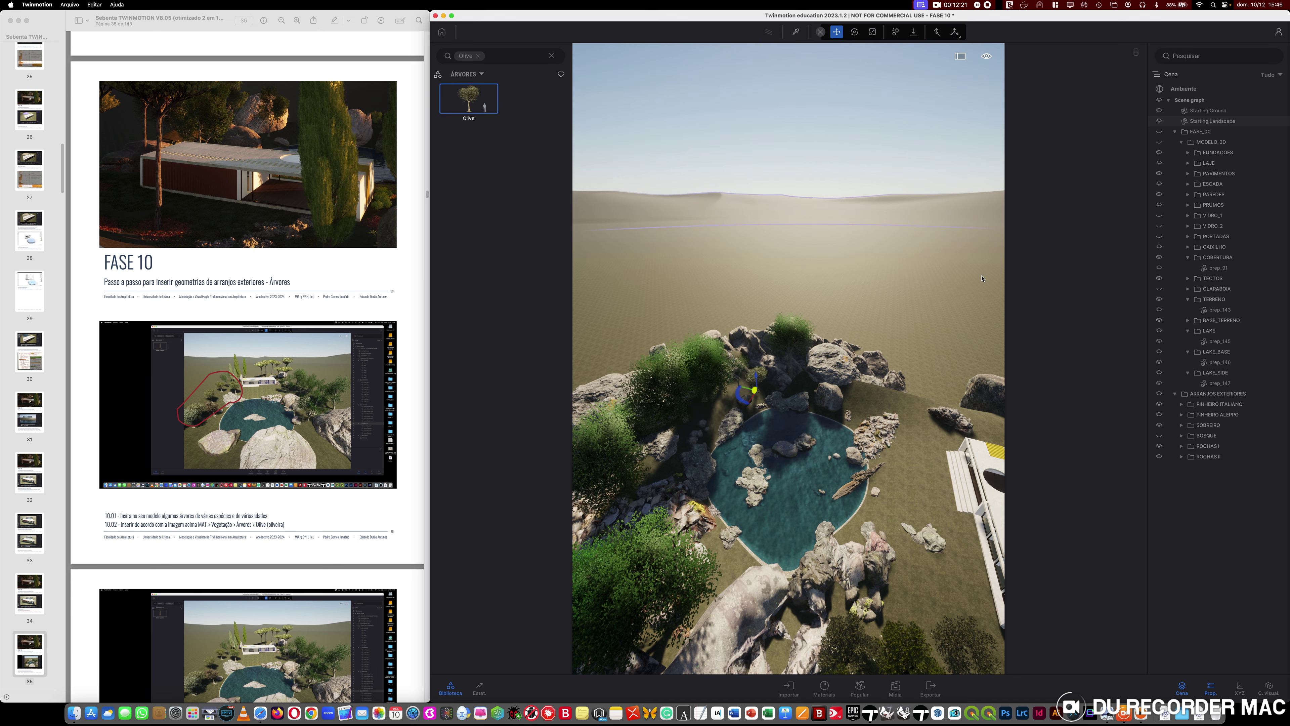
{"action": "left_click_drag", "start_coordinate": [1076, 80], "coordinate": [1127, 80]}
- Place two more olive trees along the rocks behind the lake and set their ages to about 84% and 82%
{"action": "left_click_drag", "start_coordinate": [468, 98], "coordinate": [801, 382]}
{"action": "left_click_drag", "start_coordinate": [1077, 80], "coordinate": [1114, 80]}
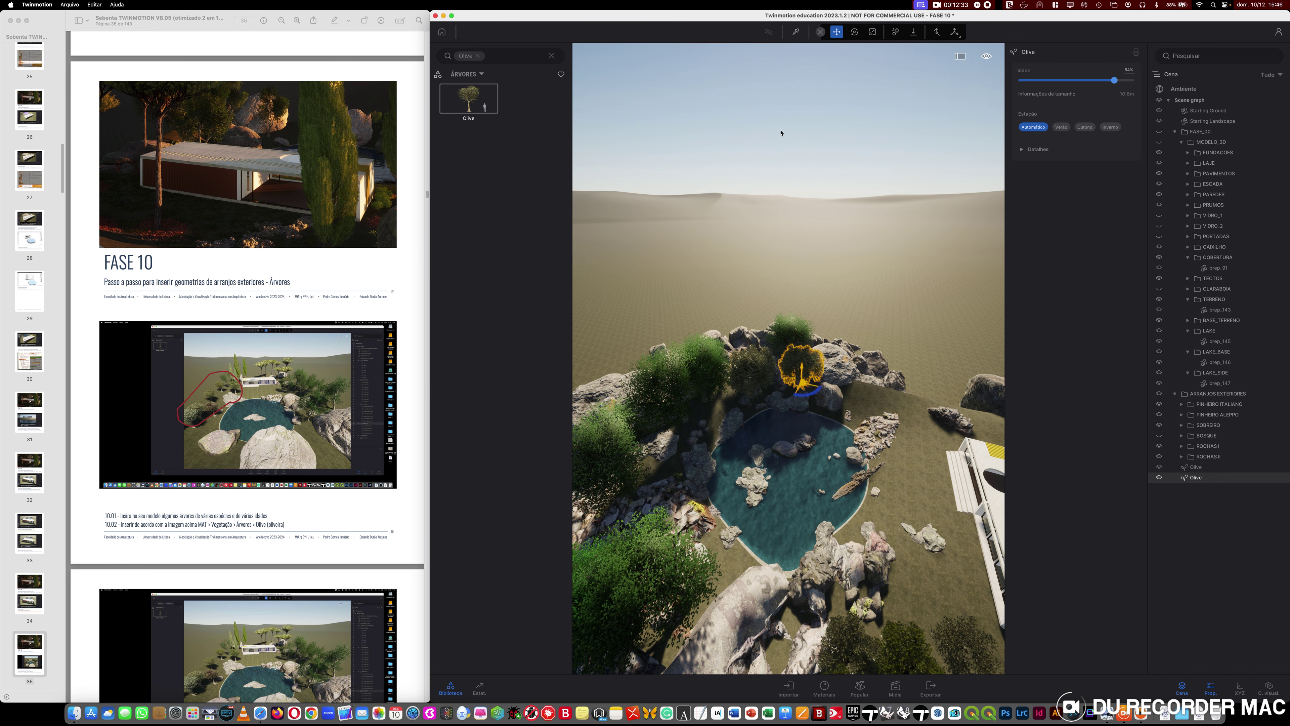
{"action": "mouse_move", "coordinate": [472, 100]}
{"action": "left_click_drag", "start_coordinate": [473, 100], "coordinate": [853, 395]}
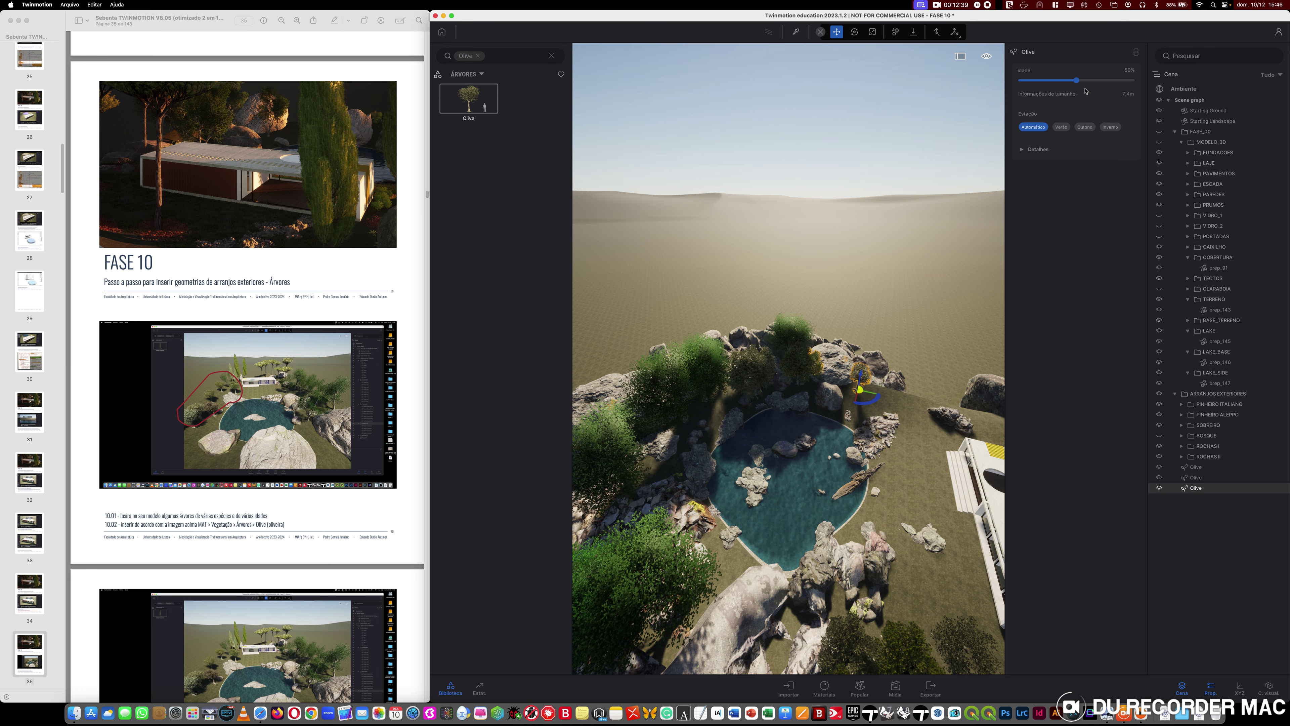
{"action": "left_click", "coordinate": [1111, 81]}
{"action": "left_click_drag", "start_coordinate": [1111, 81], "coordinate": [1113, 81]}
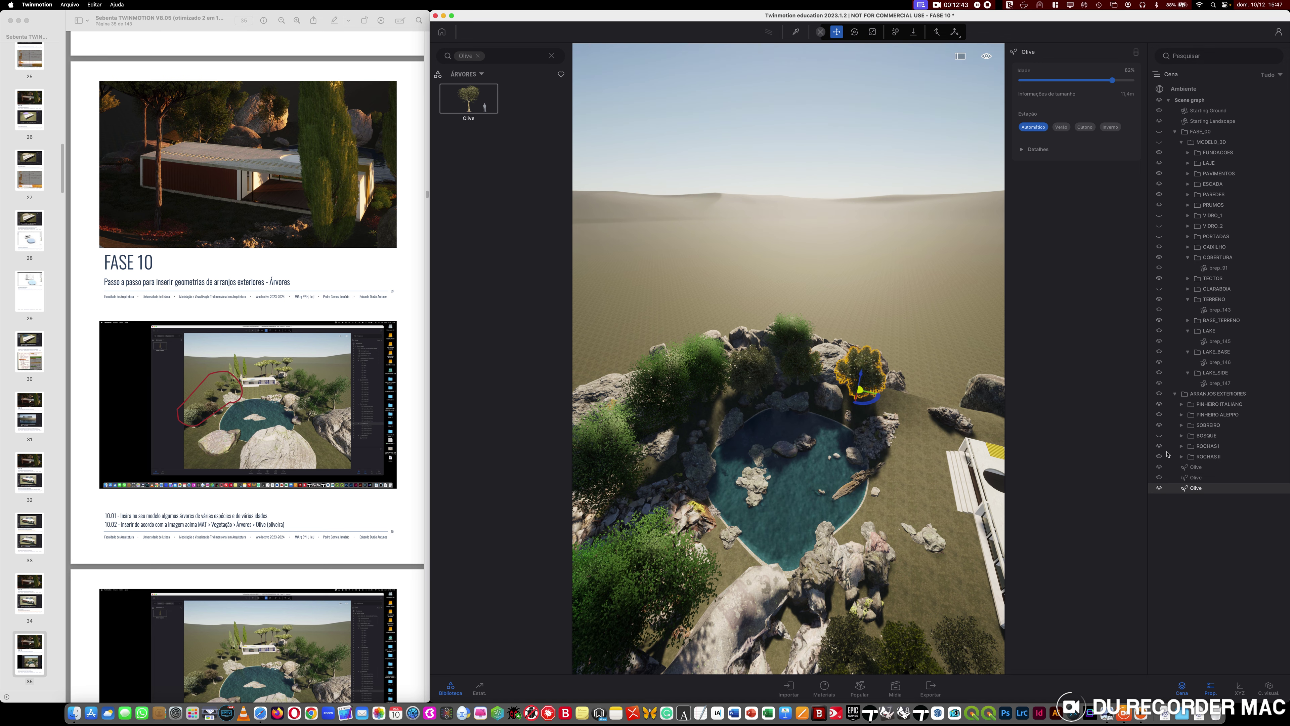
- Show the BOSQUE container again and place a fourth olive tree beside the lake's far rocks with an age of about 76%
{"action": "left_click", "coordinate": [1159, 436]}
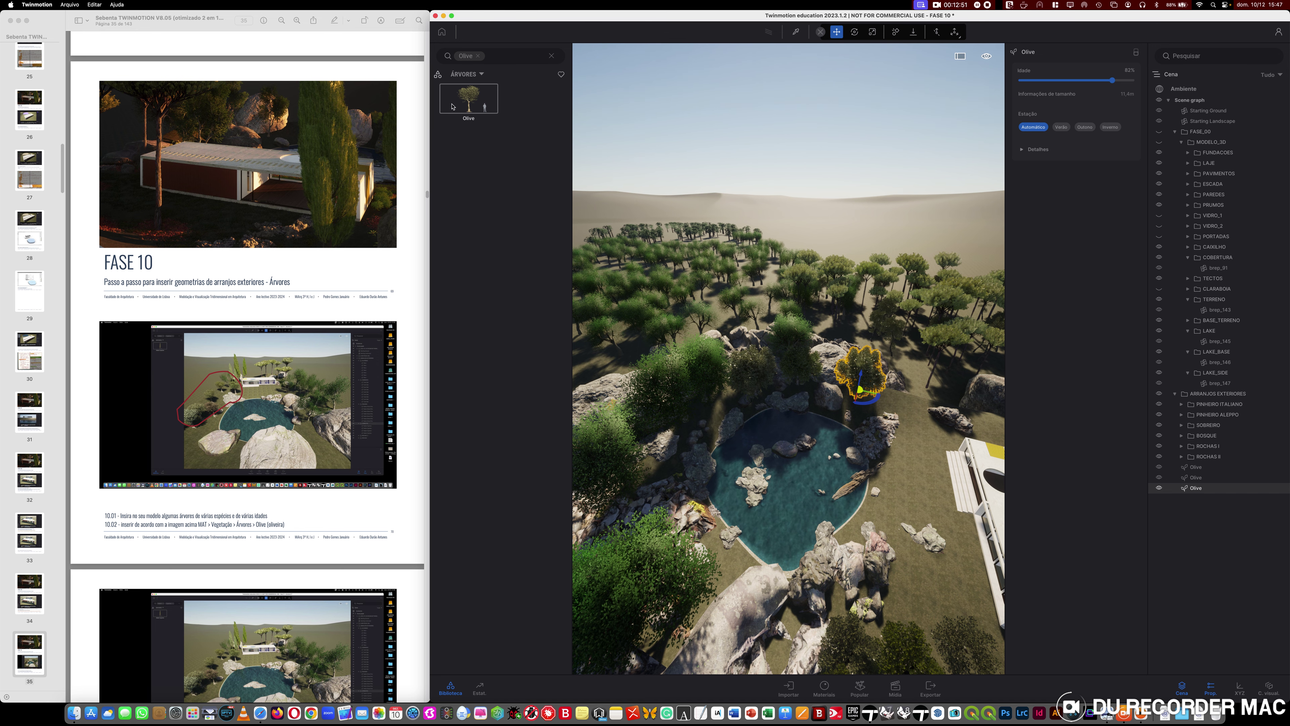
{"action": "mouse_move", "coordinate": [470, 109]}
{"action": "mouse_move", "coordinate": [890, 400]}
{"action": "left_mouse_down"}
{"action": "mouse_move", "coordinate": [897, 409]}
{"action": "mouse_move", "coordinate": [887, 403]}
{"action": "left_mouse_up"}
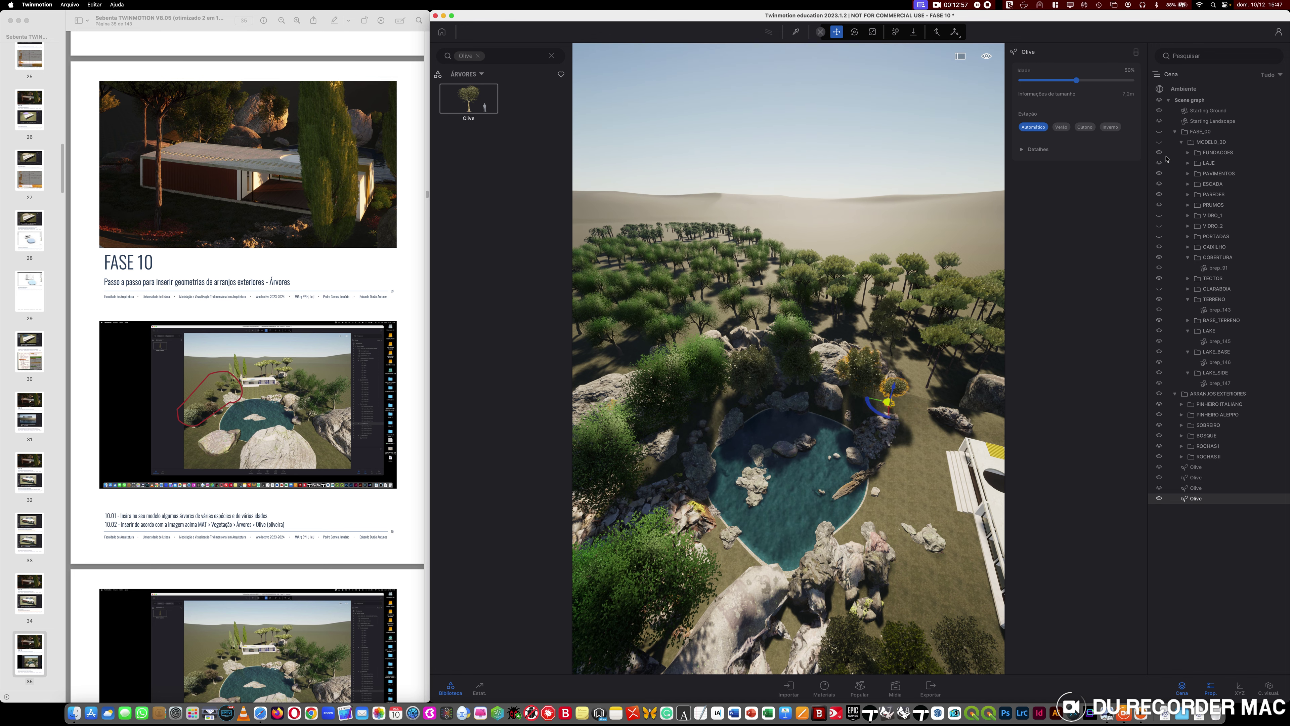
{"action": "left_click", "coordinate": [1107, 82]}
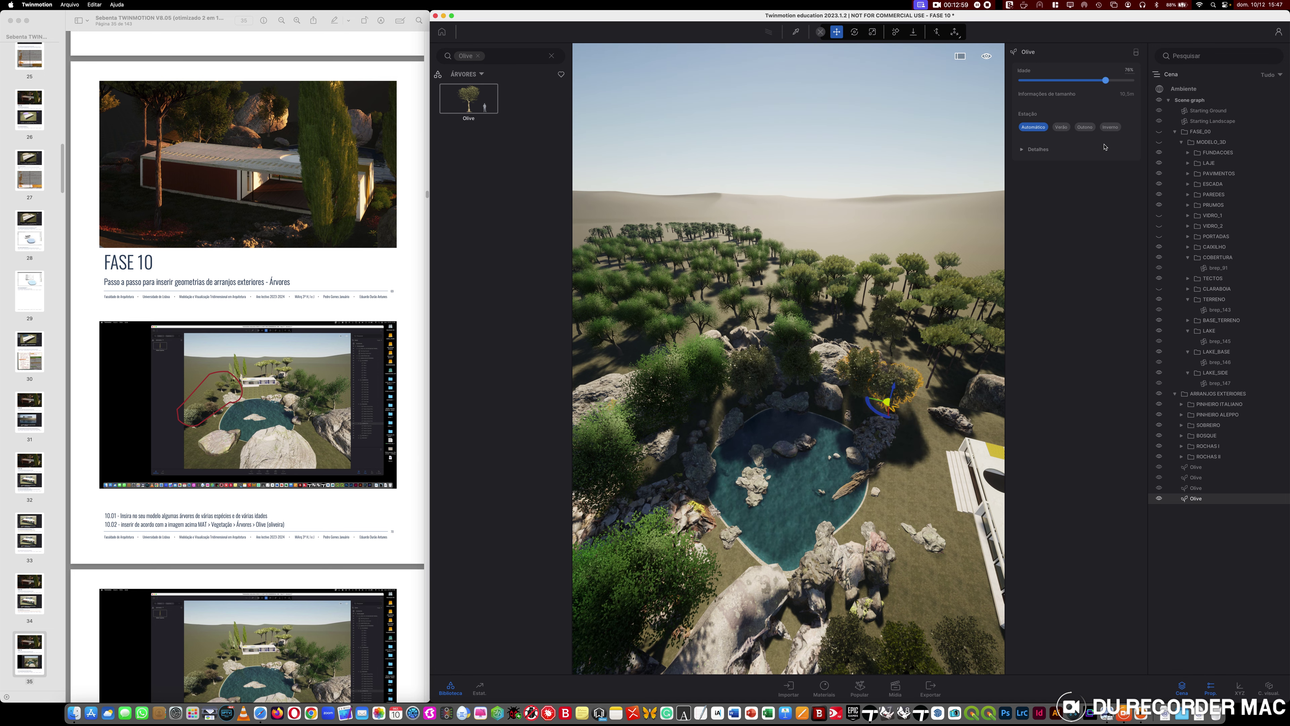
- Place two olive trees between the lake rocks and the house, with ages of about 81% and 83%
{"action": "left_click_drag", "start_coordinate": [470, 96], "coordinate": [924, 422]}
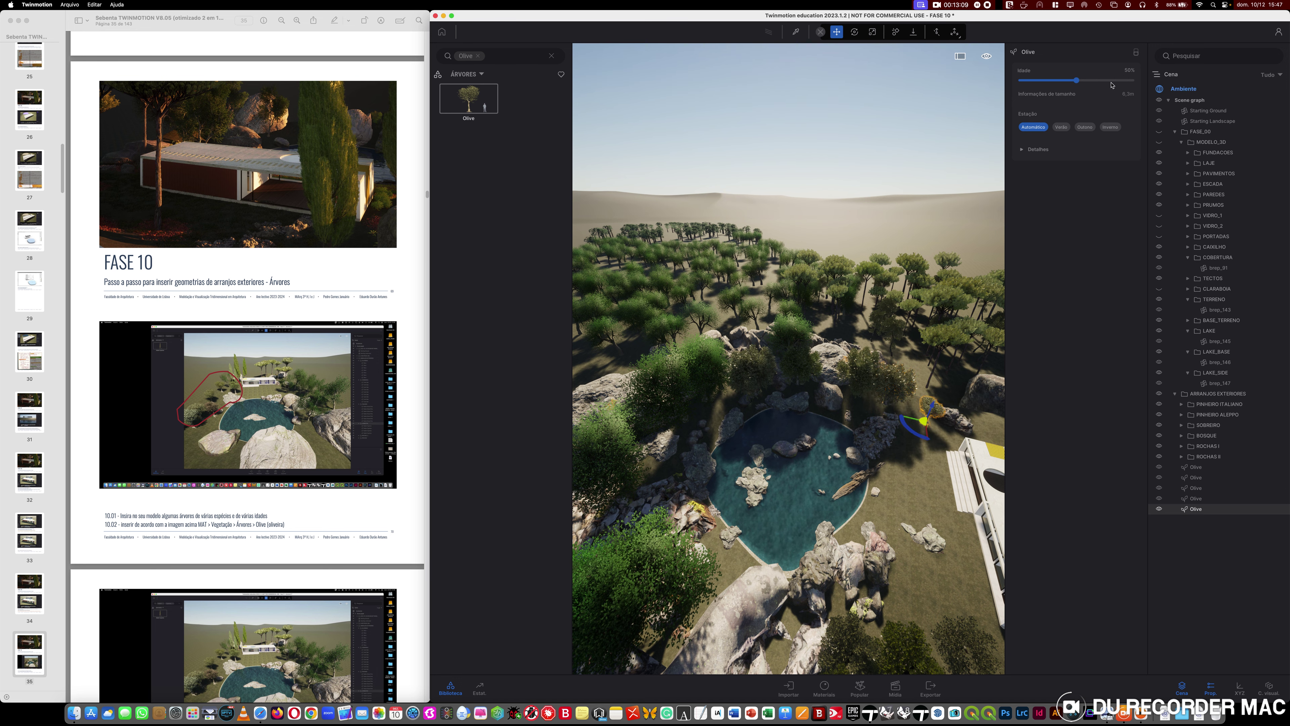
{"action": "left_click_drag", "start_coordinate": [1076, 80], "coordinate": [1111, 80]}
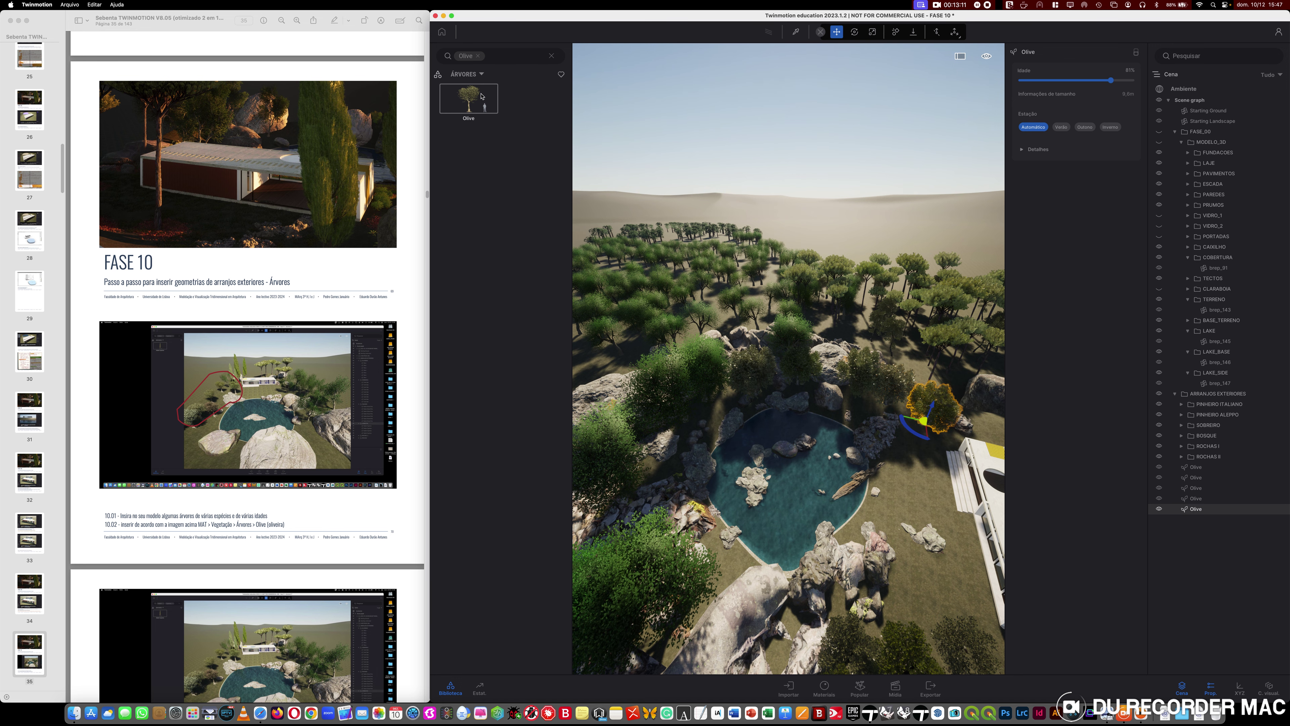
{"action": "left_click_drag", "start_coordinate": [481, 96], "coordinate": [978, 416]}
{"action": "left_click", "coordinate": [979, 416]}
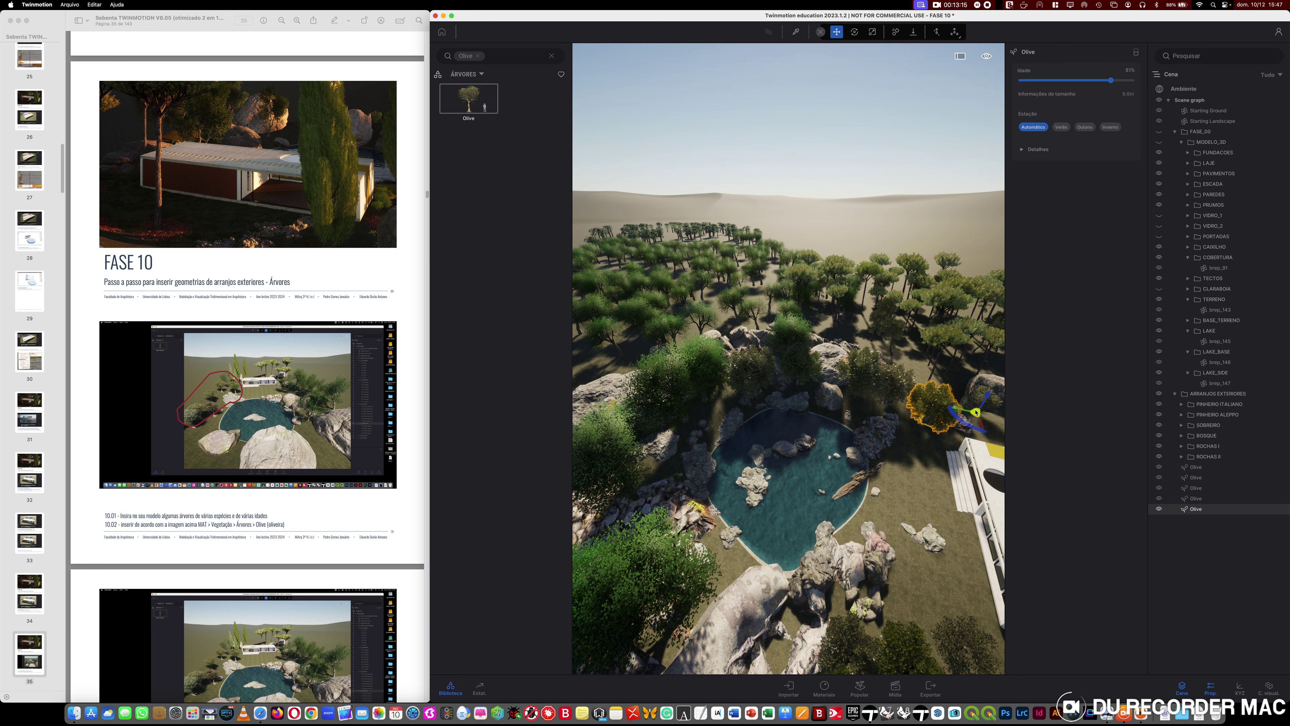
{"action": "left_click", "coordinate": [1114, 81]}
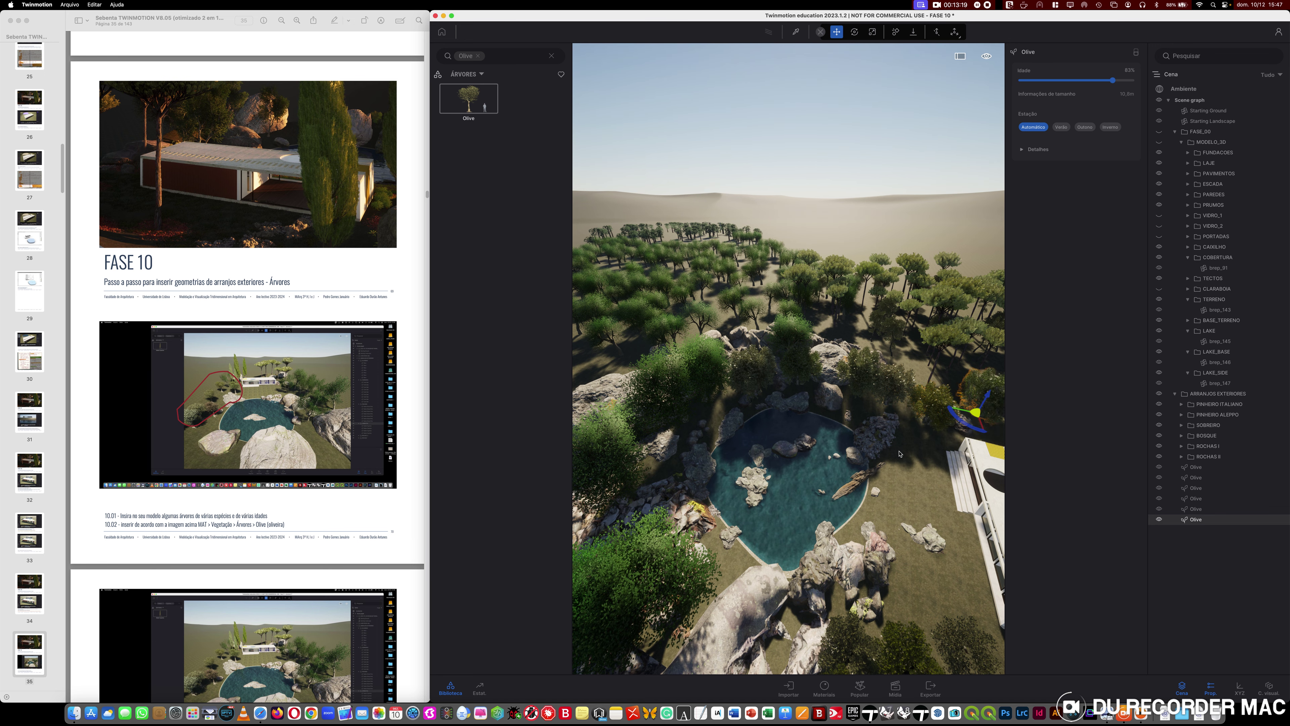
- Set up vegetation painting with the Olive as its model and raise its age close to the maximum
{"action": "left_click", "coordinate": [864, 687]}
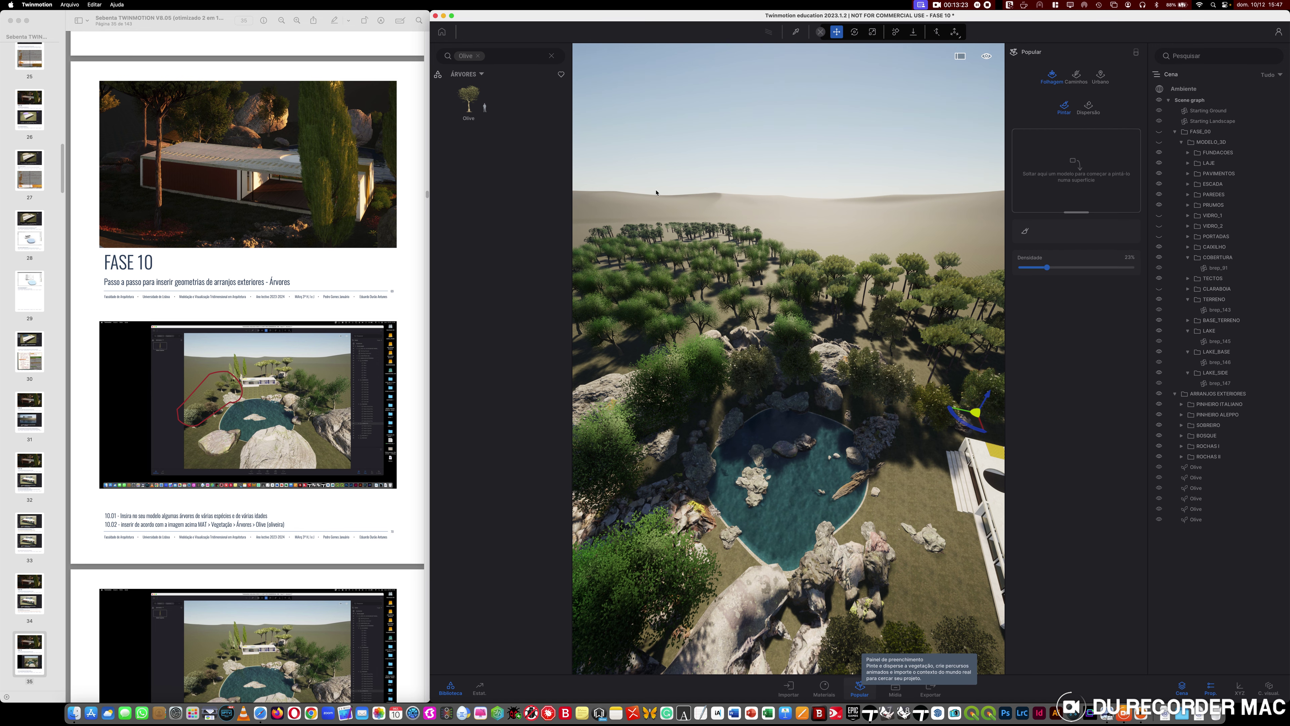
{"action": "mouse_move", "coordinate": [489, 106]}
{"action": "left_click_drag", "start_coordinate": [489, 105], "coordinate": [1076, 173]}
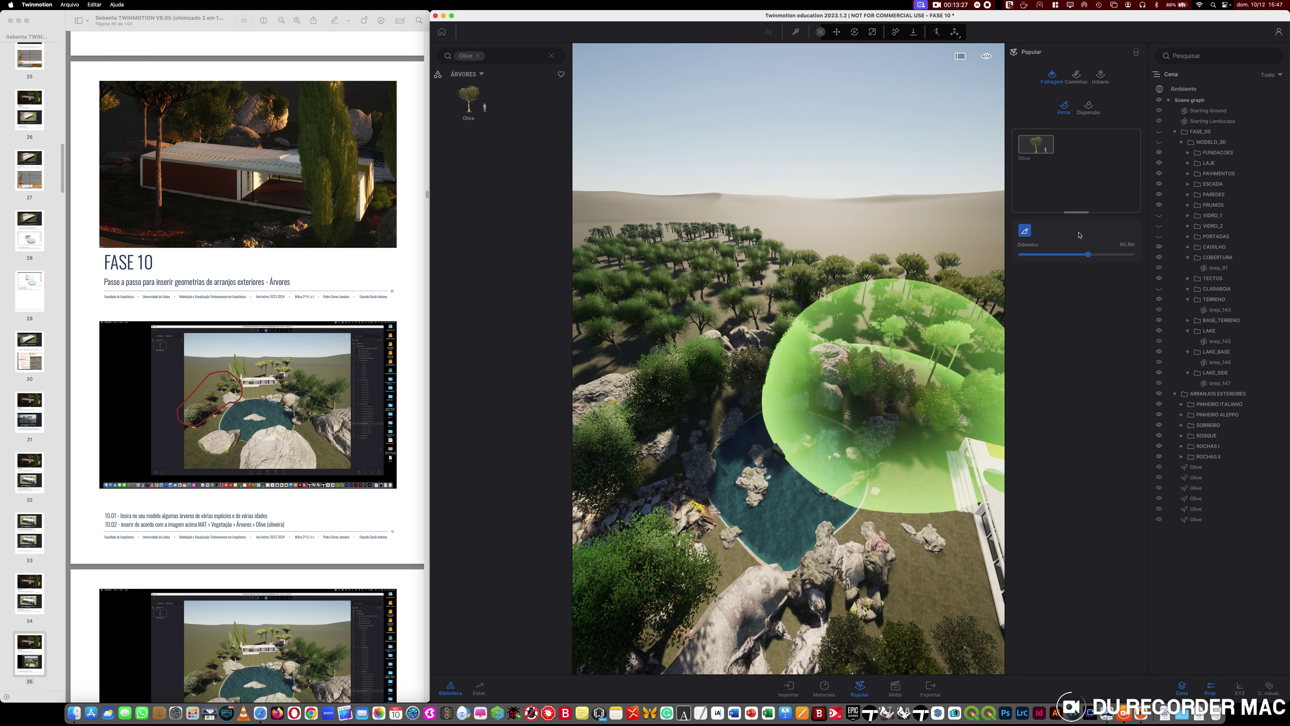
{"action": "left_click", "coordinate": [1035, 144]}
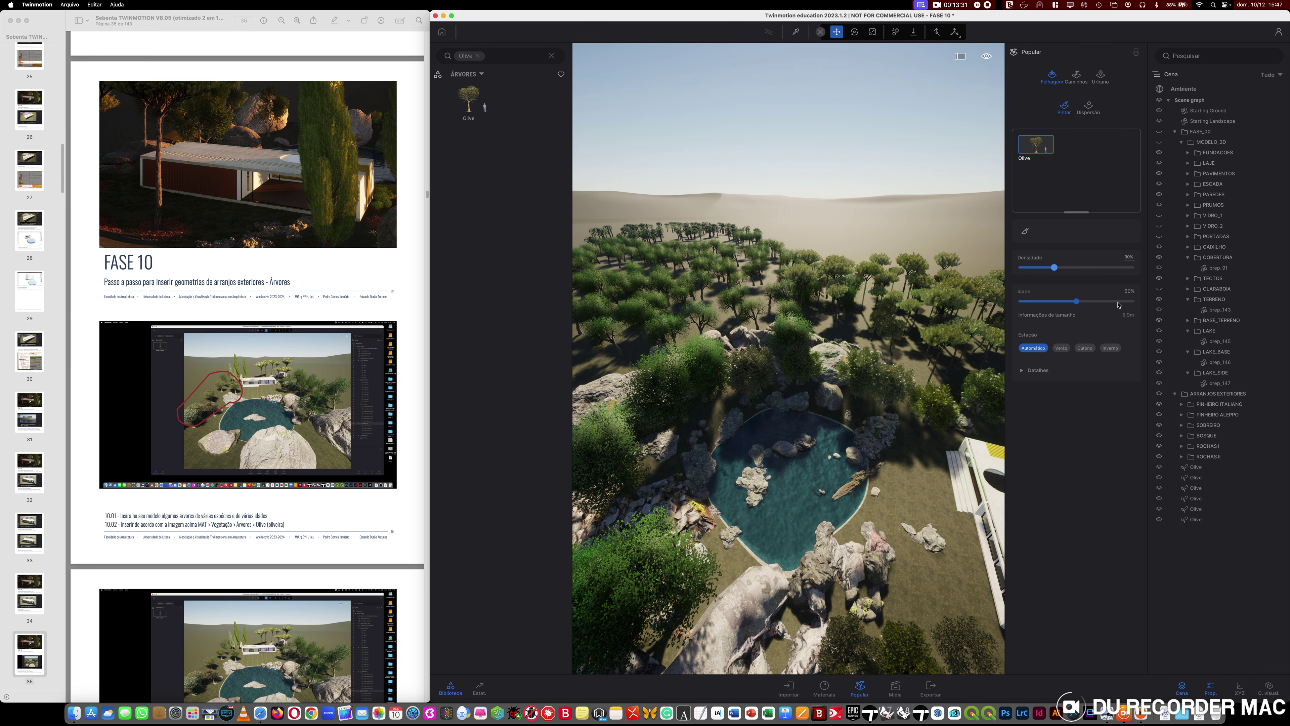
{"action": "left_click_drag", "start_coordinate": [1077, 302], "coordinate": [1136, 301]}
- Paint olive trees across the forest area behind the lake and leave the painting tool
{"action": "left_click", "coordinate": [1025, 231]}
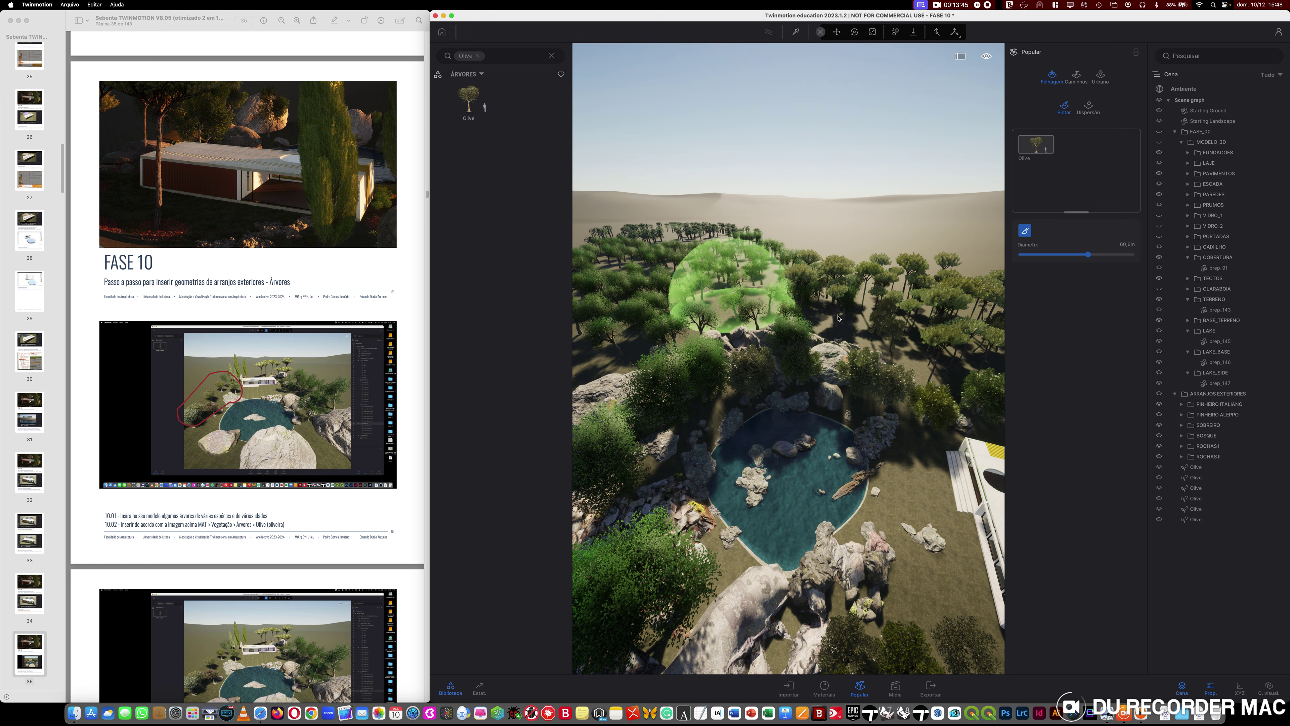
{"action": "mouse_move", "coordinate": [838, 318]}
{"action": "left_mouse_down"}
{"action": "mouse_move", "coordinate": [792, 284]}
{"action": "mouse_move", "coordinate": [863, 289]}
{"action": "mouse_move", "coordinate": [859, 270]}
{"action": "mouse_move", "coordinate": [809, 263]}
{"action": "mouse_move", "coordinate": [790, 237]}
{"action": "mouse_move", "coordinate": [947, 253]}
{"action": "mouse_move", "coordinate": [879, 246]}
{"action": "left_mouse_up"}
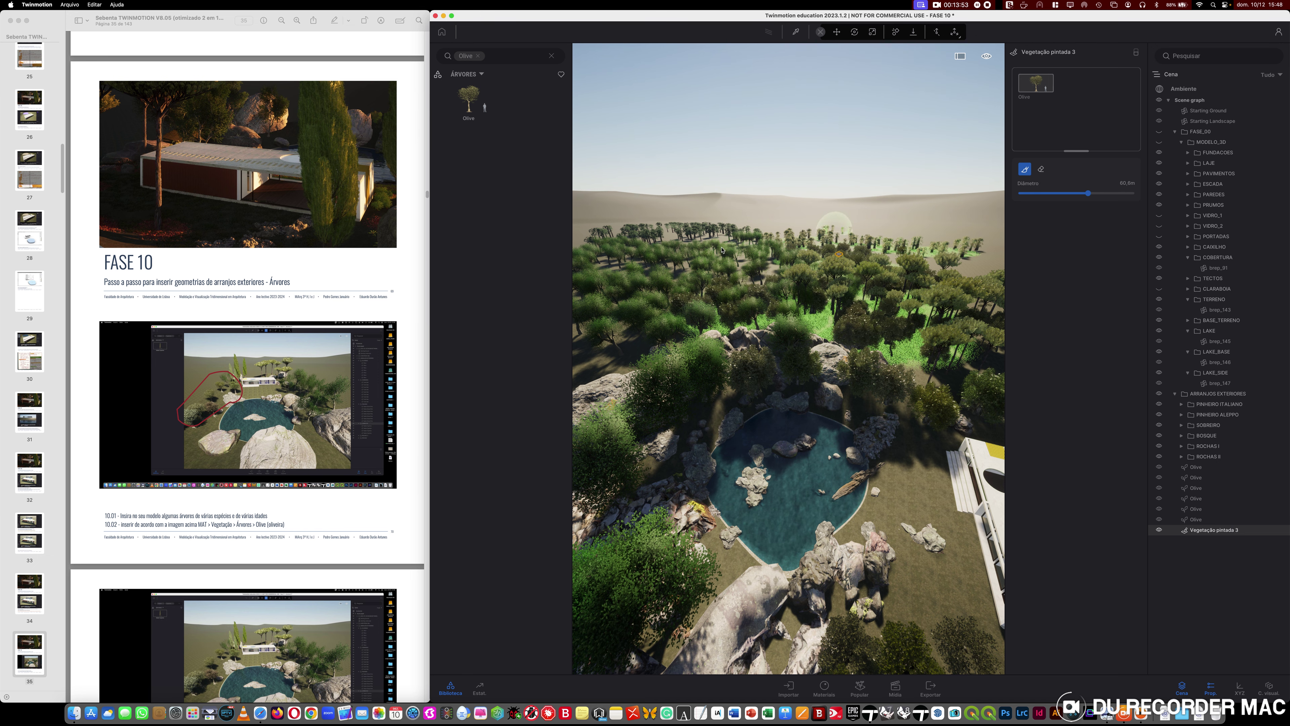
{"action": "mouse_move", "coordinate": [614, 320]}
{"action": "left_mouse_down"}
{"action": "mouse_move", "coordinate": [621, 285]}
{"action": "mouse_move", "coordinate": [625, 330]}
{"action": "left_mouse_up"}
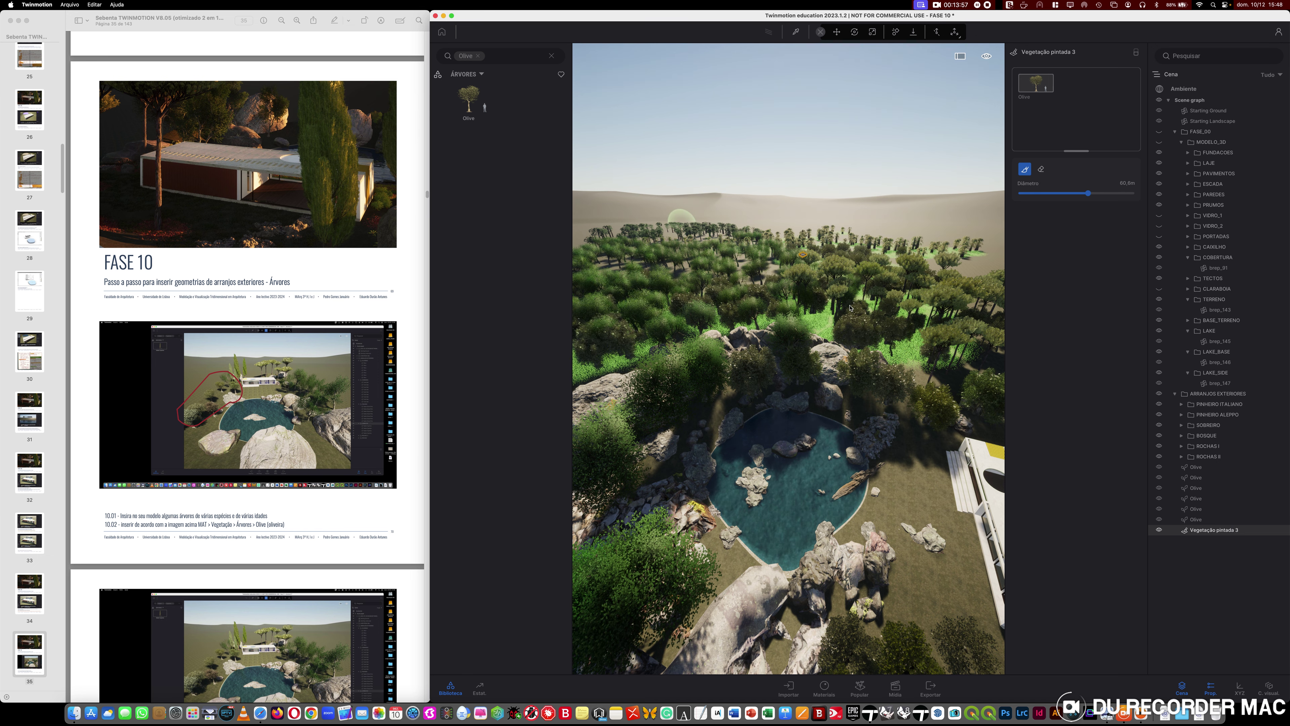
{"action": "left_click_drag", "start_coordinate": [673, 342], "coordinate": [778, 288]}
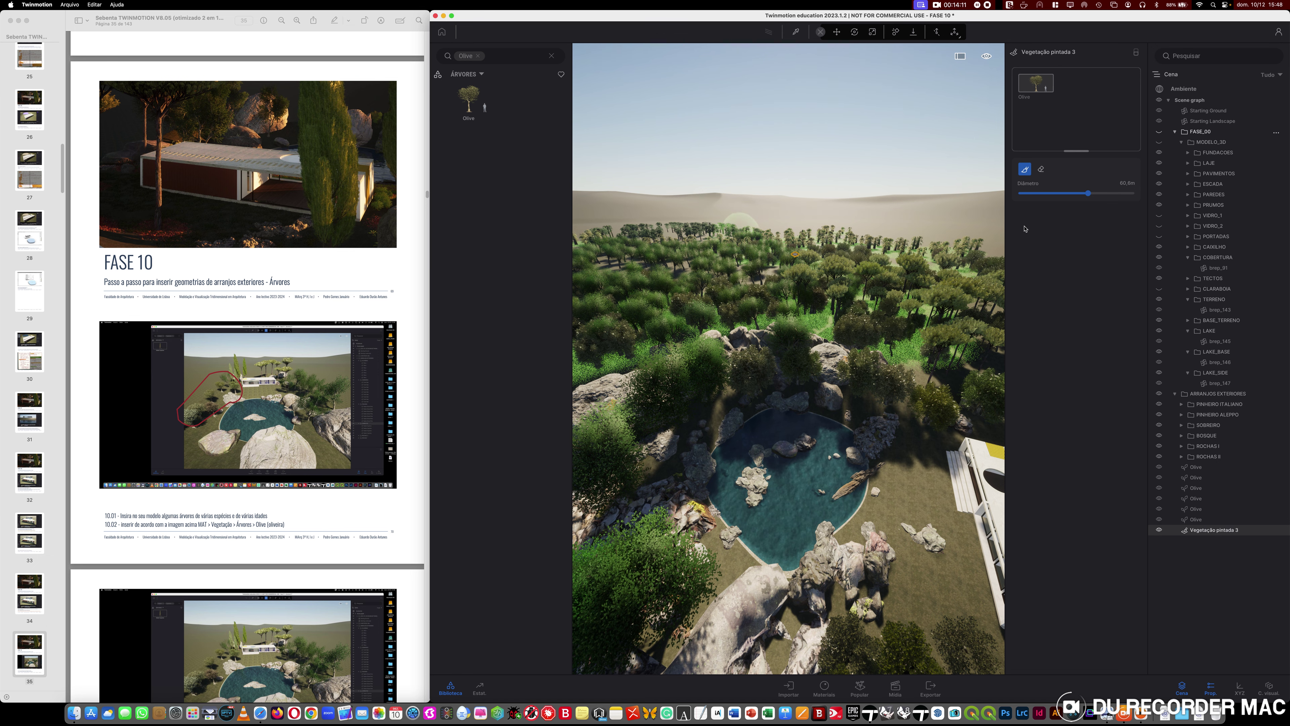
{"action": "left_click", "coordinate": [860, 690]}
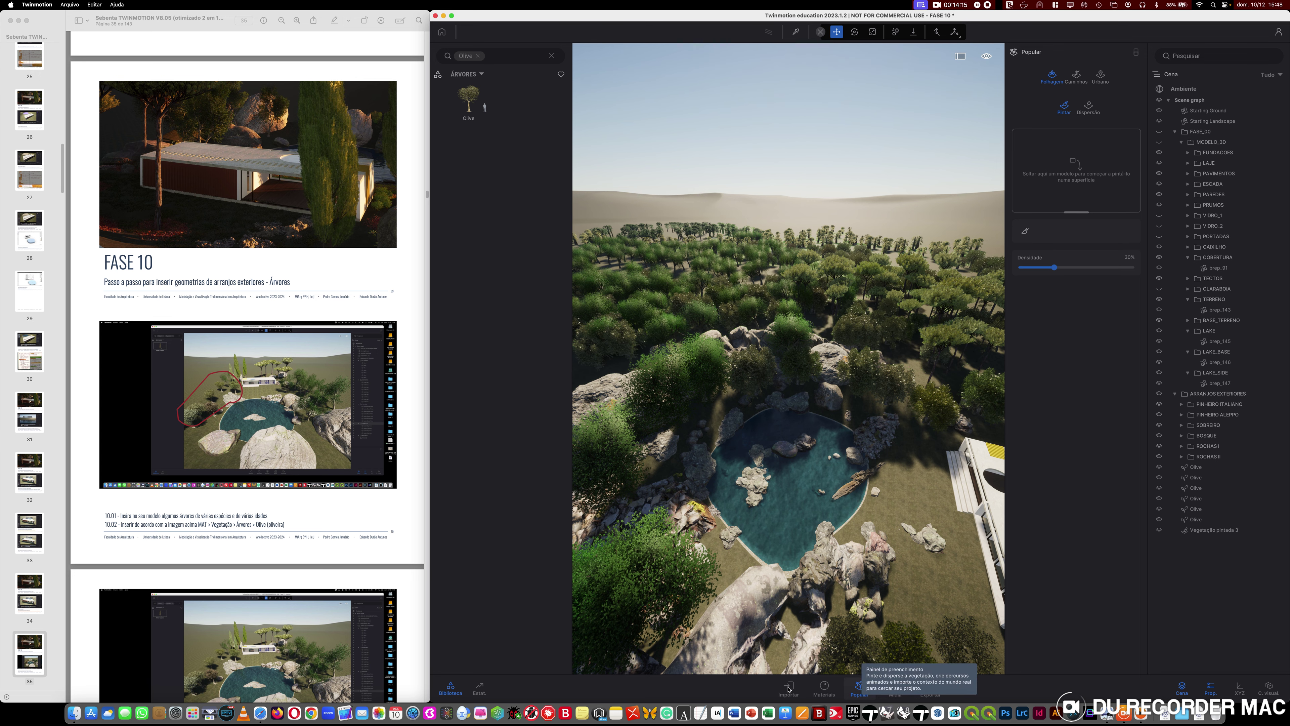
{"action": "left_click", "coordinate": [859, 691]}
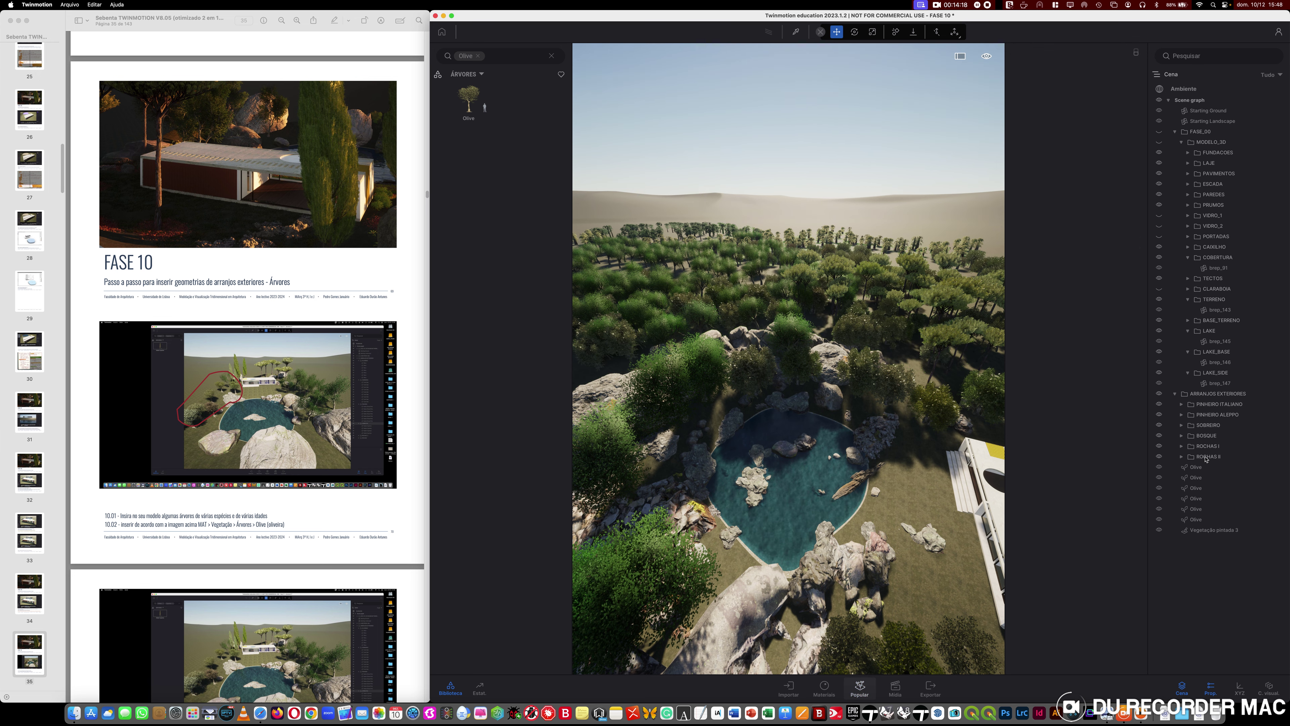
- Move the newly painted olive vegetation, Vegetação pintada 3, into the BOSQUE container with the other painted vegetation
{"action": "left_click", "coordinate": [1217, 521]}
{"action": "left_click", "coordinate": [1203, 533]}
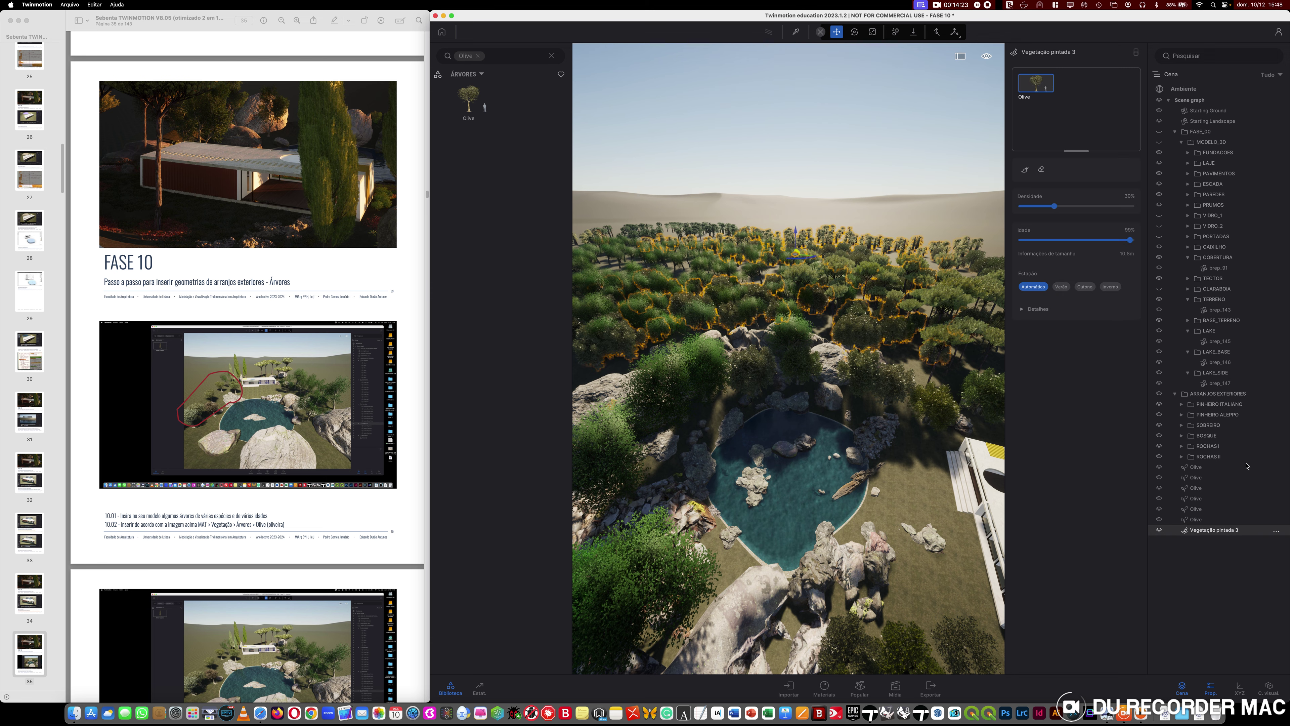
{"action": "left_click_drag", "start_coordinate": [1247, 466], "coordinate": [1208, 440]}
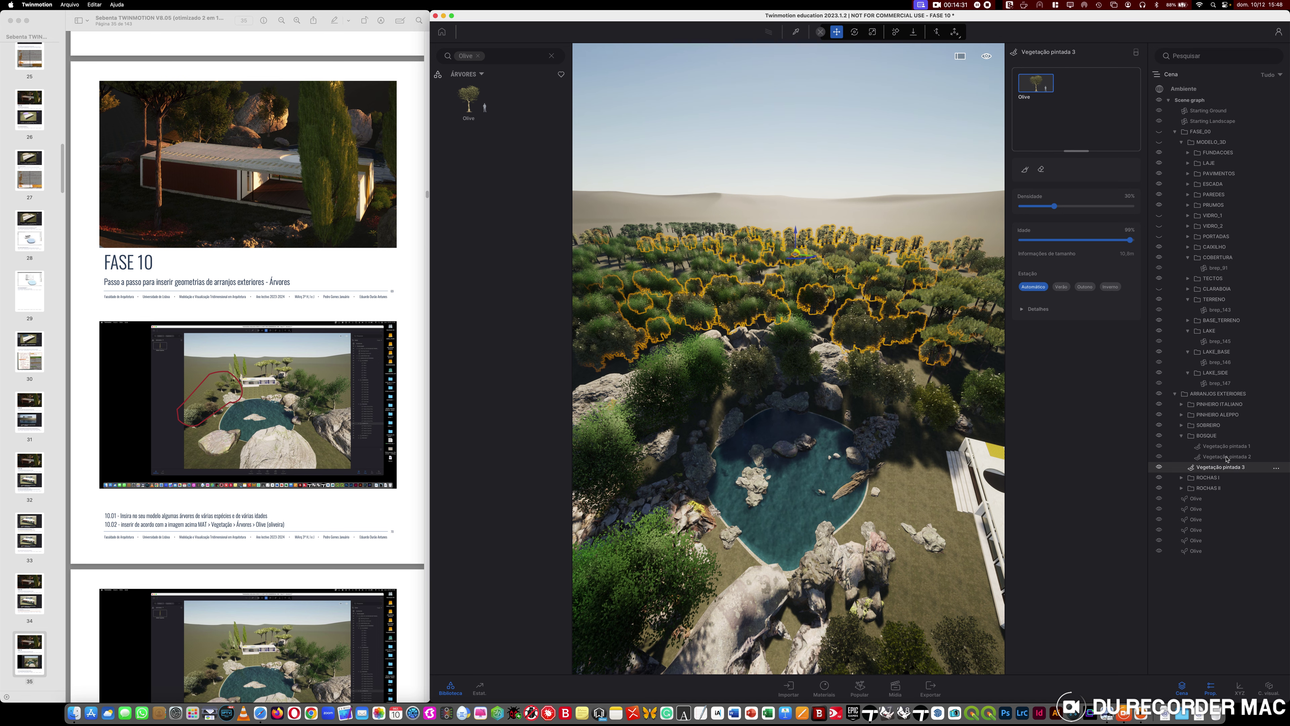
{"action": "left_click_drag", "start_coordinate": [1226, 459], "coordinate": [1225, 445]}
- Group the six individual Olive trees into a new container named OLIVEIRAS
{"action": "left_click", "coordinate": [1207, 551]}
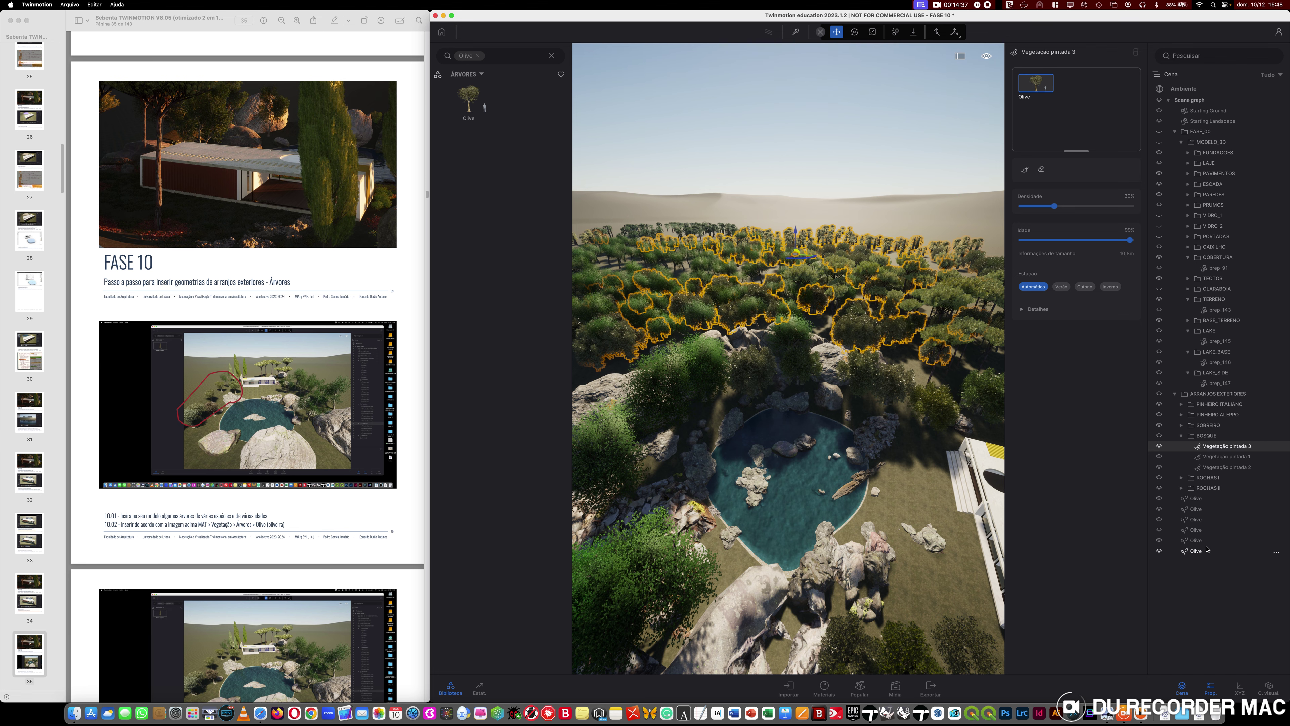
{"action": "left_click", "coordinate": [1210, 501], "text": "shift"}
{"action": "right_click", "coordinate": [1210, 501]}
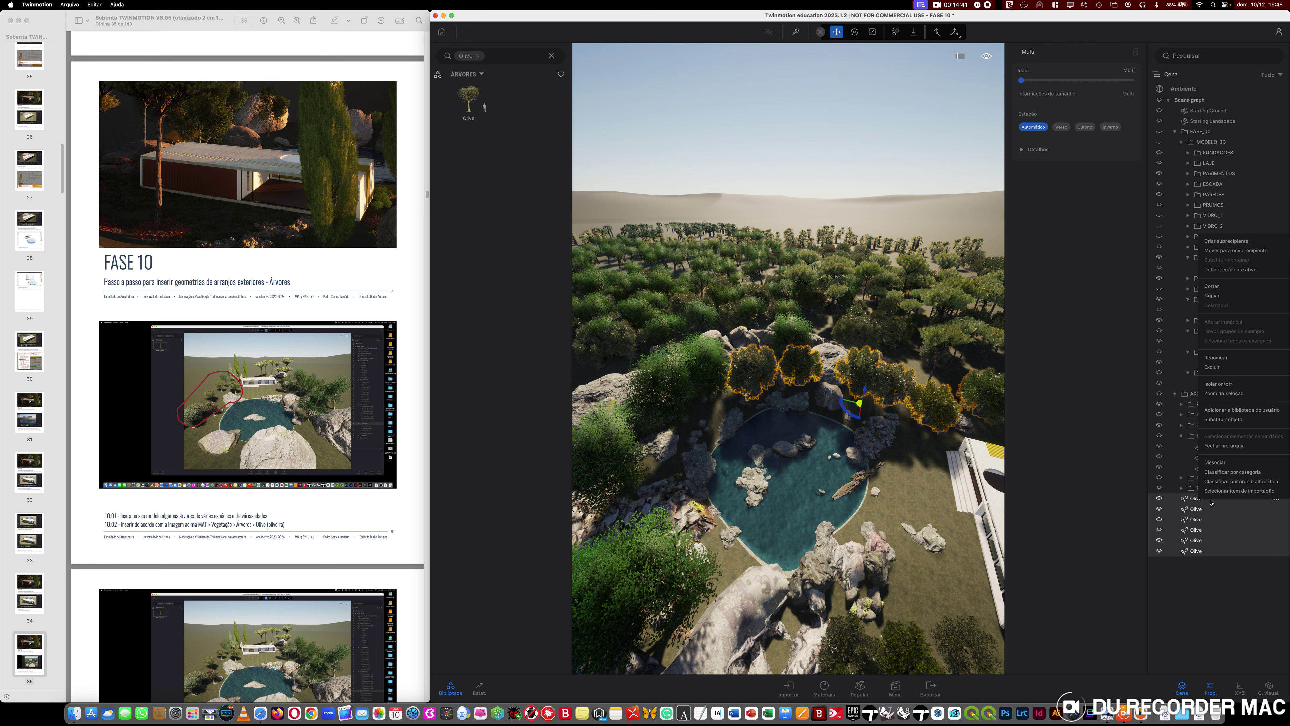
{"action": "left_click", "coordinate": [1236, 250]}
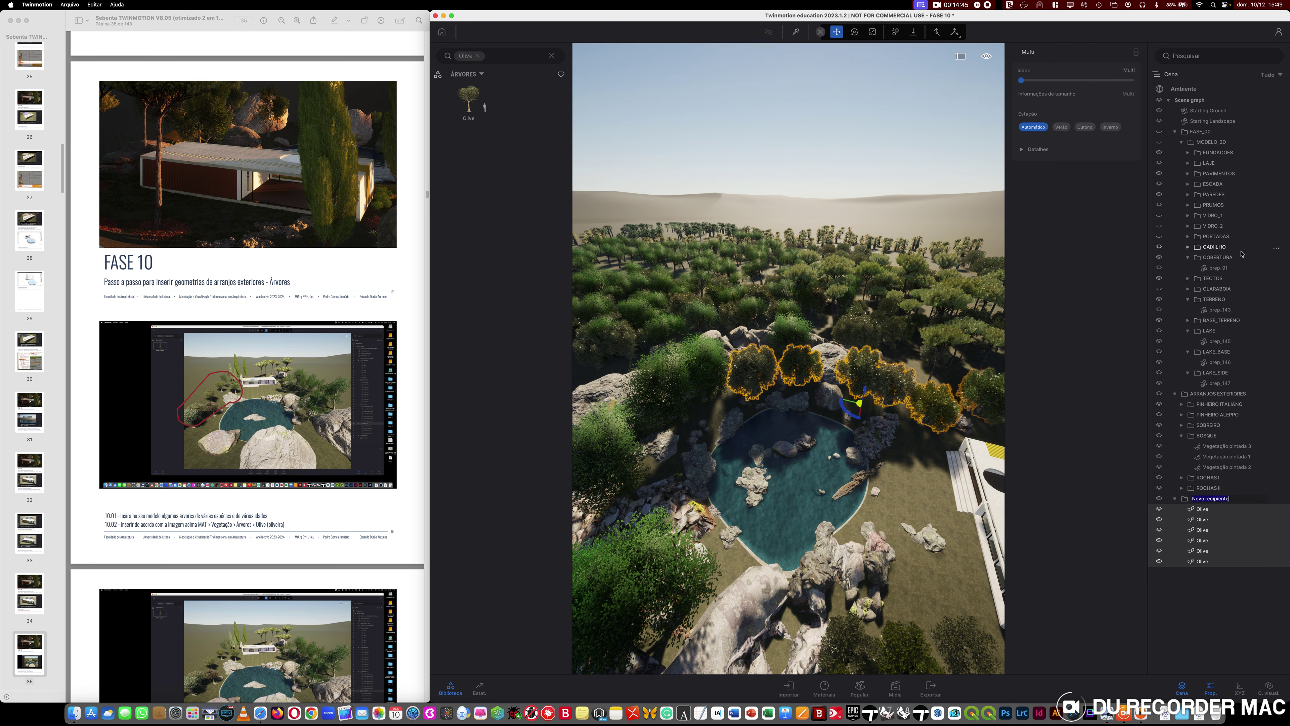
{"action": "type", "text": "OLIVEIRAS"}
{"action": "key", "text": "Return"}
- Move the OLIVEIRAS container directly under ARRANJOS EXTERIORES, placing it above PINHEIRO ITALIANO
{"action": "left_click", "coordinate": [1176, 498]}
{"action": "left_click", "coordinate": [1185, 500]}
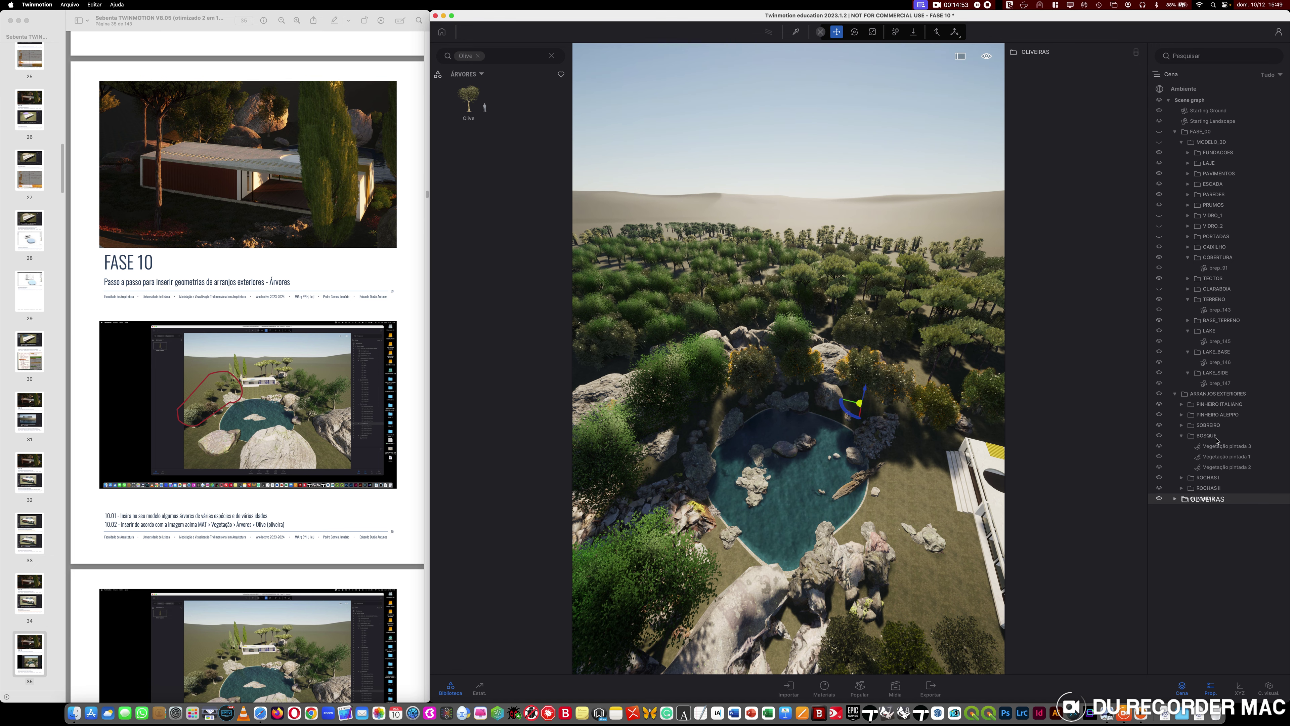
{"action": "left_click_drag", "start_coordinate": [1216, 439], "coordinate": [1214, 405]}
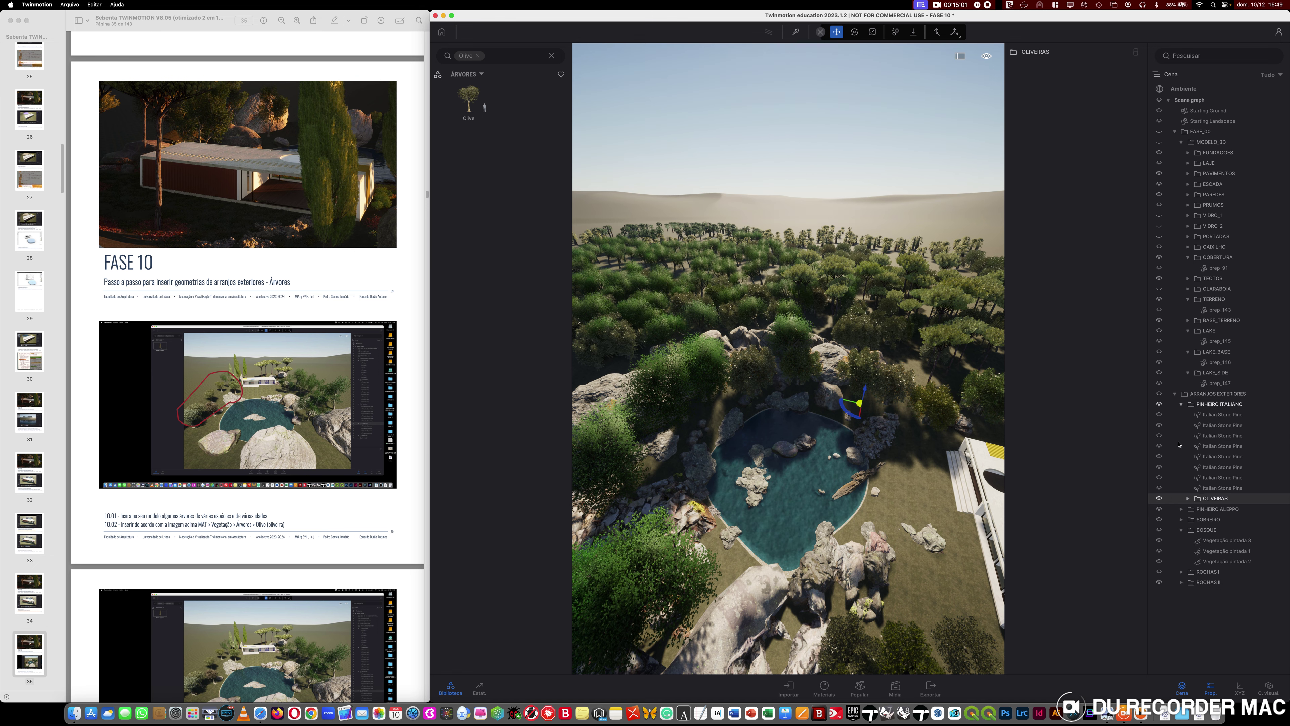
{"action": "left_click", "coordinate": [1181, 404]}
{"action": "left_click", "coordinate": [1181, 435]}
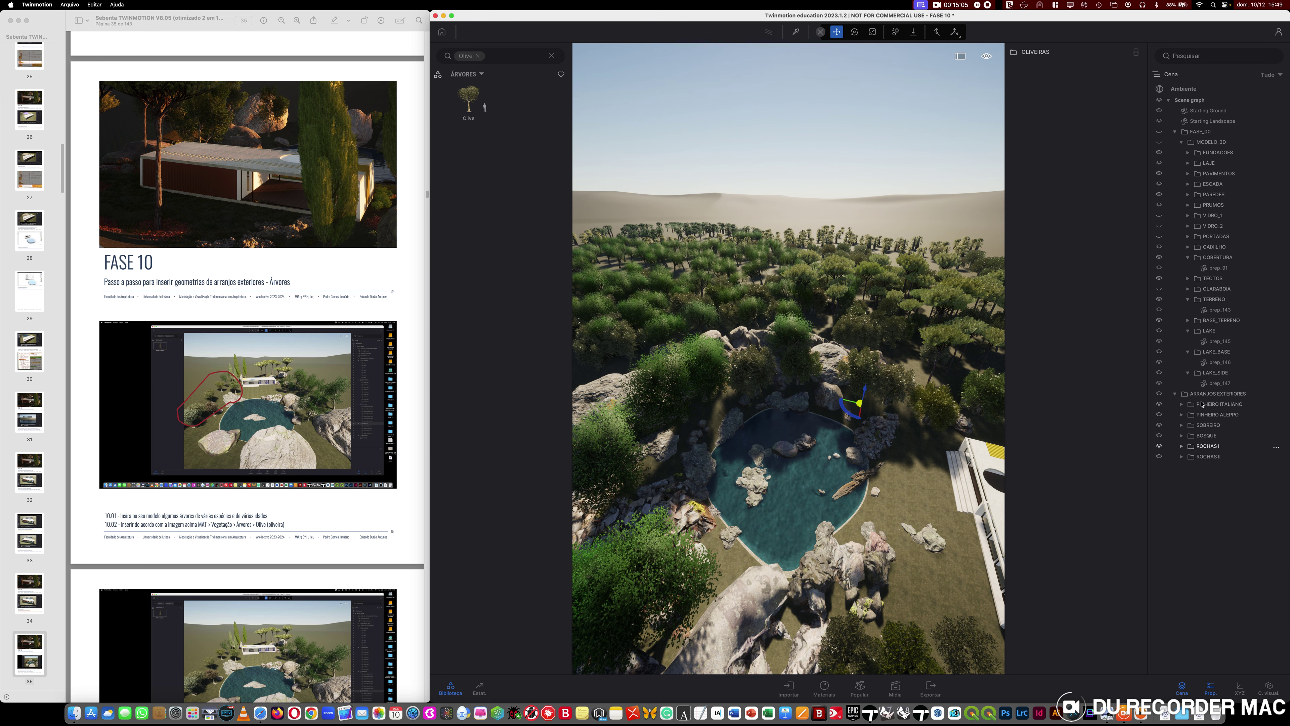
{"action": "left_click", "coordinate": [1181, 404]}
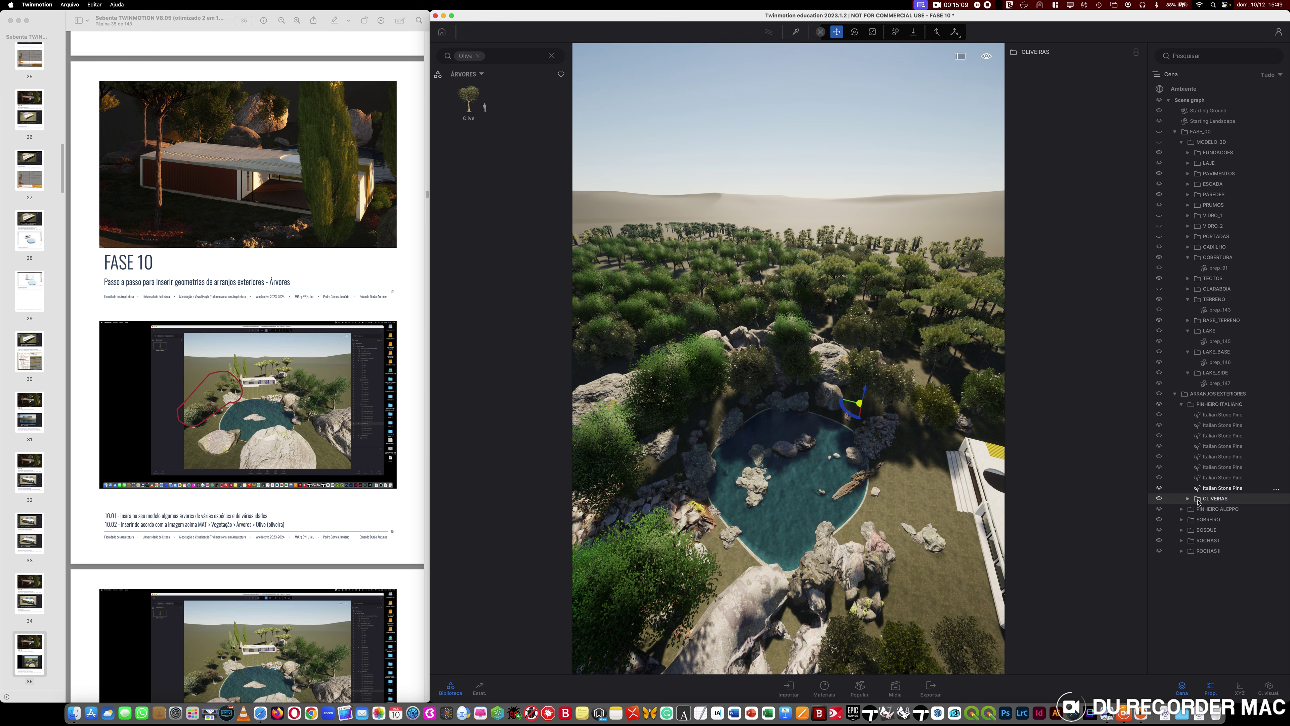
{"action": "left_click_drag", "start_coordinate": [1199, 502], "coordinate": [1223, 403]}
- Hide the BOSQUE container and clear the Olive filter from the tree library search
{"action": "middle_click_drag", "start_coordinate": [949, 554], "coordinate": [968, 538], "text": "shift"}
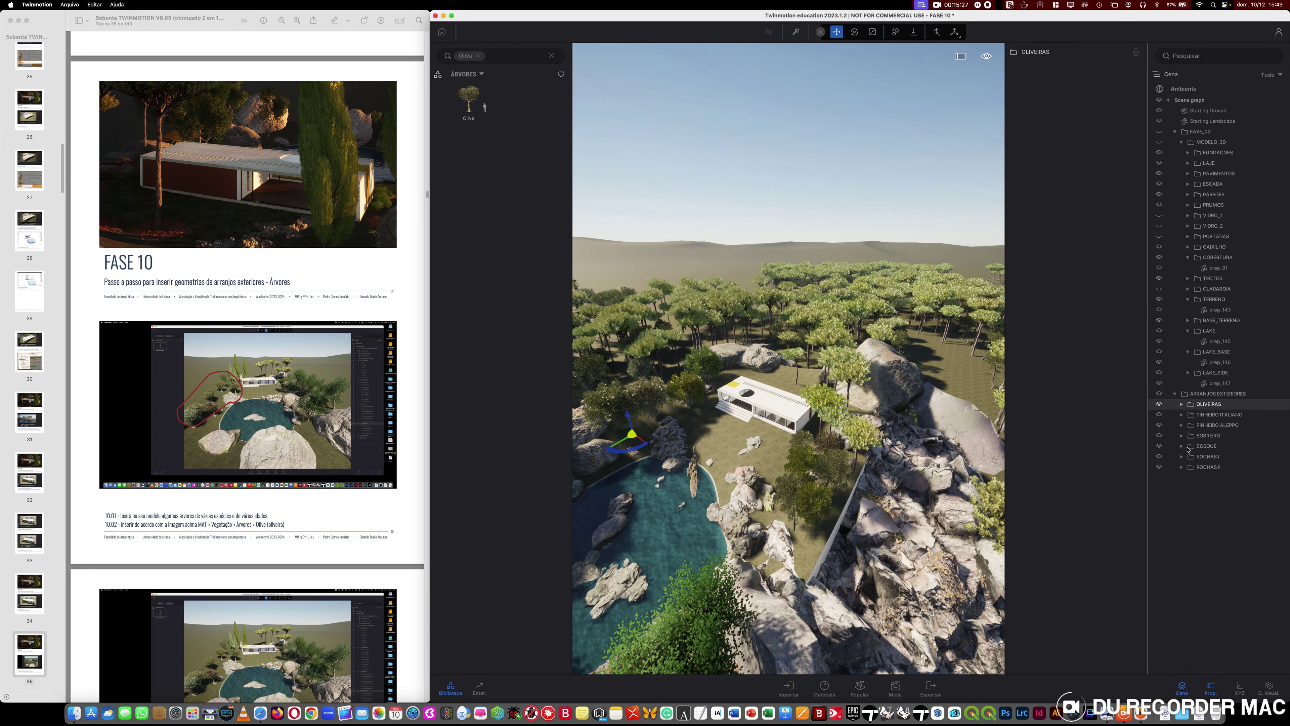
{"action": "left_click", "coordinate": [1159, 446]}
{"action": "left_click", "coordinate": [478, 55]}
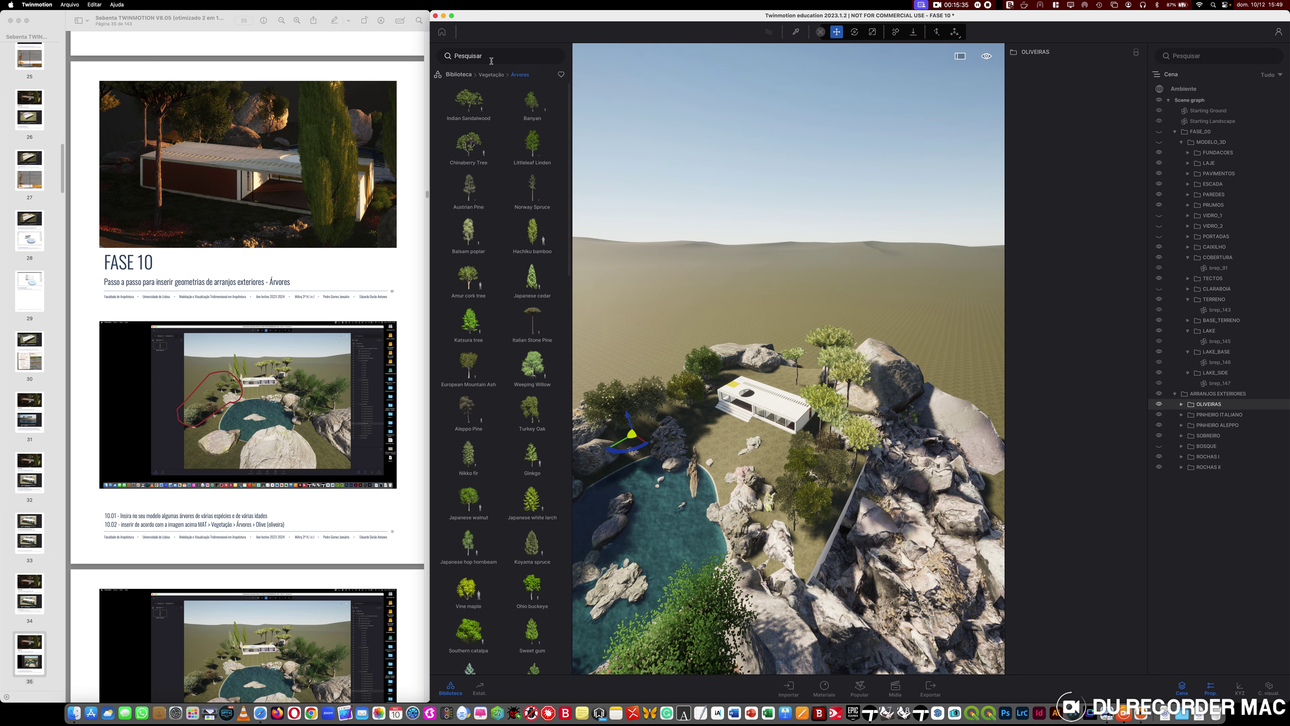